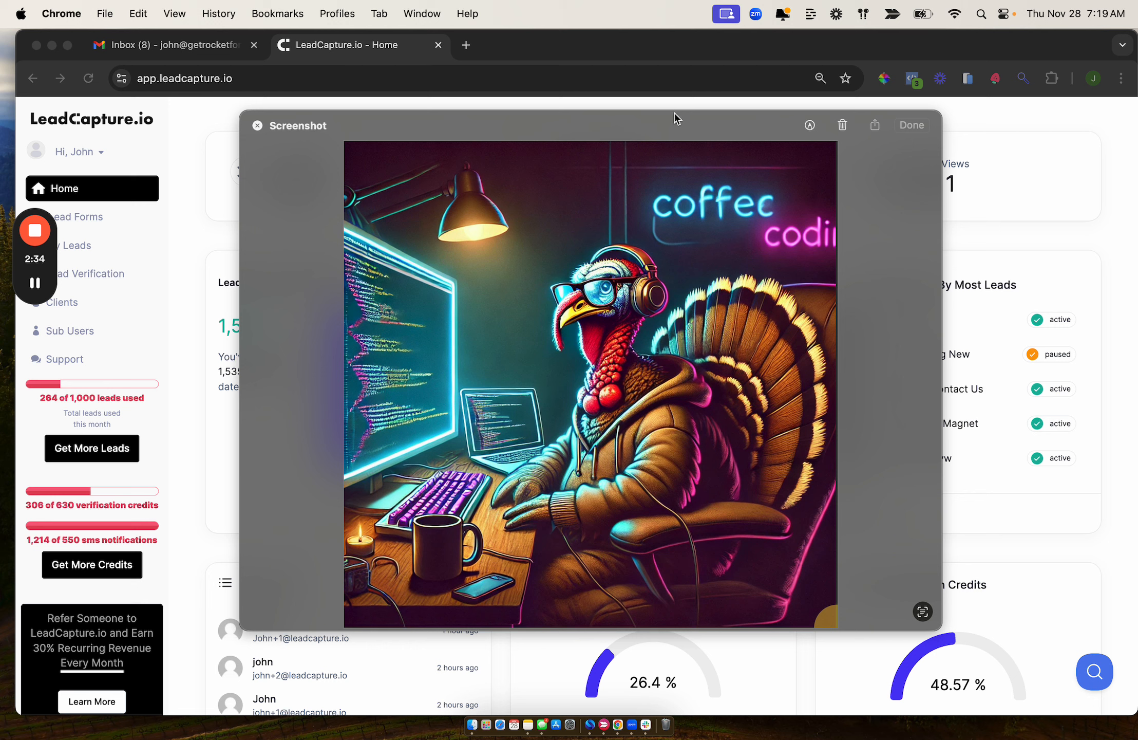
- Close the turkey image preview, check the Thanksgiving Update list in Notes, and return to LeadCapture.io in Chrome
{"action": "left_click", "coordinate": [257, 125]}
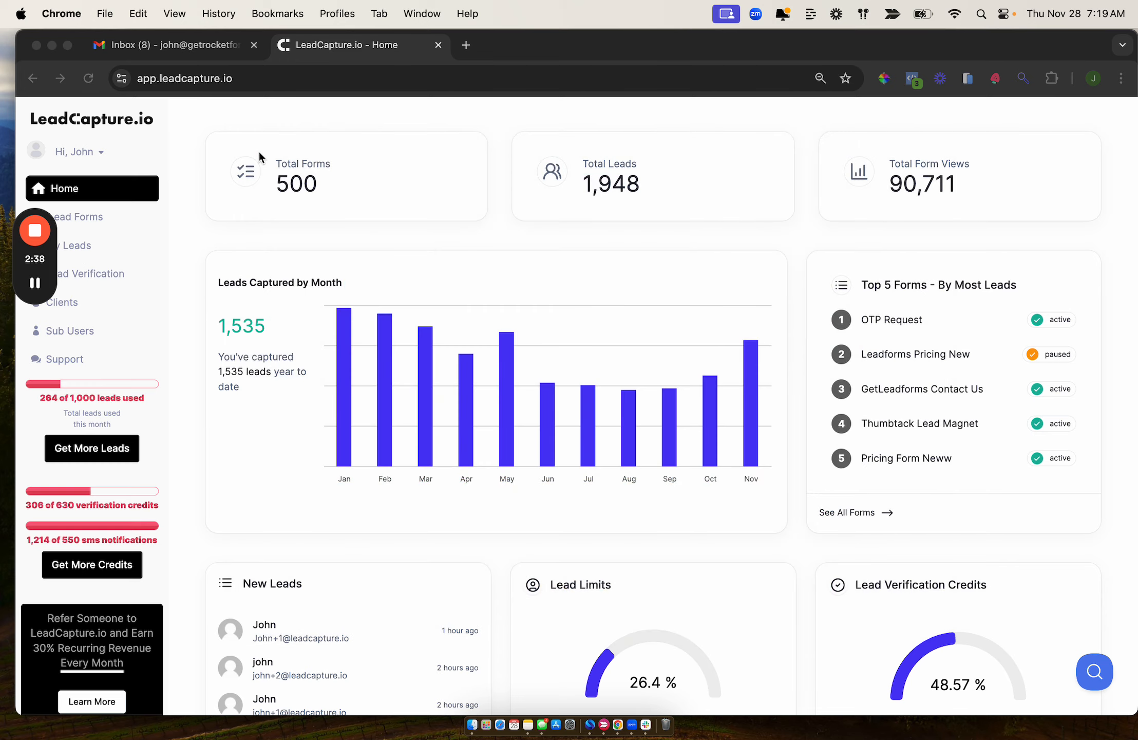
{"action": "left_click", "coordinate": [532, 735]}
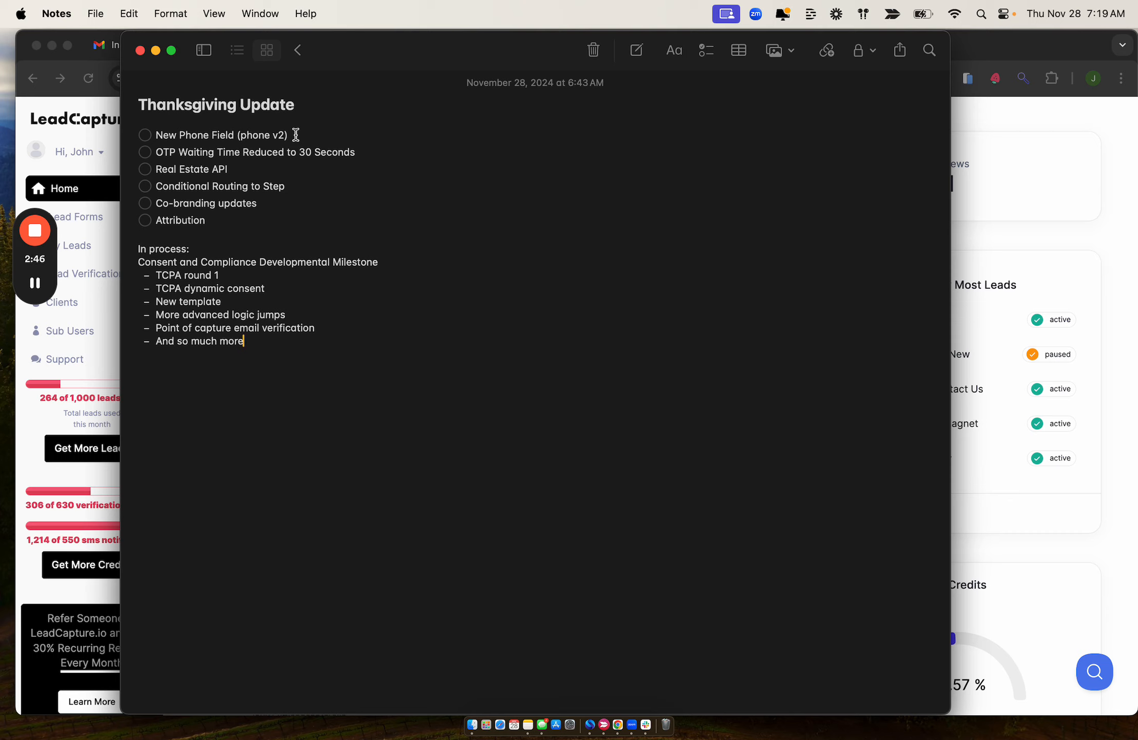
{"action": "left_click", "coordinate": [1023, 202]}
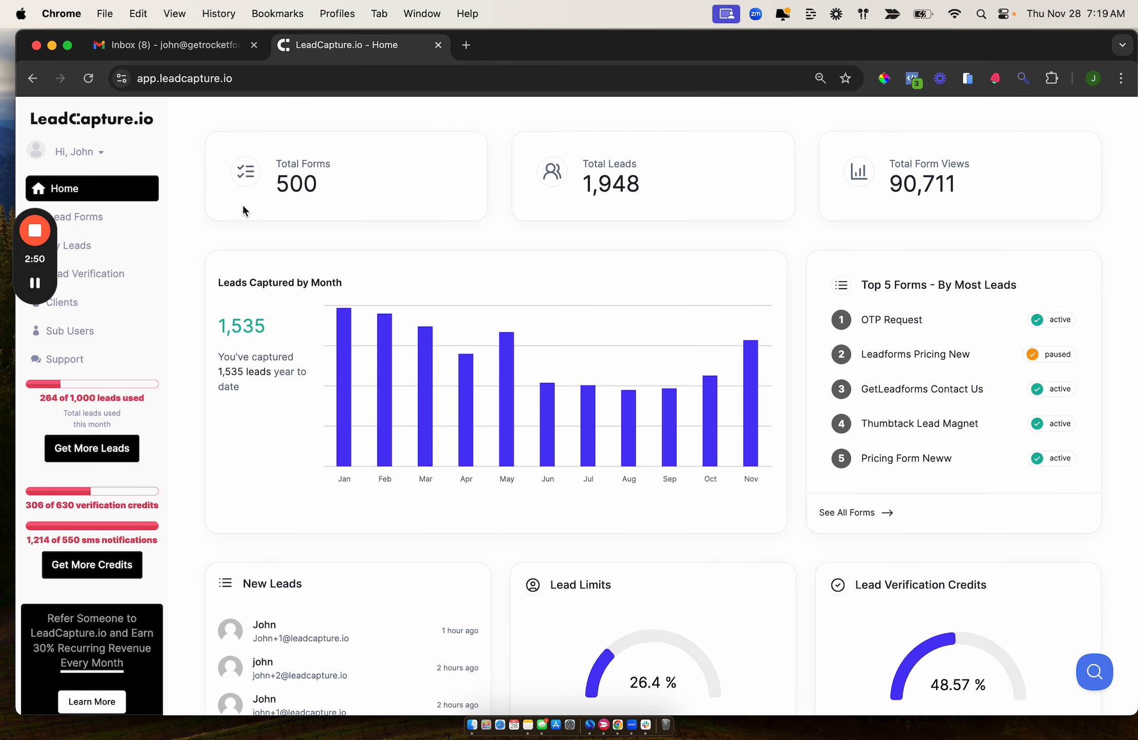
- View the lead forms list, the captured leads and the "demo and pricing - pricing page" form's statistics, then return to the home dashboard
{"action": "left_click", "coordinate": [91, 220]}
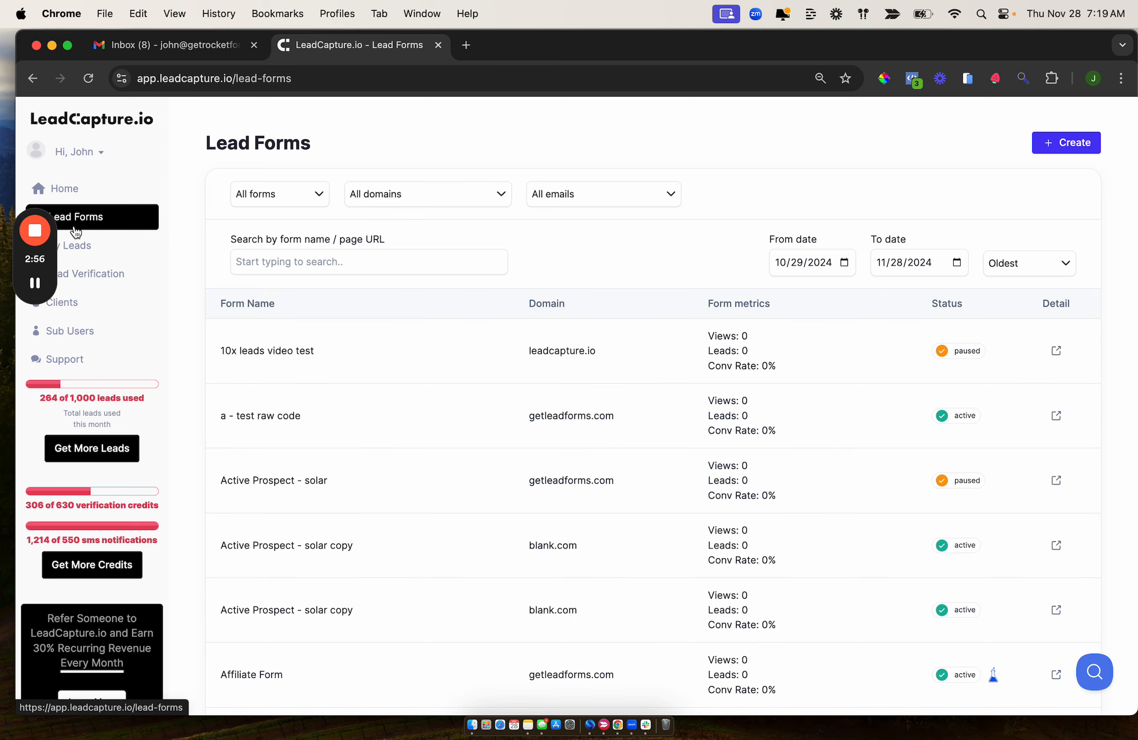
{"action": "left_click", "coordinate": [79, 248]}
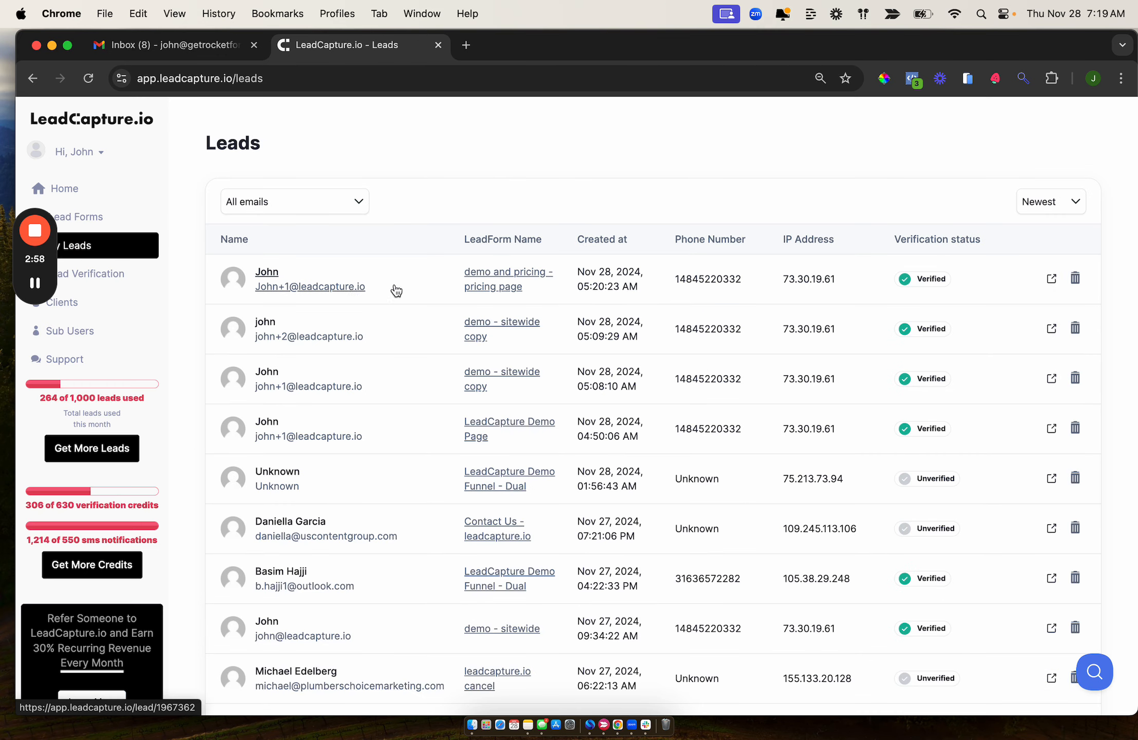
{"action": "left_click", "coordinate": [494, 290]}
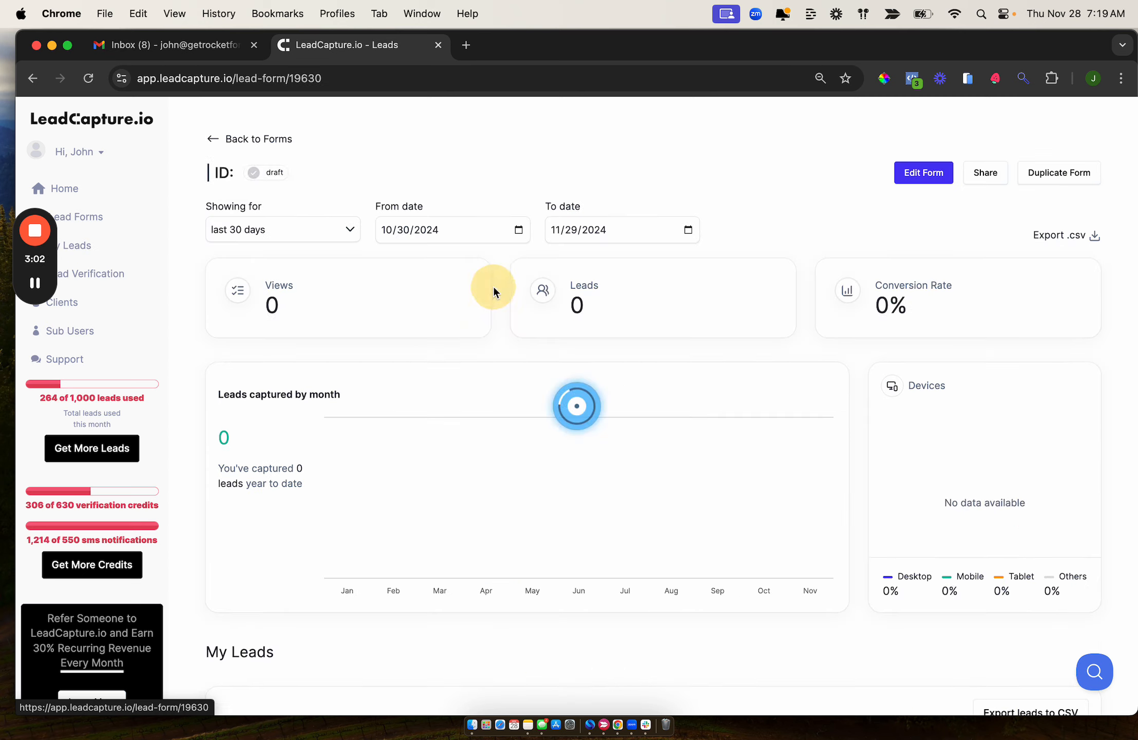
{"action": "mouse_move", "coordinate": [29, 298]}
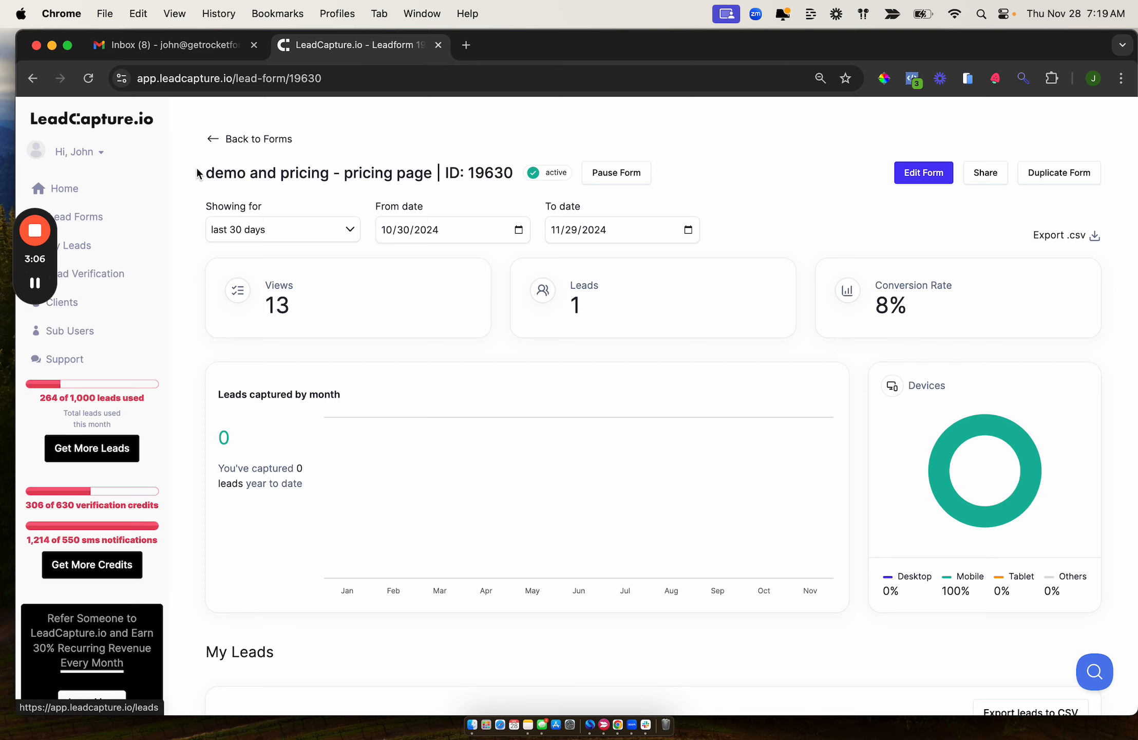
{"action": "left_click", "coordinate": [110, 121]}
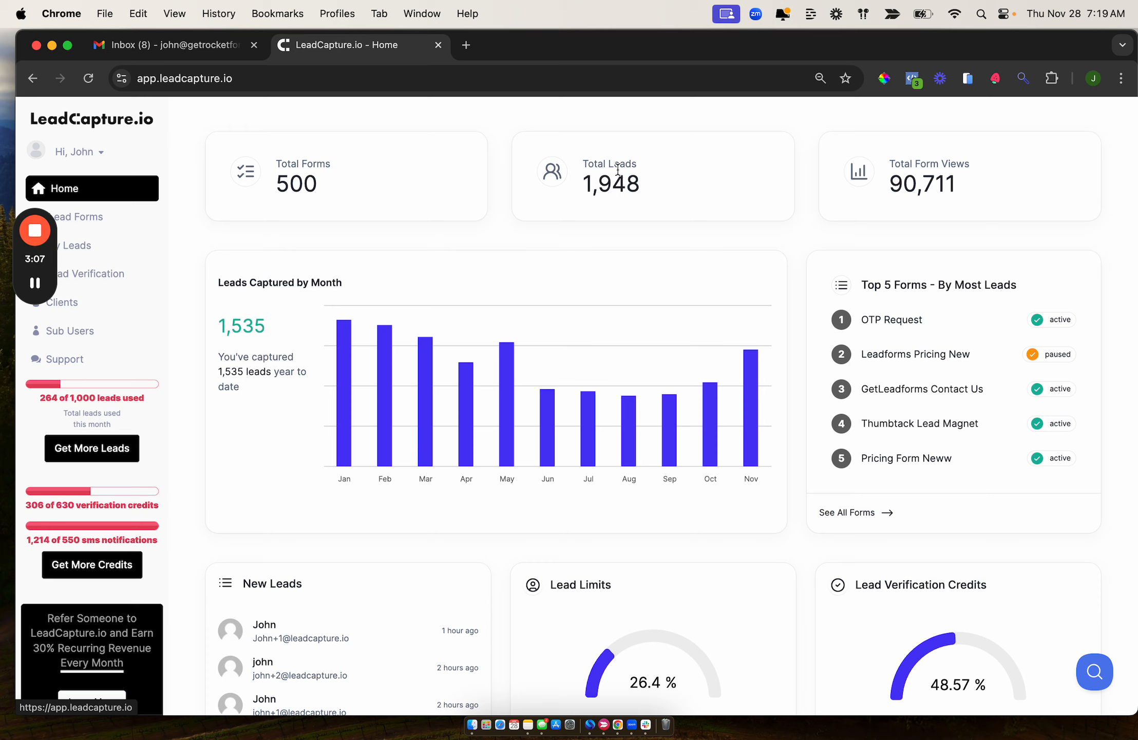
- Create a new lead form from the Auto Loan Template
{"action": "left_click", "coordinate": [138, 216]}
{"action": "left_click", "coordinate": [1053, 140]}
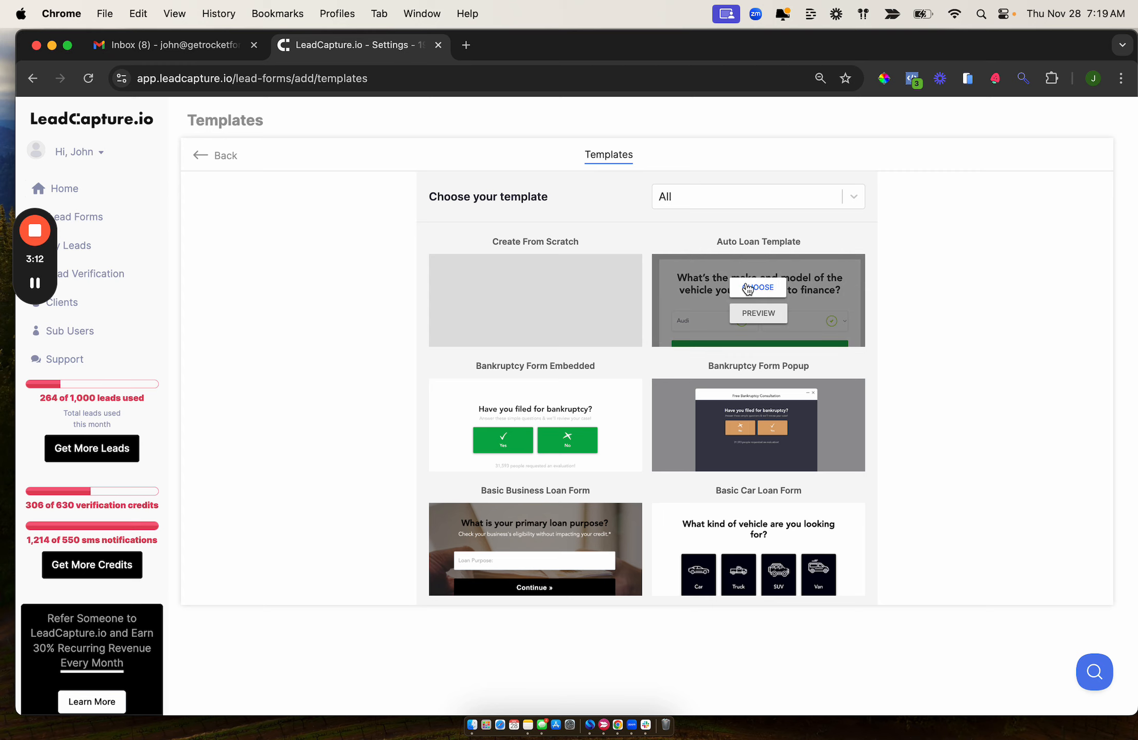
{"action": "left_click", "coordinate": [746, 281]}
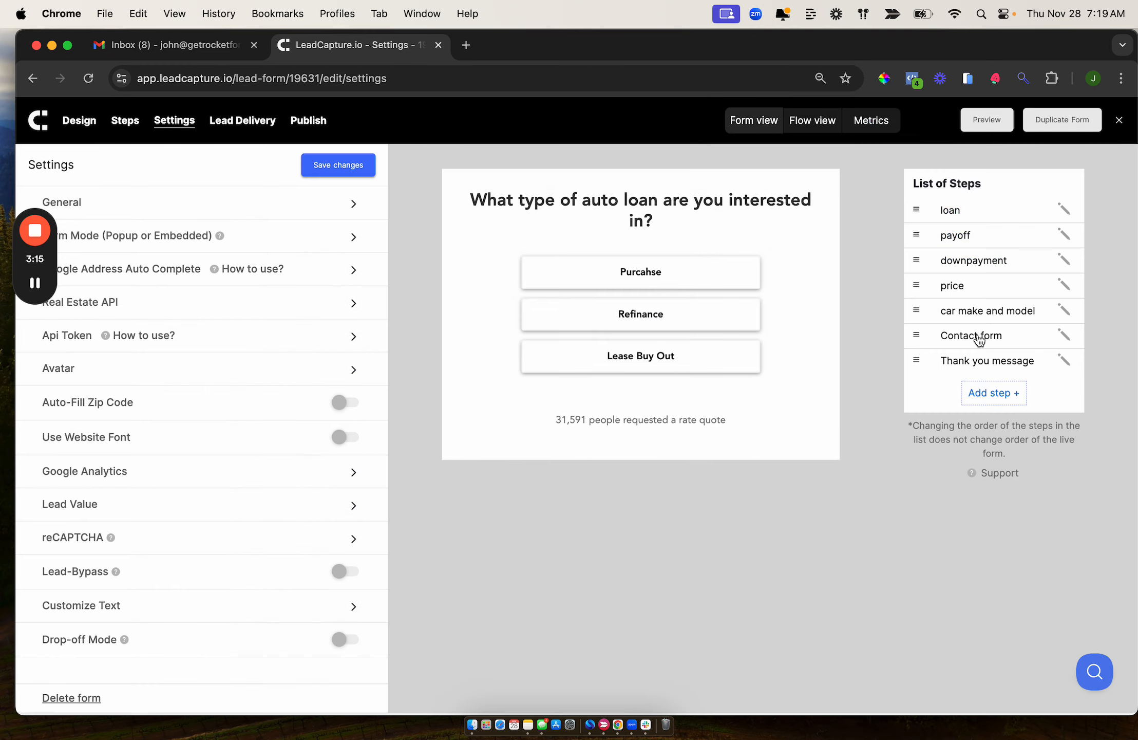
- Change the Tel field of the Contact form step to the field type Phone v2 and save the form field
{"action": "left_click", "coordinate": [980, 337]}
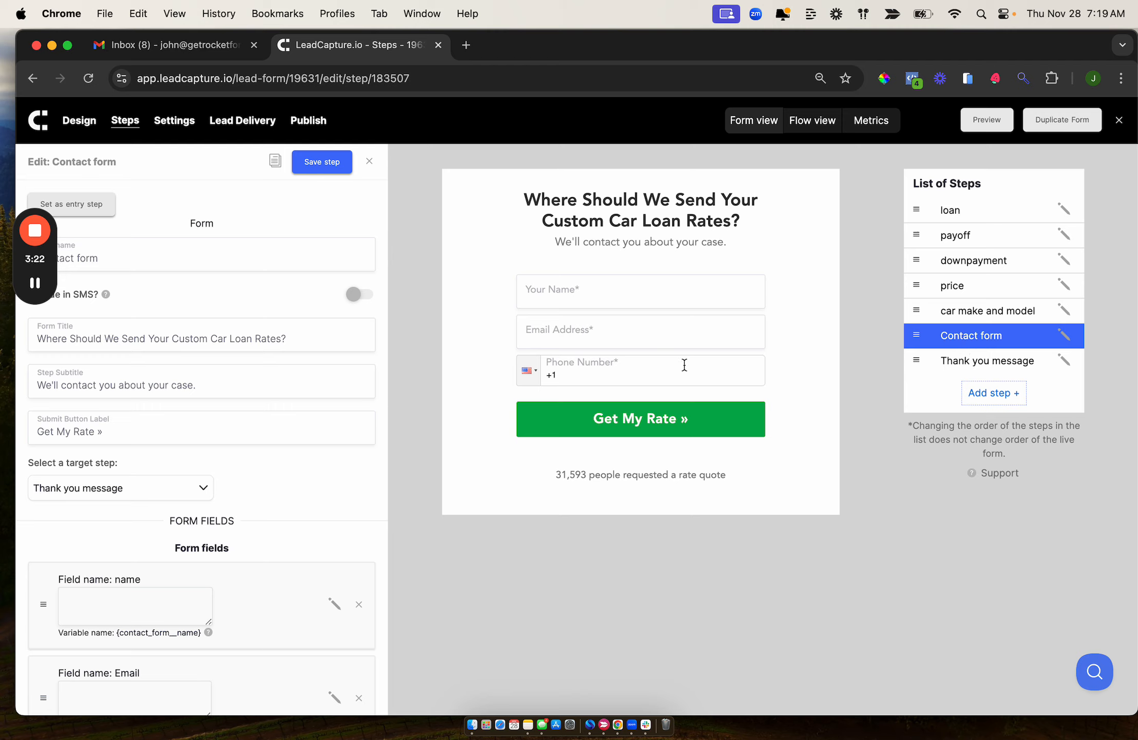
{"action": "scroll", "coordinate": [239, 491], "scroll_direction": "down", "scroll_amount": 10}
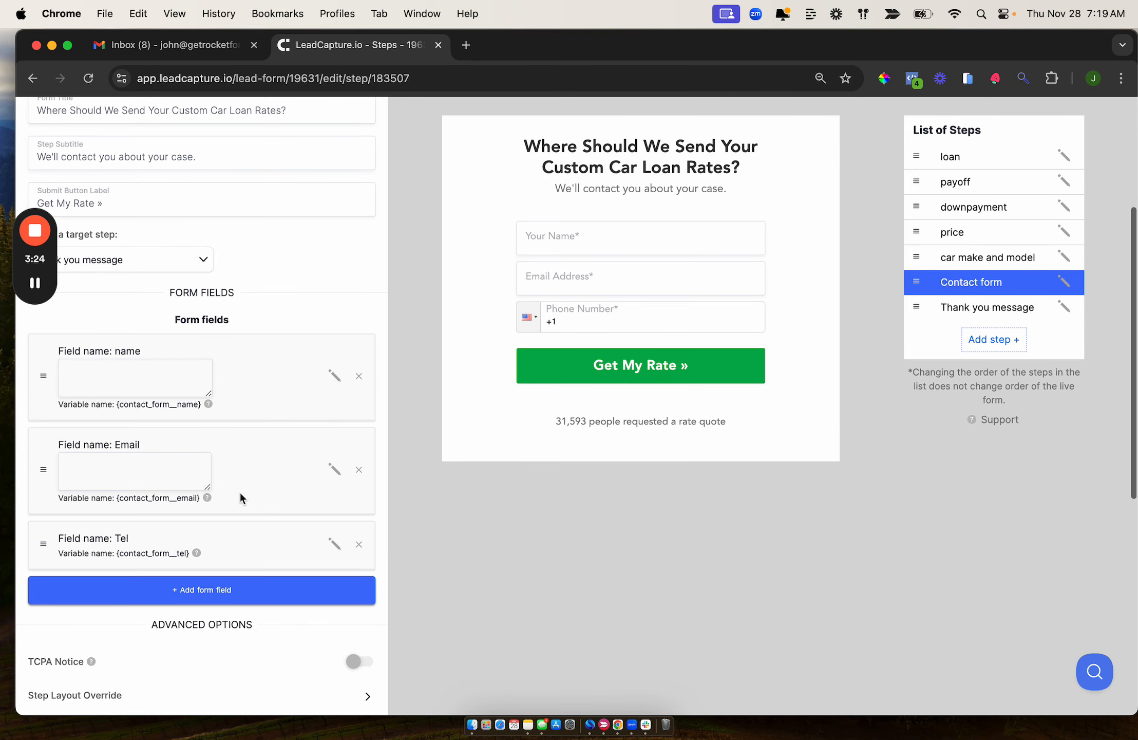
{"action": "left_click", "coordinate": [216, 539]}
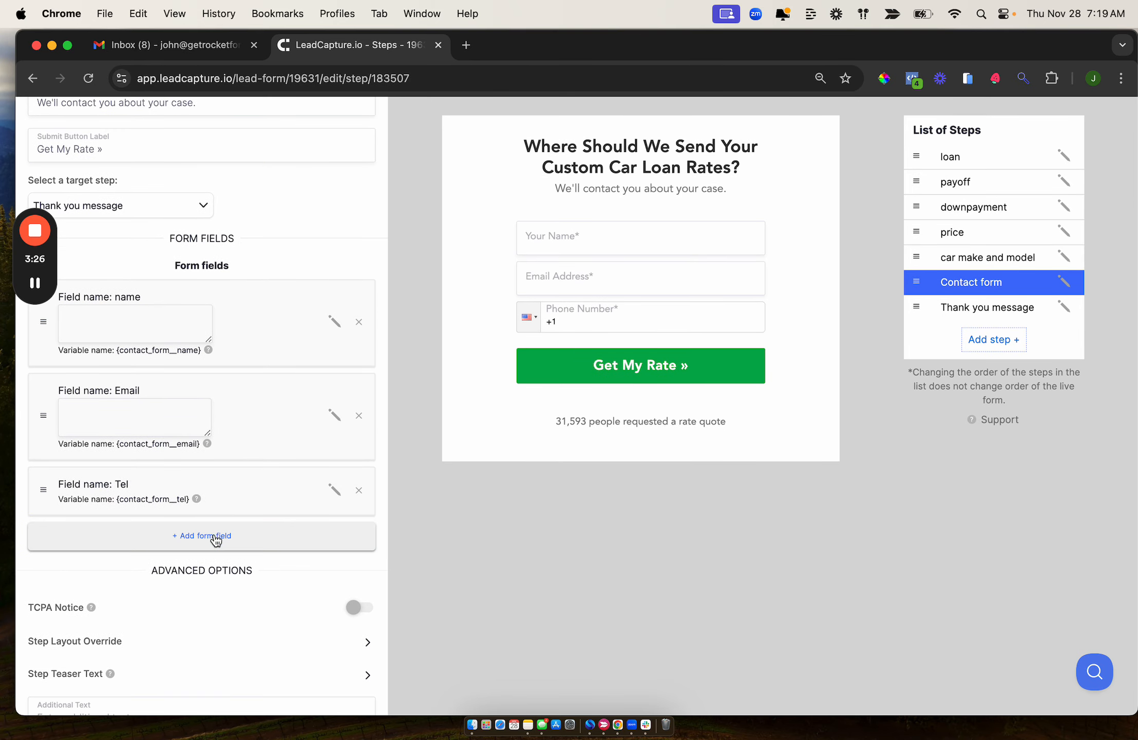
{"action": "left_click", "coordinate": [336, 493]}
{"action": "scroll", "coordinate": [313, 475], "scroll_direction": "down", "scroll_amount": 5}
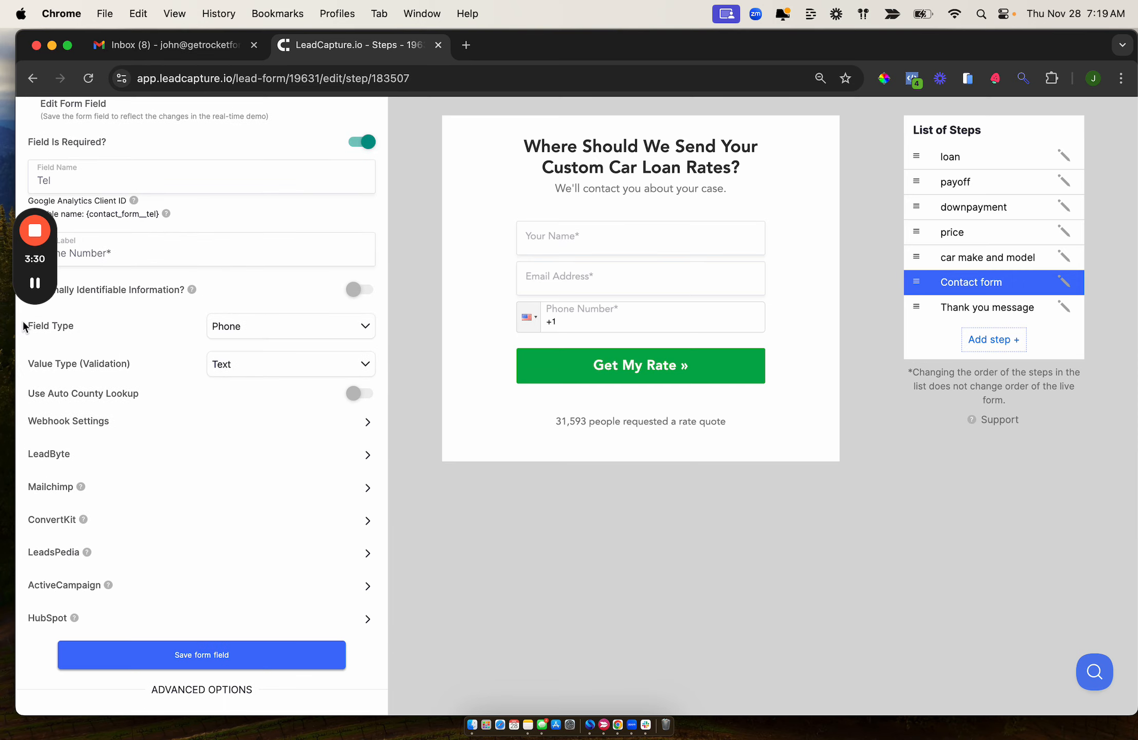
{"action": "left_click", "coordinate": [254, 328]}
{"action": "scroll", "coordinate": [266, 422], "scroll_direction": "down", "scroll_amount": 10}
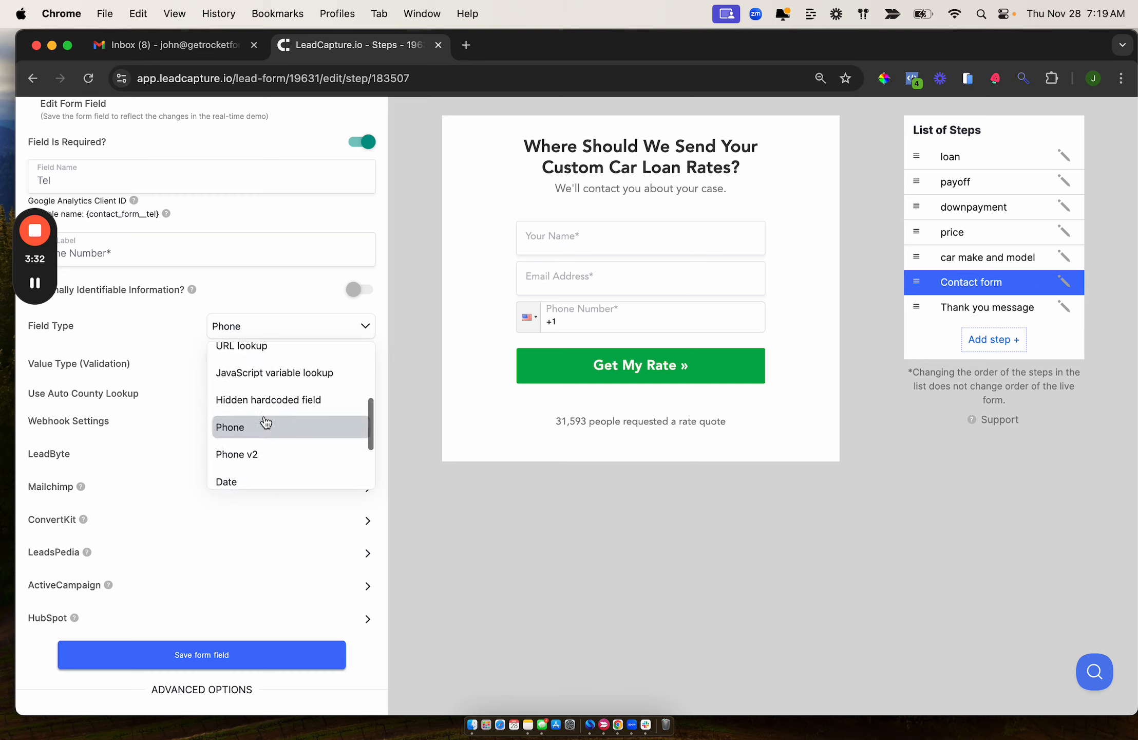
{"action": "scroll", "coordinate": [266, 422], "scroll_direction": "up", "scroll_amount": 2}
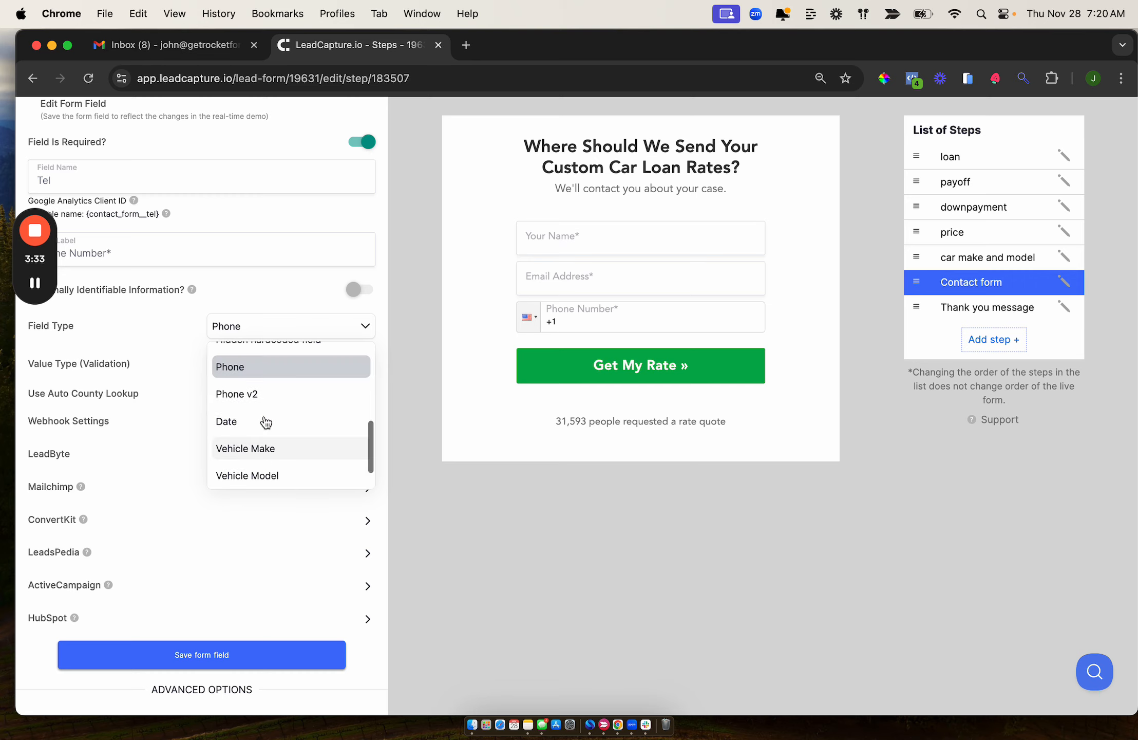
{"action": "left_click", "coordinate": [237, 394]}
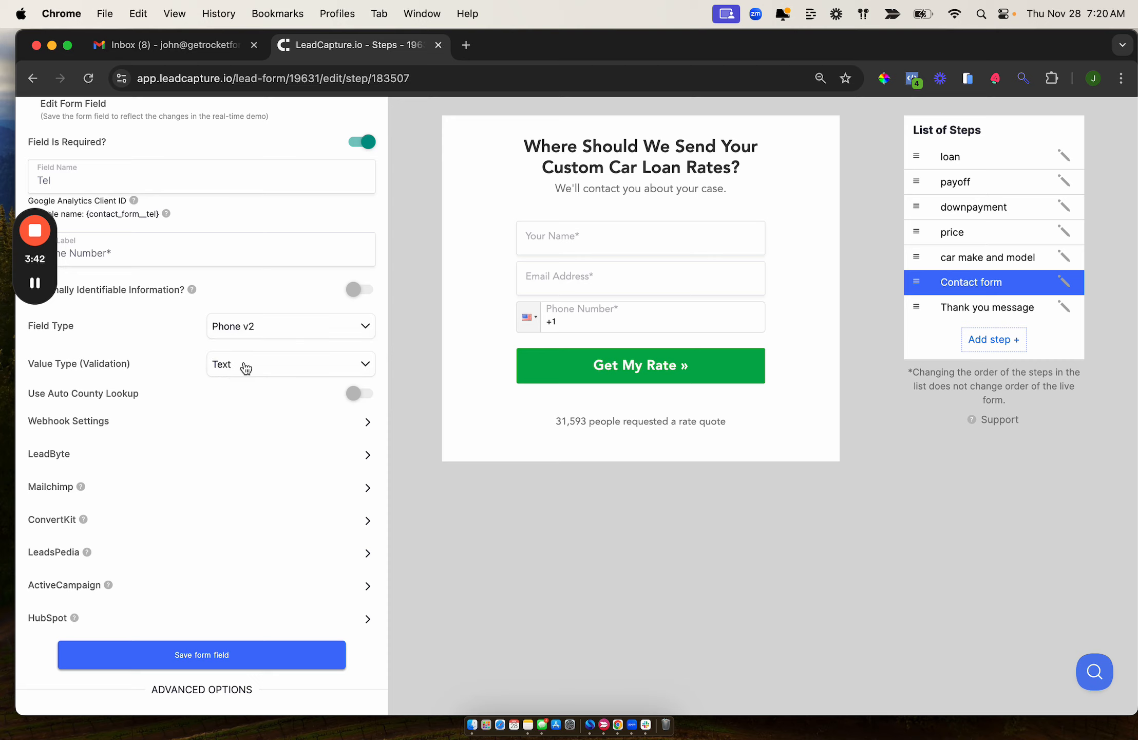
{"action": "left_click", "coordinate": [216, 654]}
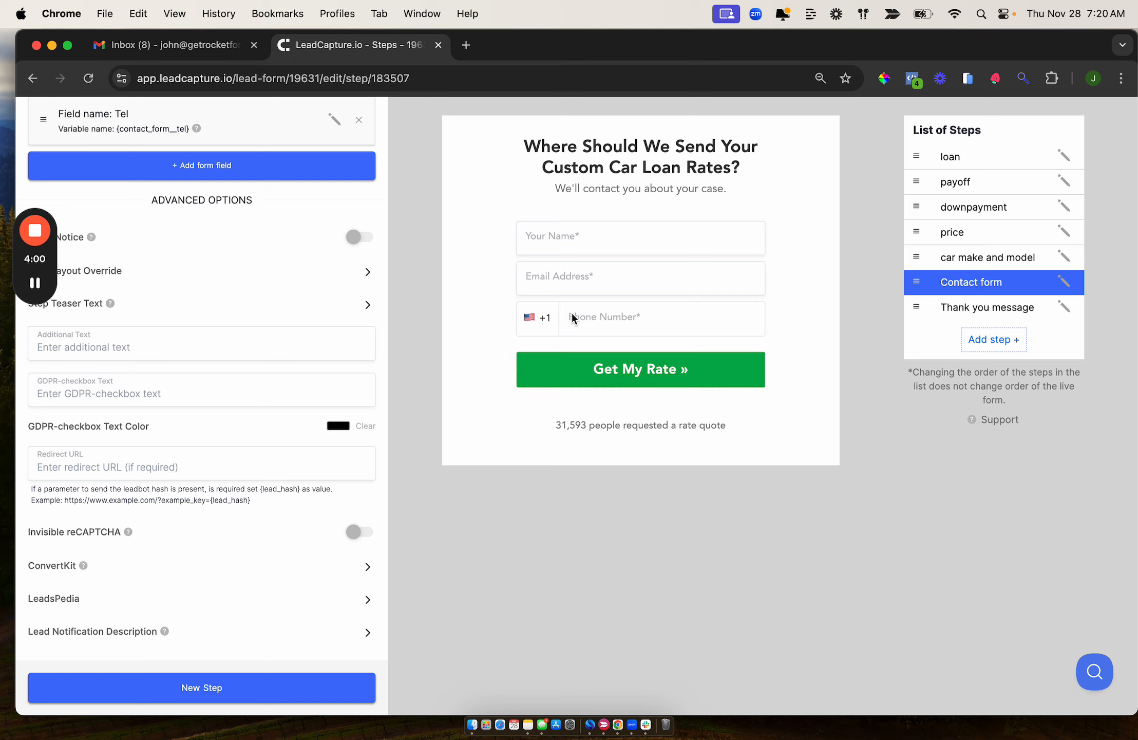
- Switch the Tel field of the Contact form step back to the field type Phone and save it
{"action": "scroll", "coordinate": [275, 253], "scroll_direction": "up", "scroll_amount": 3}
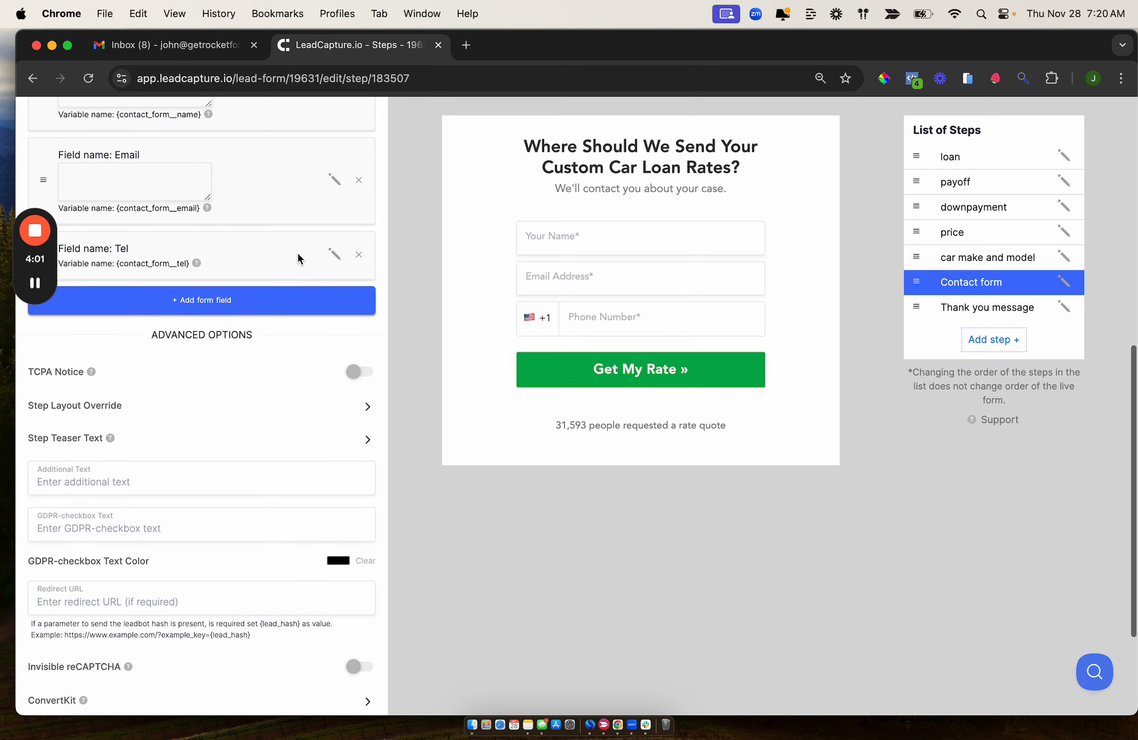
{"action": "left_click", "coordinate": [332, 256]}
{"action": "left_click", "coordinate": [234, 327]}
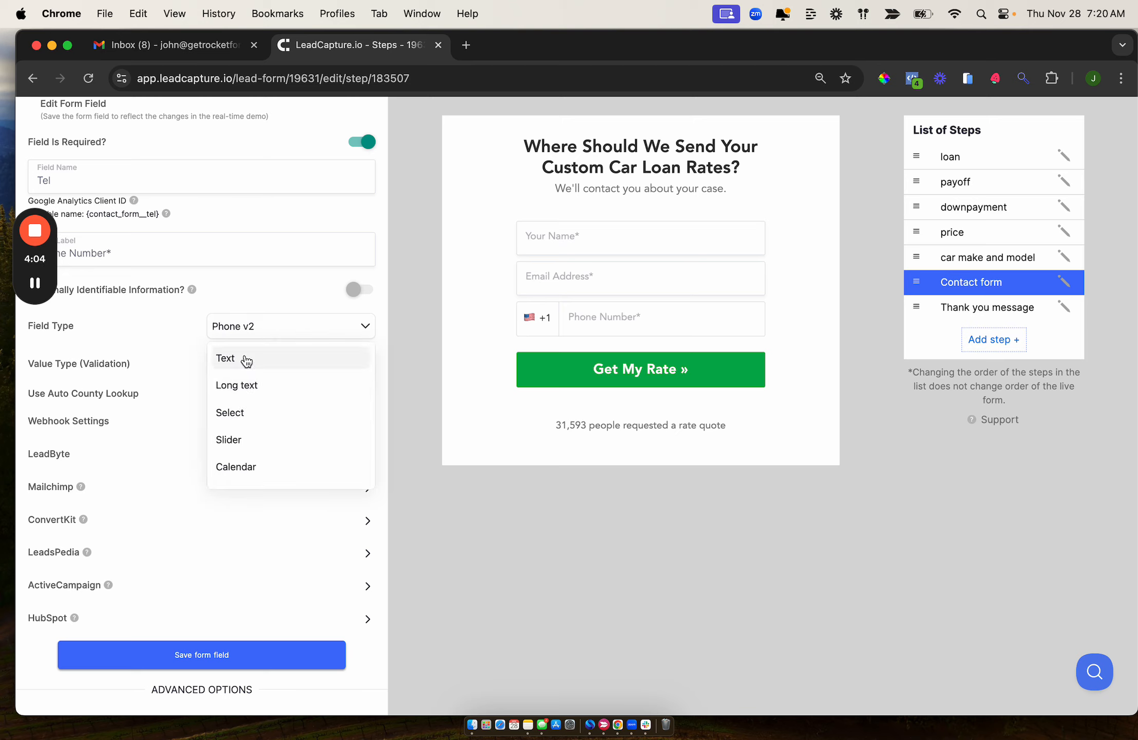
{"action": "scroll", "coordinate": [245, 426], "scroll_direction": "down", "scroll_amount": 5}
{"action": "scroll", "coordinate": [243, 429], "scroll_direction": "up", "scroll_amount": 2}
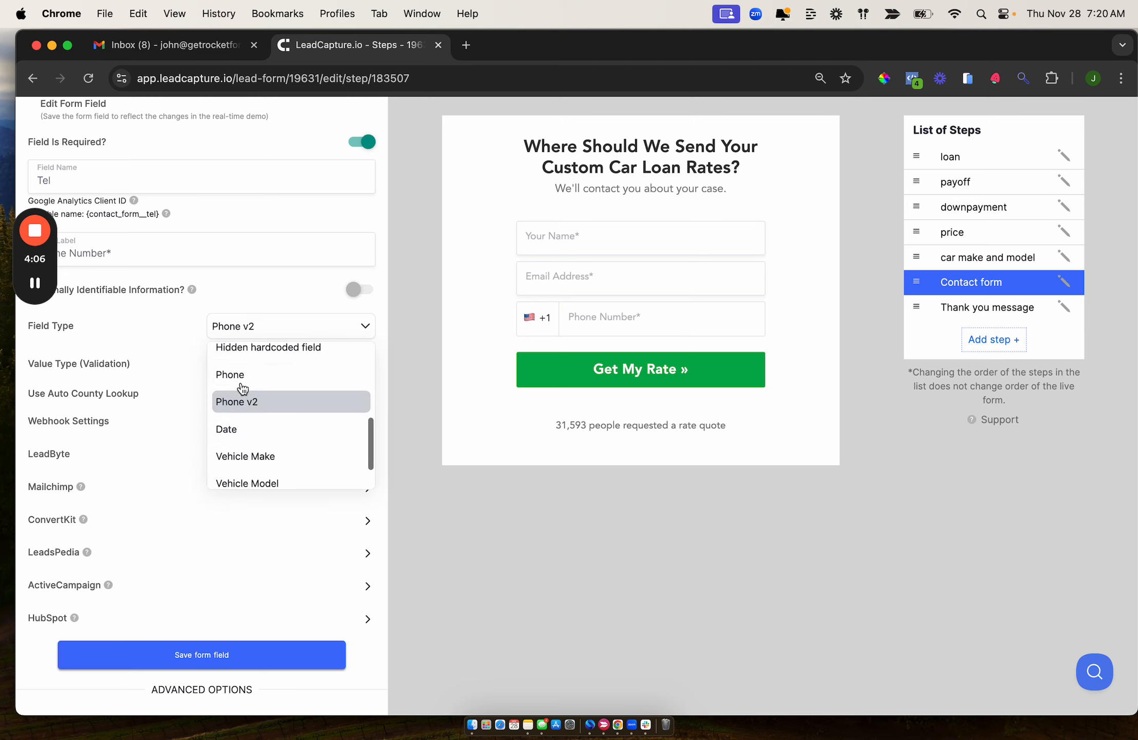
{"action": "left_click", "coordinate": [241, 381]}
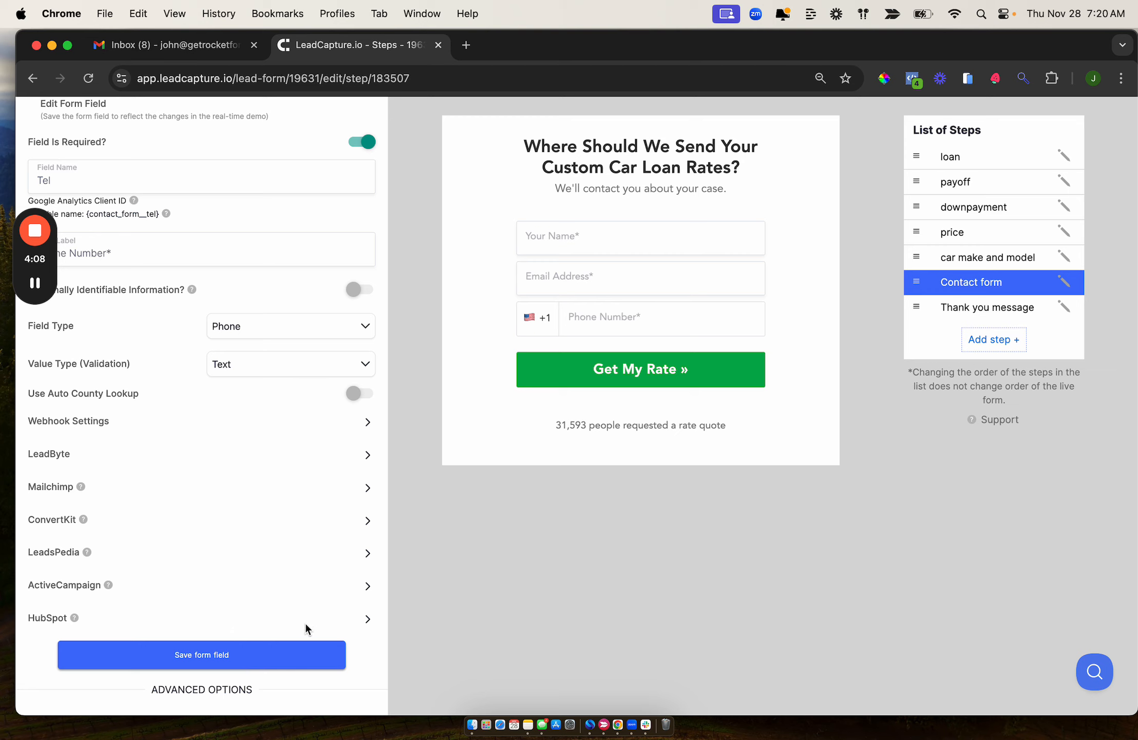
{"action": "left_click", "coordinate": [229, 651]}
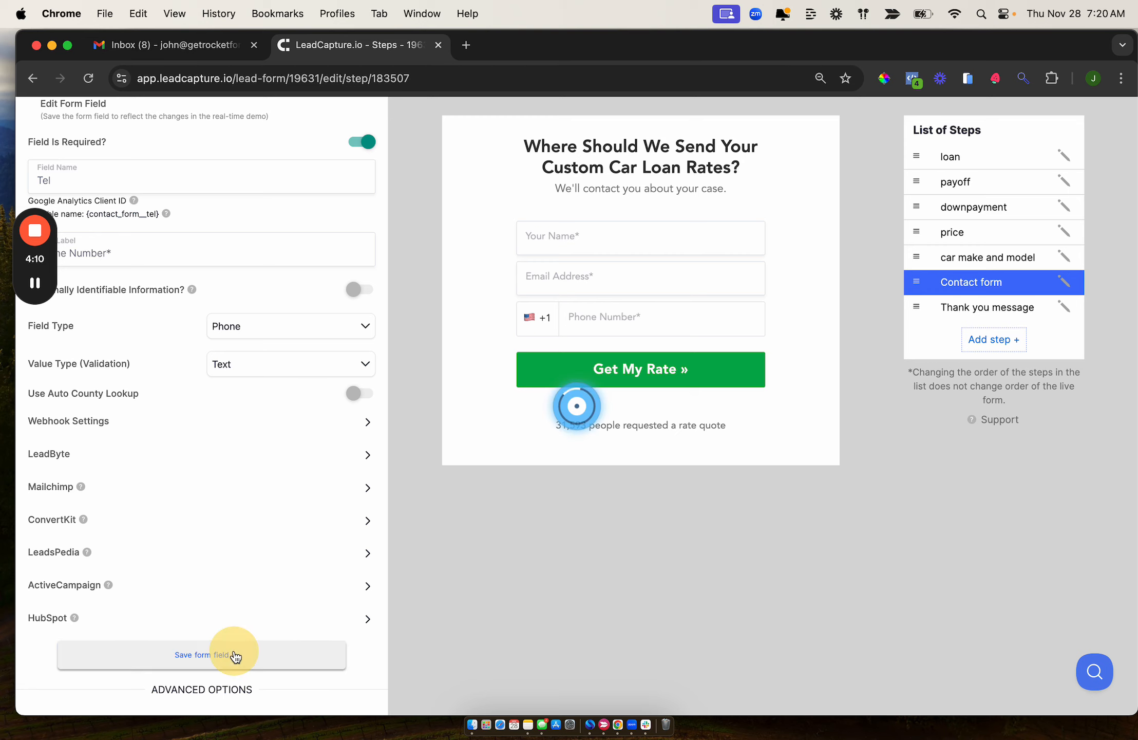
- Try editing and selecting the +1 country code inside the original phone field in the form preview
{"action": "left_click", "coordinate": [551, 323]}
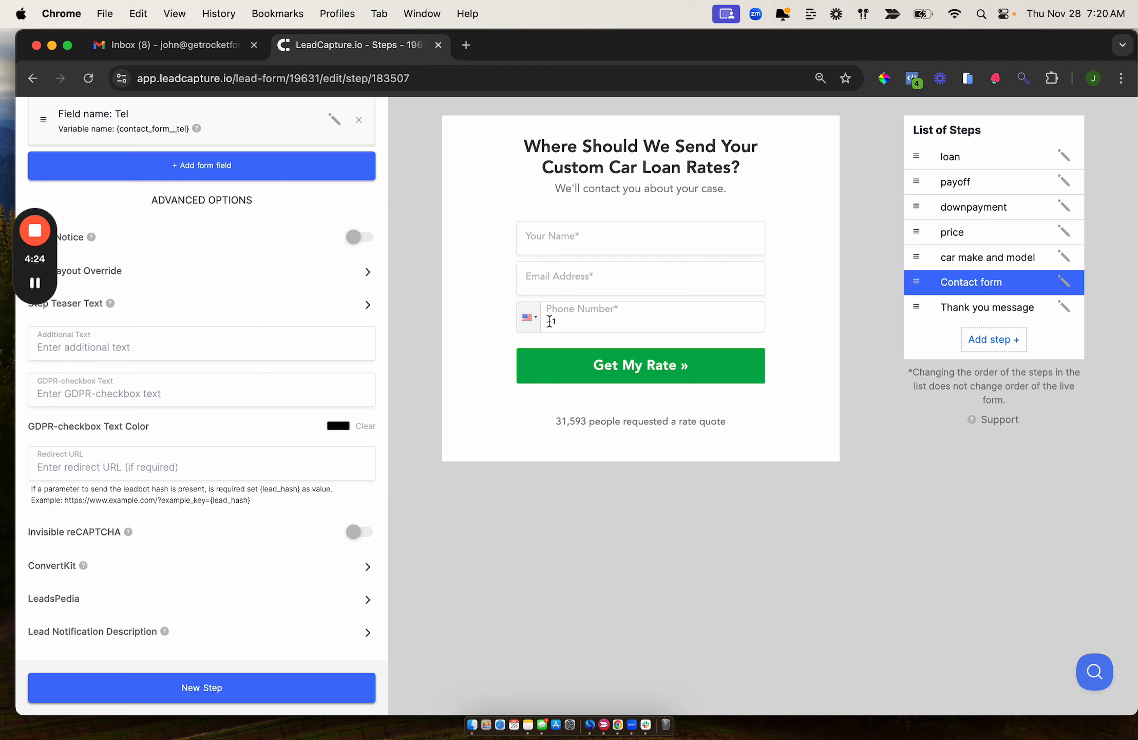
{"action": "left_click_drag", "start_coordinate": [545, 323], "coordinate": [560, 323]}
{"action": "left_click", "coordinate": [564, 319]}
- Set the Tel field's type to Phone v2 again and save the form field
{"action": "scroll", "coordinate": [298, 229], "scroll_direction": "up", "scroll_amount": 1}
{"action": "scroll", "coordinate": [299, 226], "scroll_direction": "up", "scroll_amount": 8}
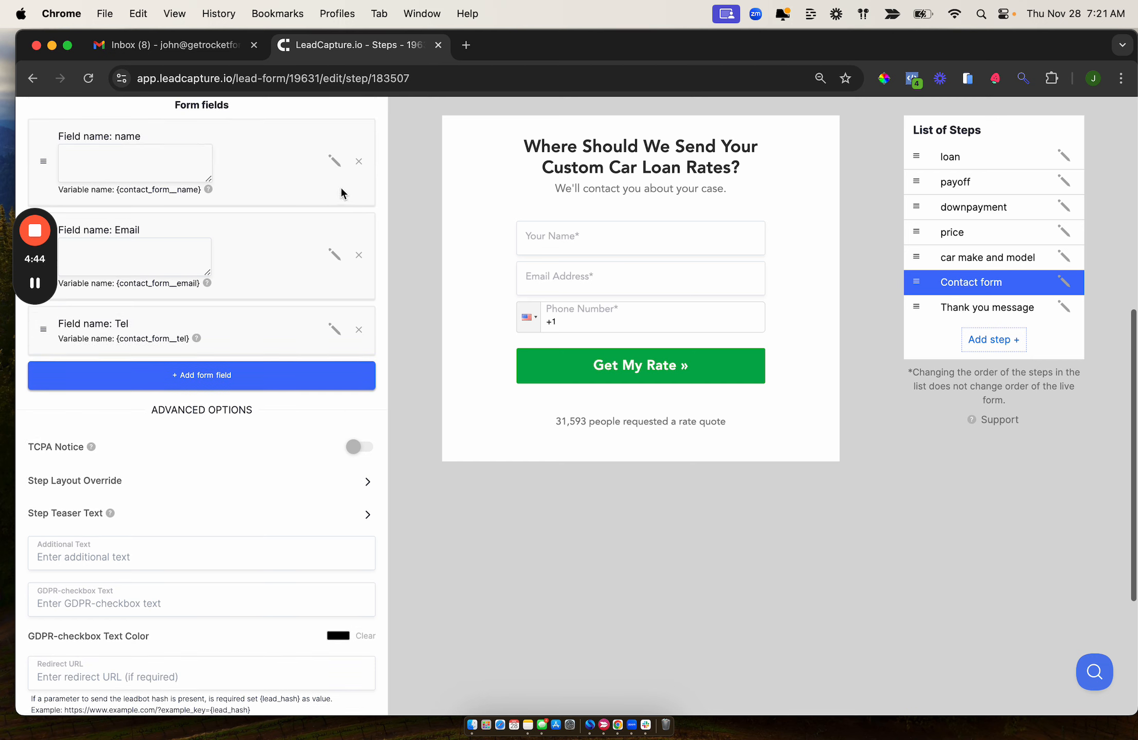
{"action": "left_click", "coordinate": [335, 329]}
{"action": "scroll", "coordinate": [316, 440], "scroll_direction": "down", "scroll_amount": 10}
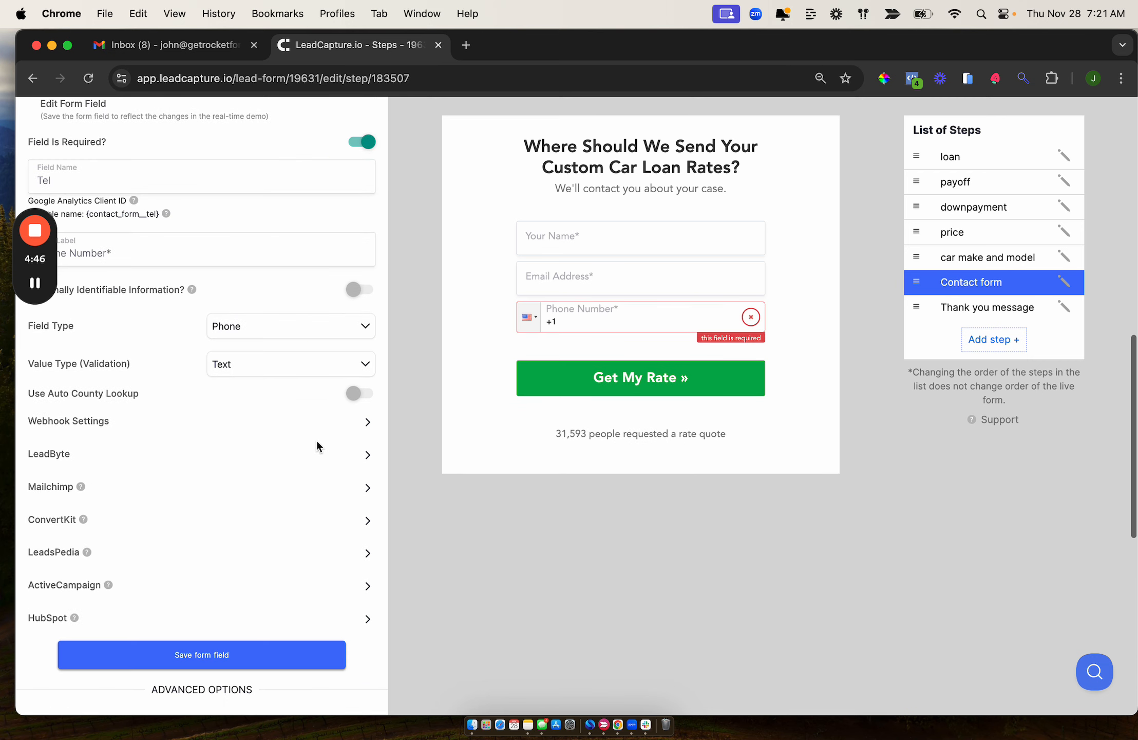
{"action": "left_click", "coordinate": [254, 368]}
{"action": "right_click", "coordinate": [238, 309]}
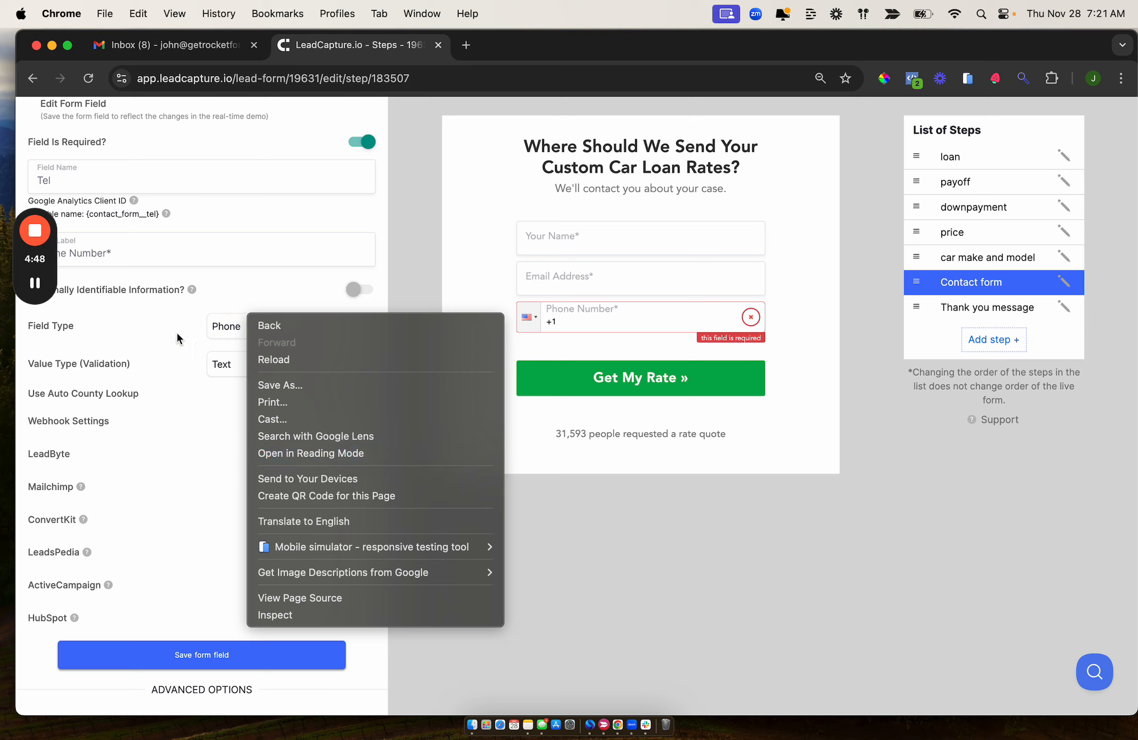
{"action": "left_click", "coordinate": [241, 335]}
{"action": "left_click", "coordinate": [242, 334]}
{"action": "scroll", "coordinate": [254, 427], "scroll_direction": "down", "scroll_amount": 5}
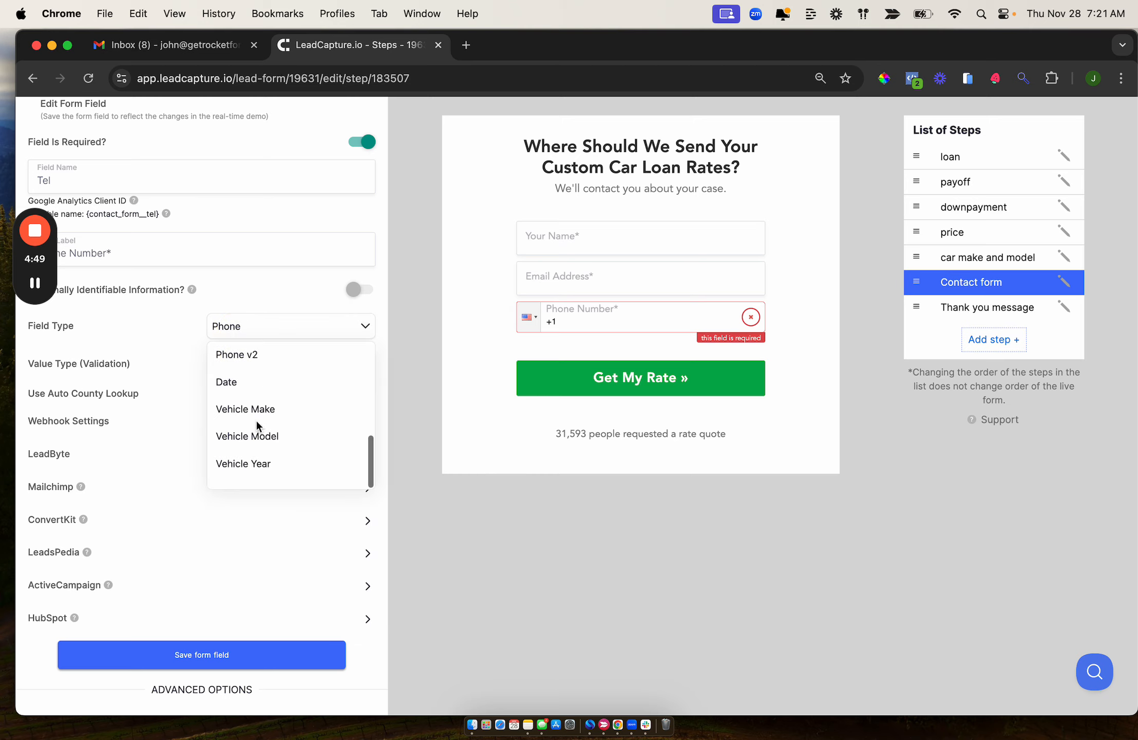
{"action": "left_click", "coordinate": [247, 358]}
{"action": "left_click", "coordinate": [223, 656]}
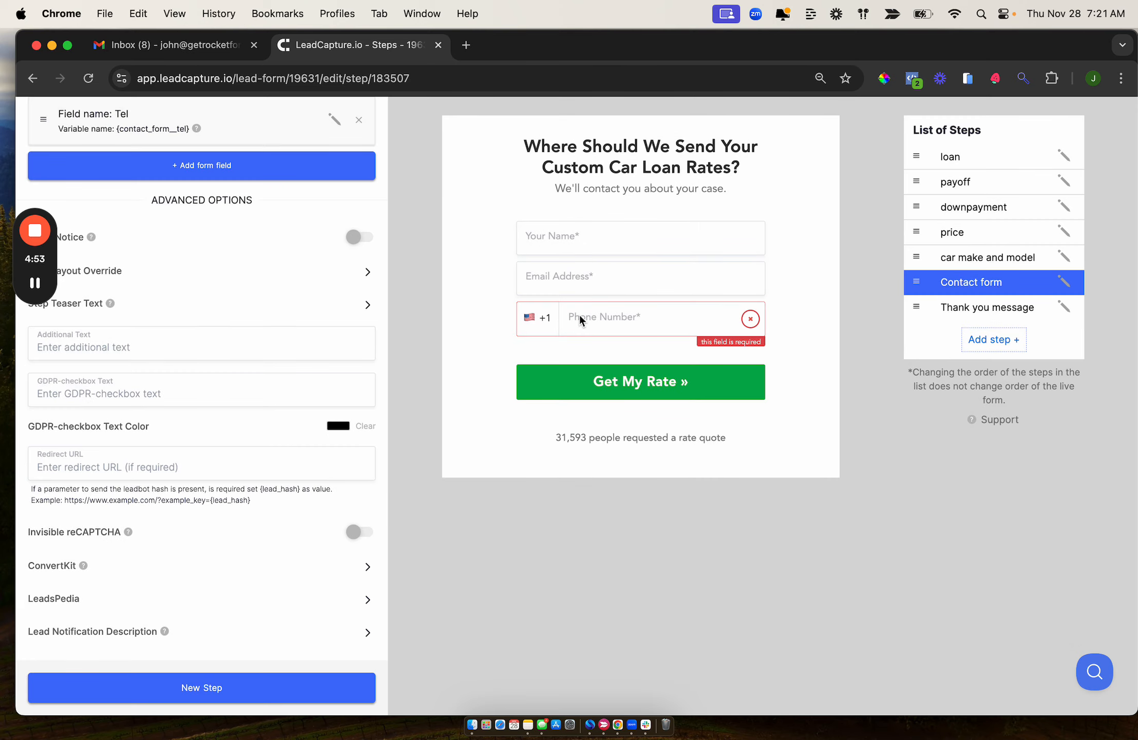
- Test the new phone field in the form preview by entering a partial phone number and clearing it again
{"action": "left_click", "coordinate": [580, 315]}
{"action": "type", "text": "485"}
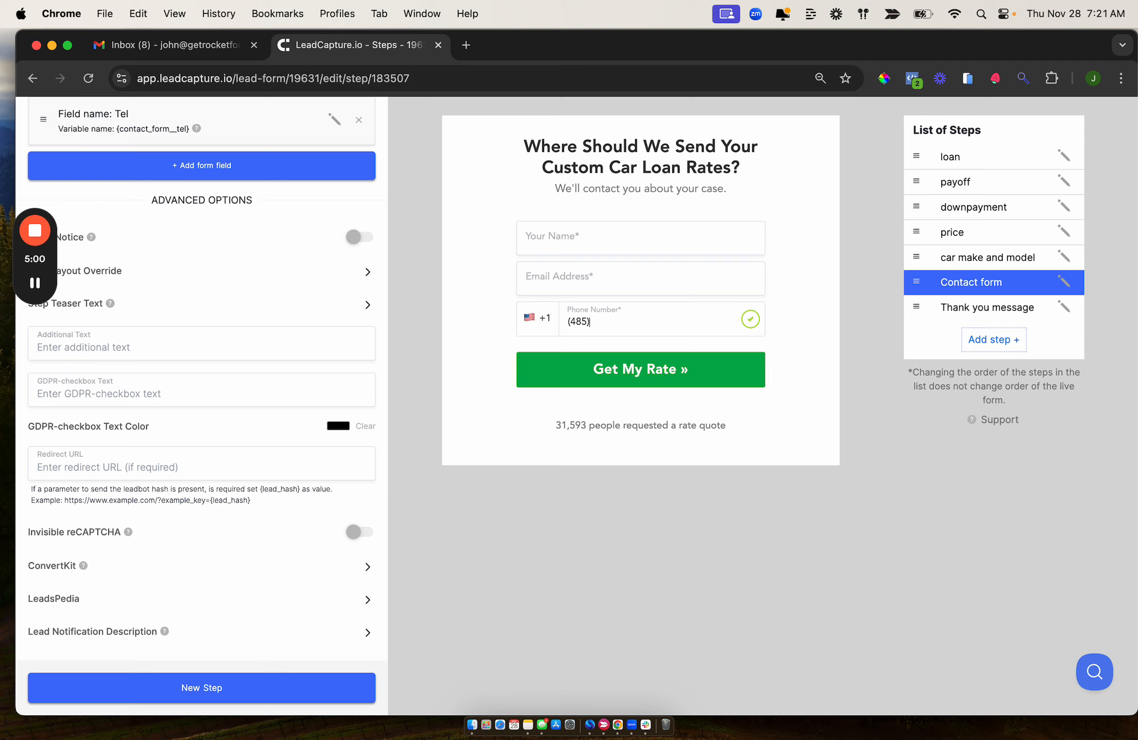
{"action": "key", "text": "BackSpace"}
{"action": "key", "text": "BackSpace"}
{"action": "key", "text": "BackSpace"}
{"action": "key", "text": "BackSpace"}
{"action": "key", "text": "BackSpace"}
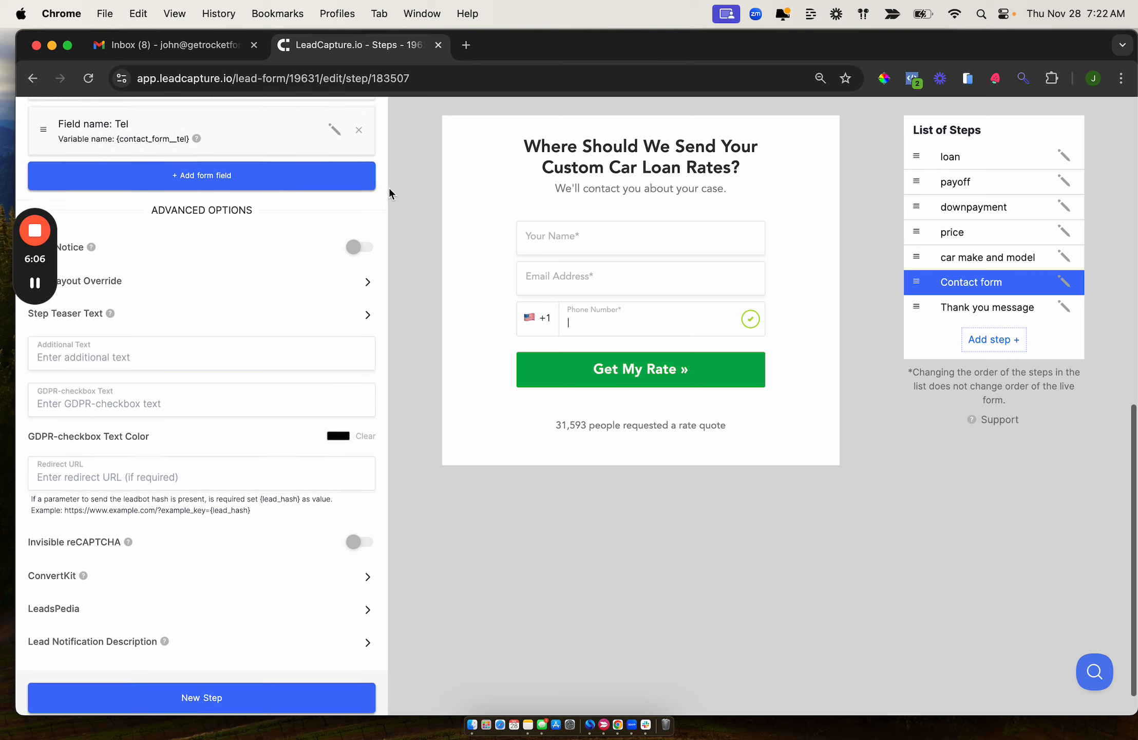
{"action": "scroll", "coordinate": [388, 188], "scroll_direction": "up", "scroll_amount": 2}
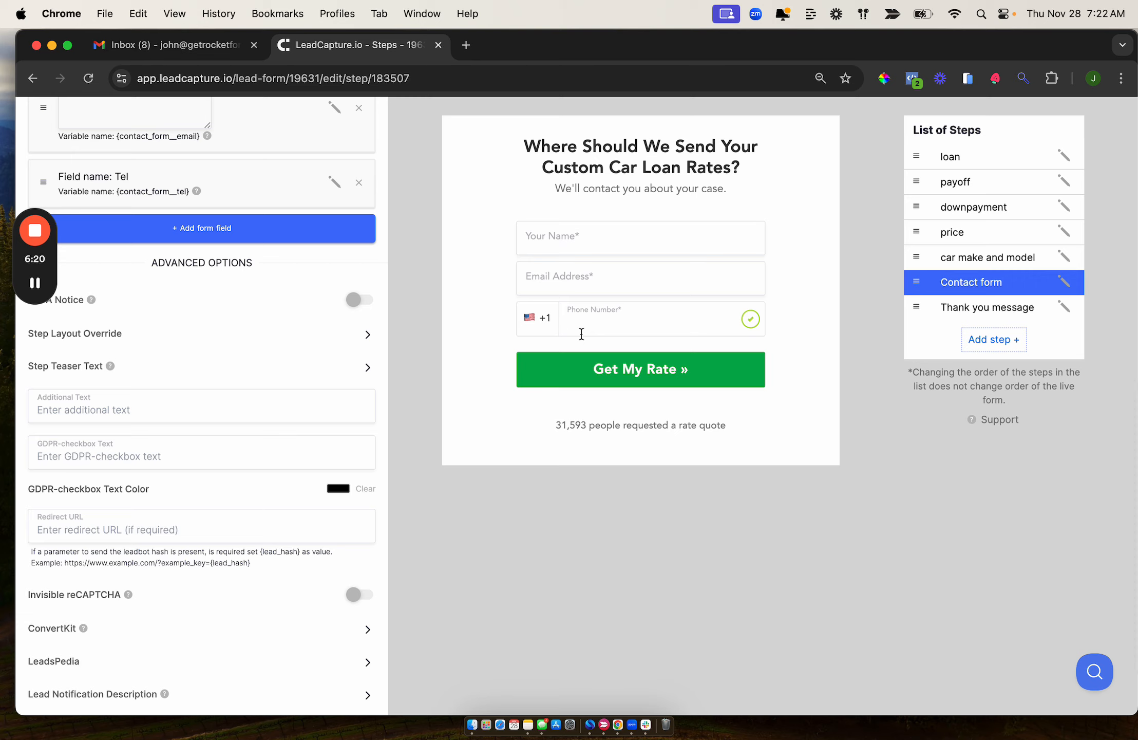
{"action": "key", "text": "Return"}
{"action": "scroll", "coordinate": [791, 266], "scroll_direction": "up", "scroll_amount": 3}
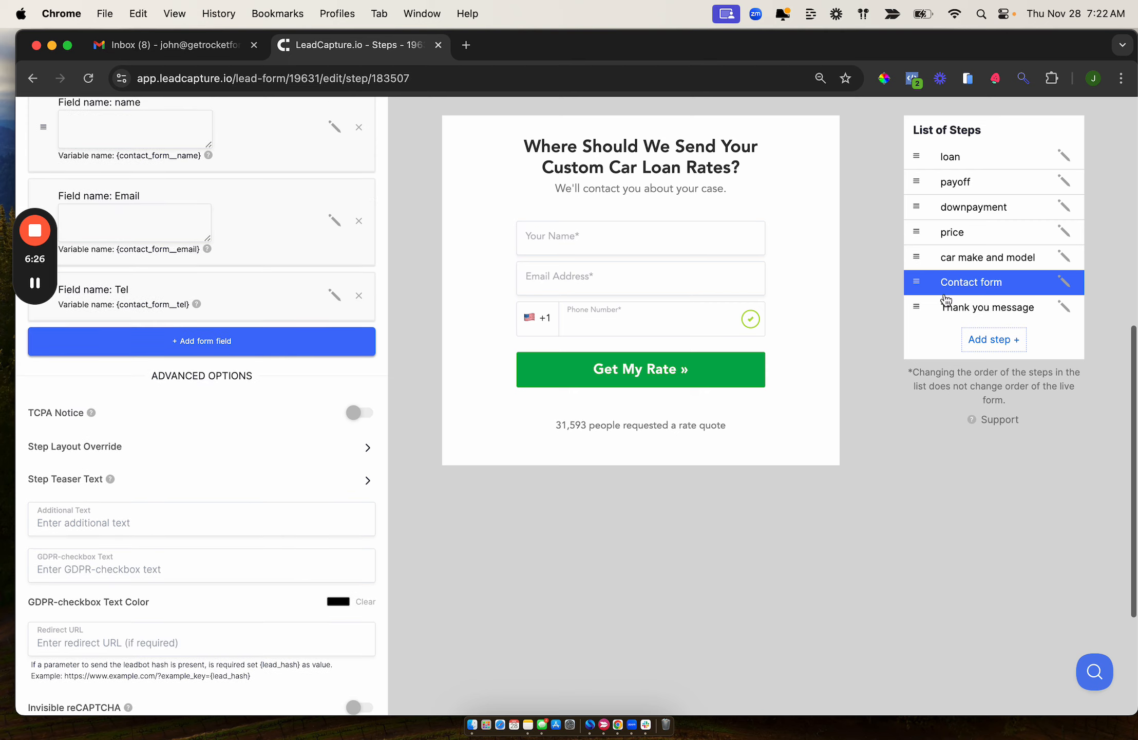
- Open the car make and model step and view the makes offered by its Make dropdown in the form preview
{"action": "left_click", "coordinate": [990, 259]}
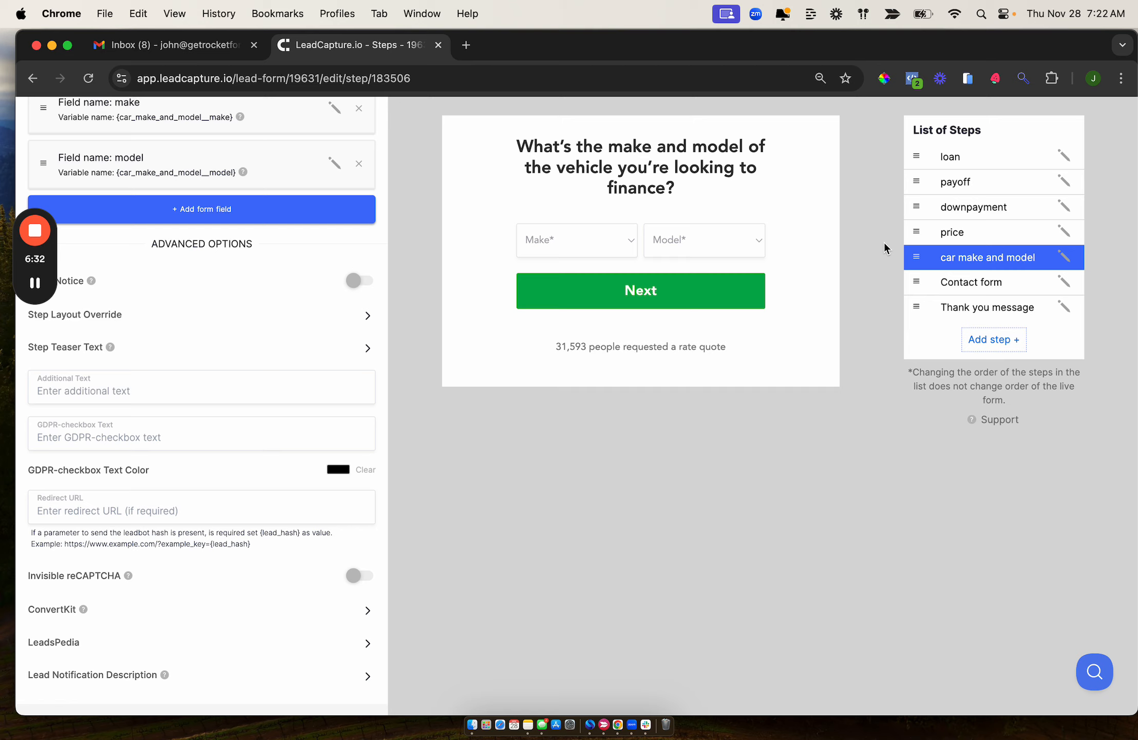
{"action": "left_click", "coordinate": [554, 232]}
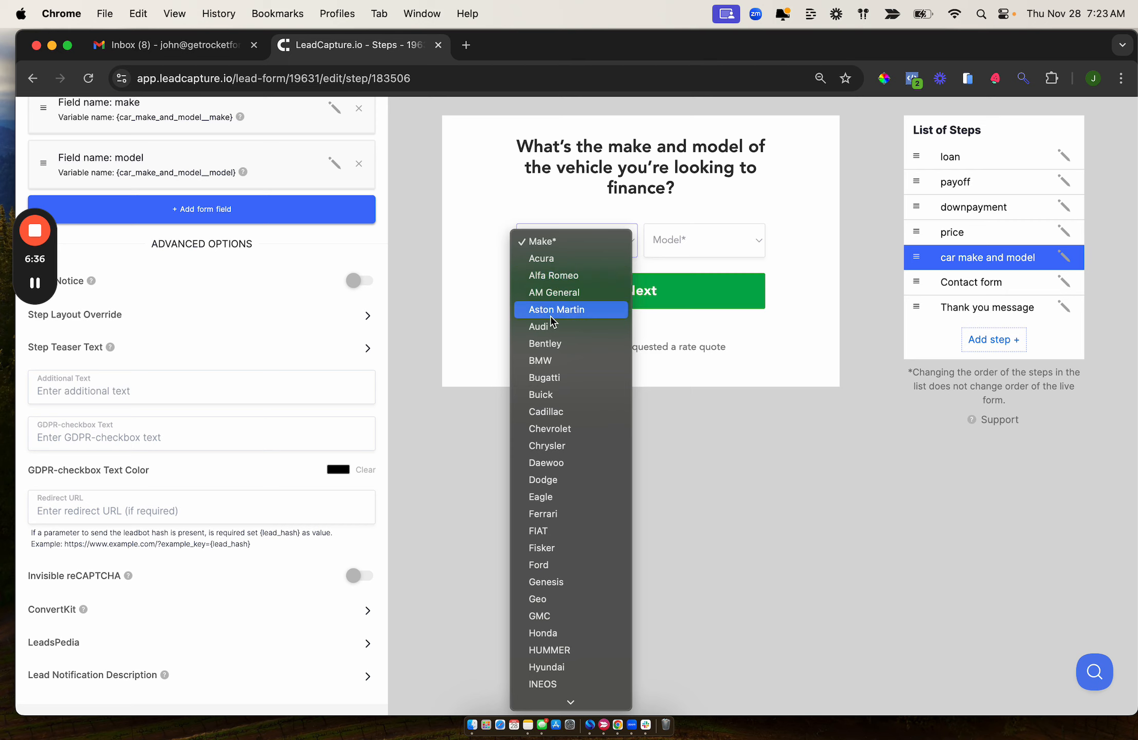
{"action": "left_click", "coordinate": [453, 292]}
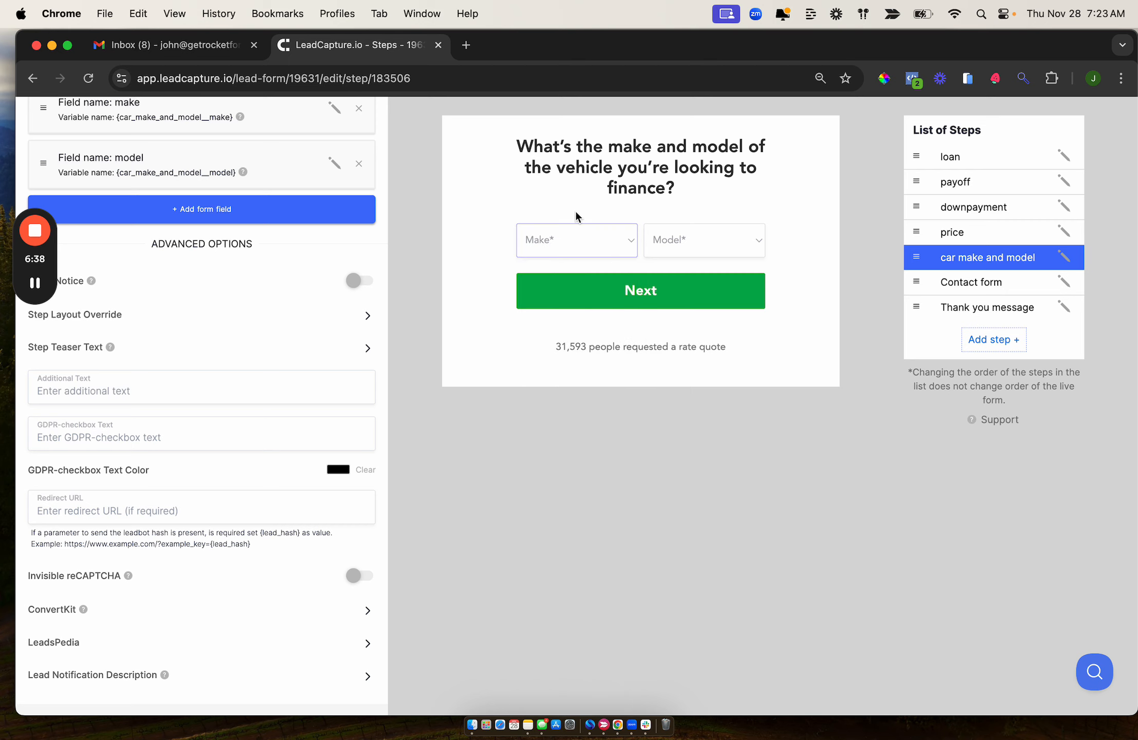
{"action": "scroll", "coordinate": [574, 209], "scroll_direction": "up", "scroll_amount": 5}
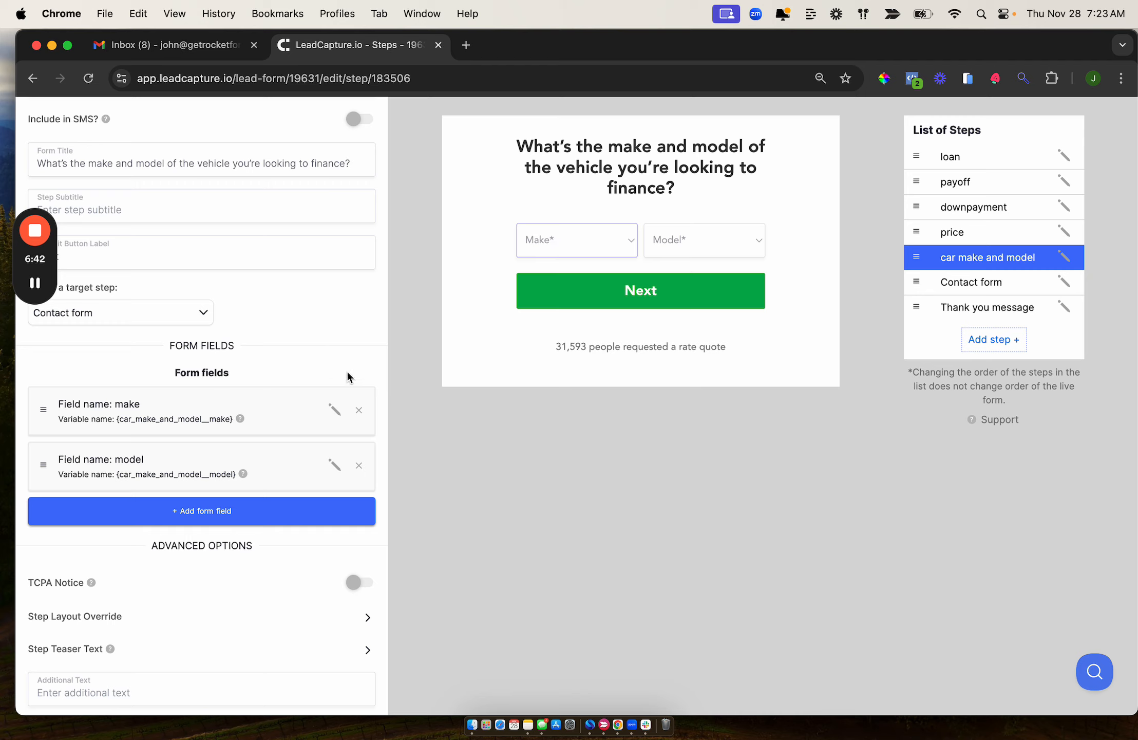
- Choose the make AM General and the model Hummer in the form preview
{"action": "left_click", "coordinate": [605, 243]}
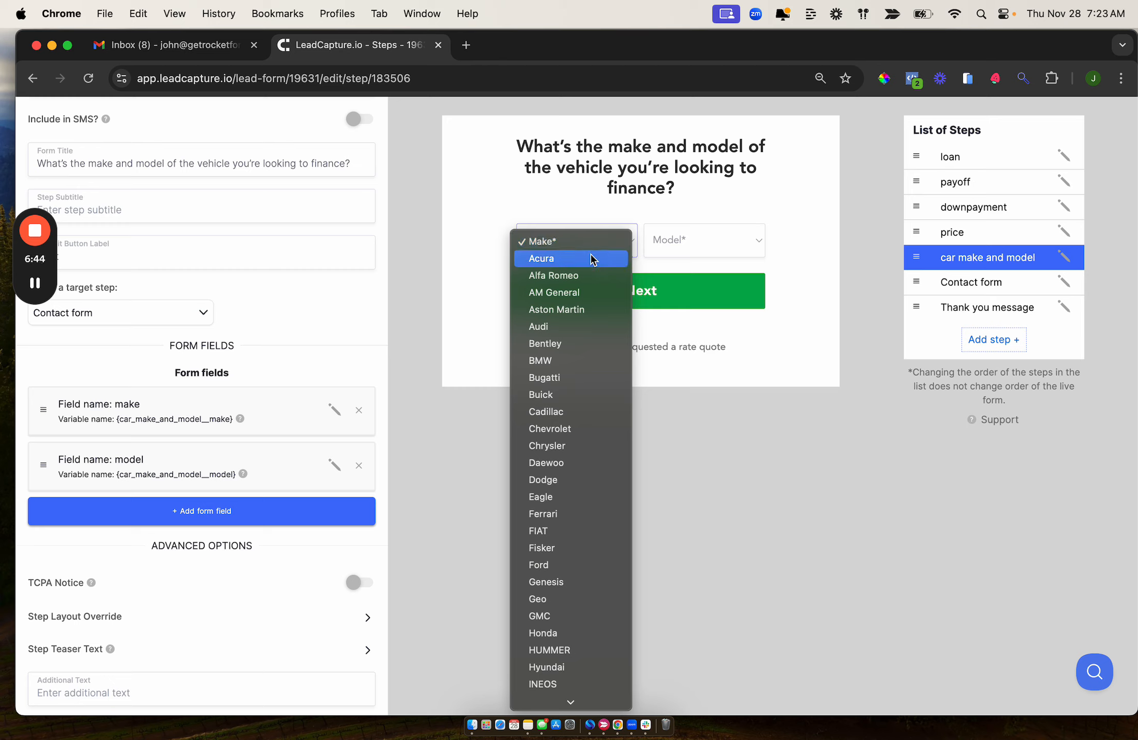
{"action": "left_click", "coordinate": [471, 234]}
{"action": "left_click", "coordinate": [600, 237]}
{"action": "left_click", "coordinate": [555, 292]}
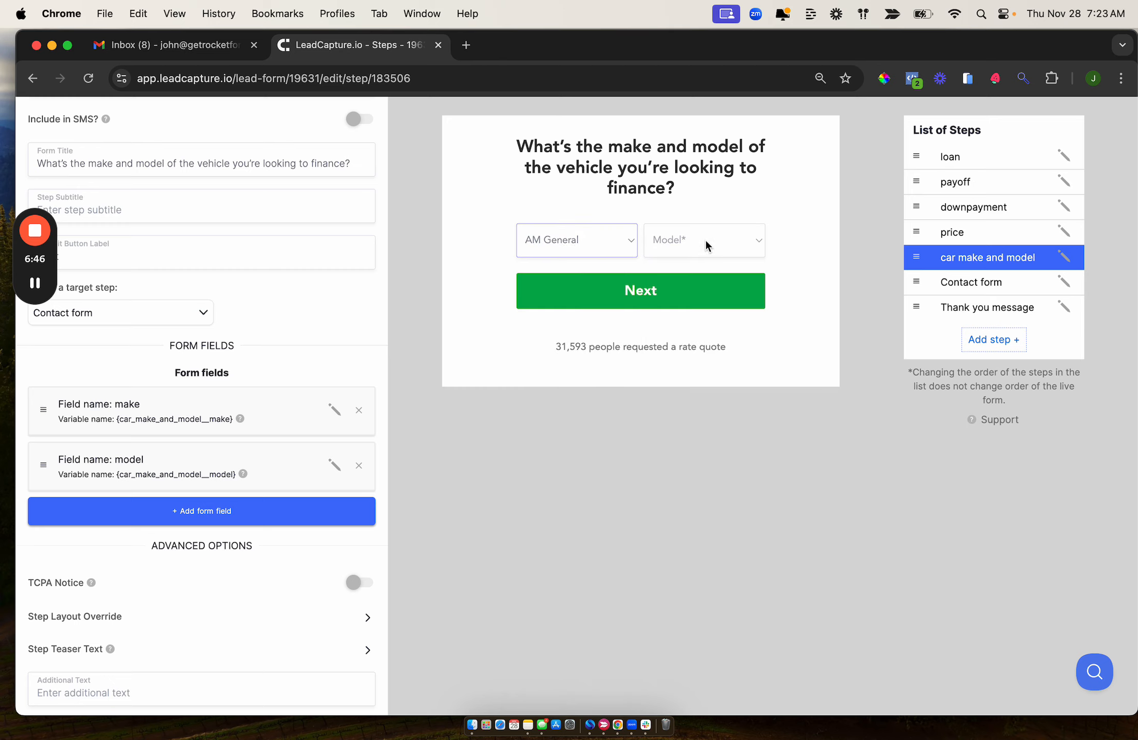
{"action": "left_click", "coordinate": [705, 239]}
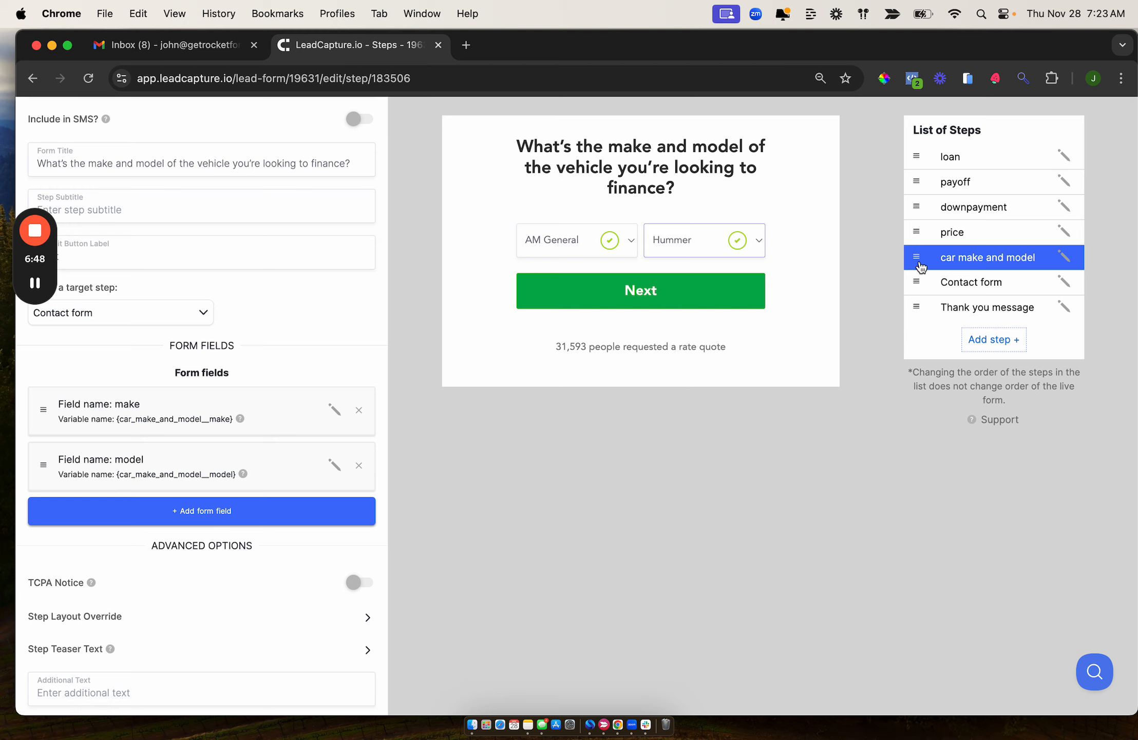
- Switch the preview's make to BMW and on to Chevrolet, and choose the model Aveo
{"action": "left_click", "coordinate": [954, 233]}
{"action": "left_click", "coordinate": [966, 255]}
{"action": "left_click", "coordinate": [581, 243]}
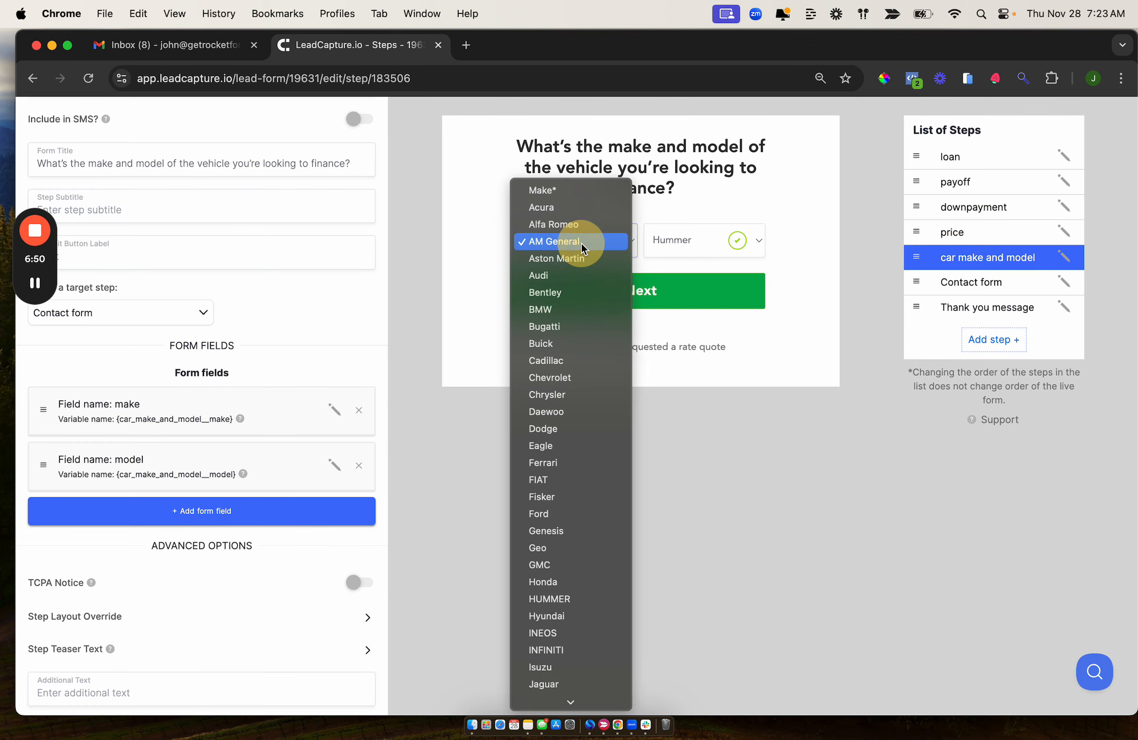
{"action": "left_click", "coordinate": [565, 304]}
{"action": "left_click", "coordinate": [568, 241]}
{"action": "left_click", "coordinate": [568, 309]}
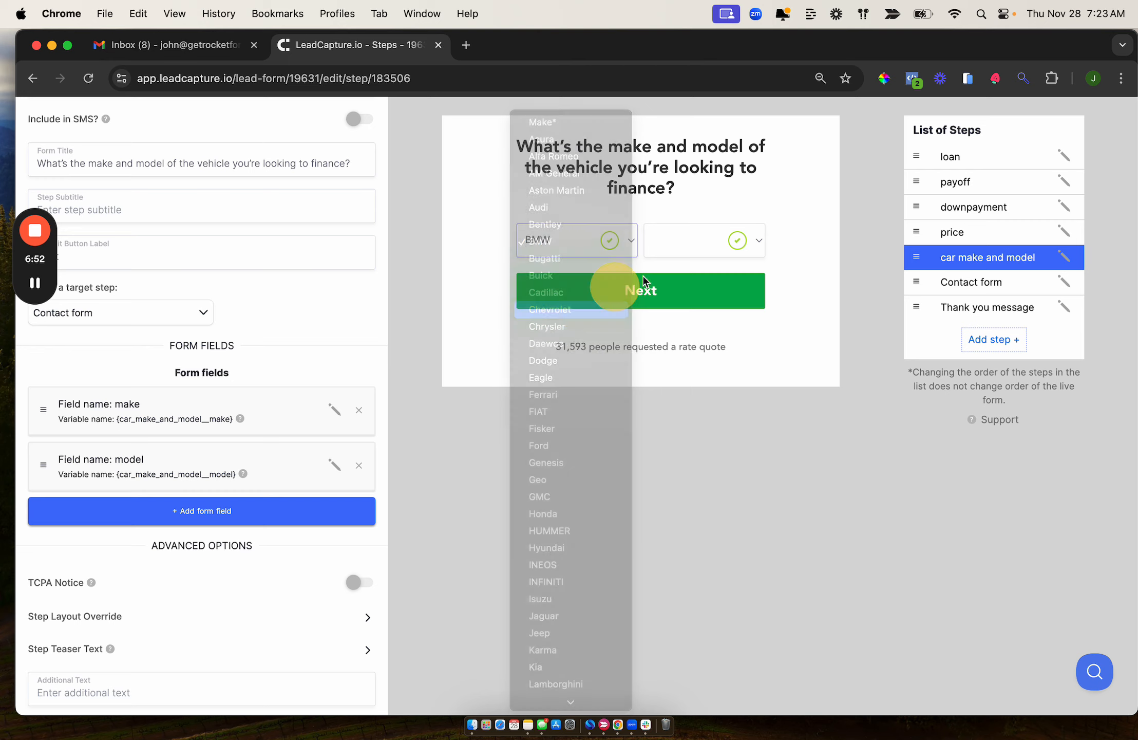
{"action": "left_click", "coordinate": [684, 241]}
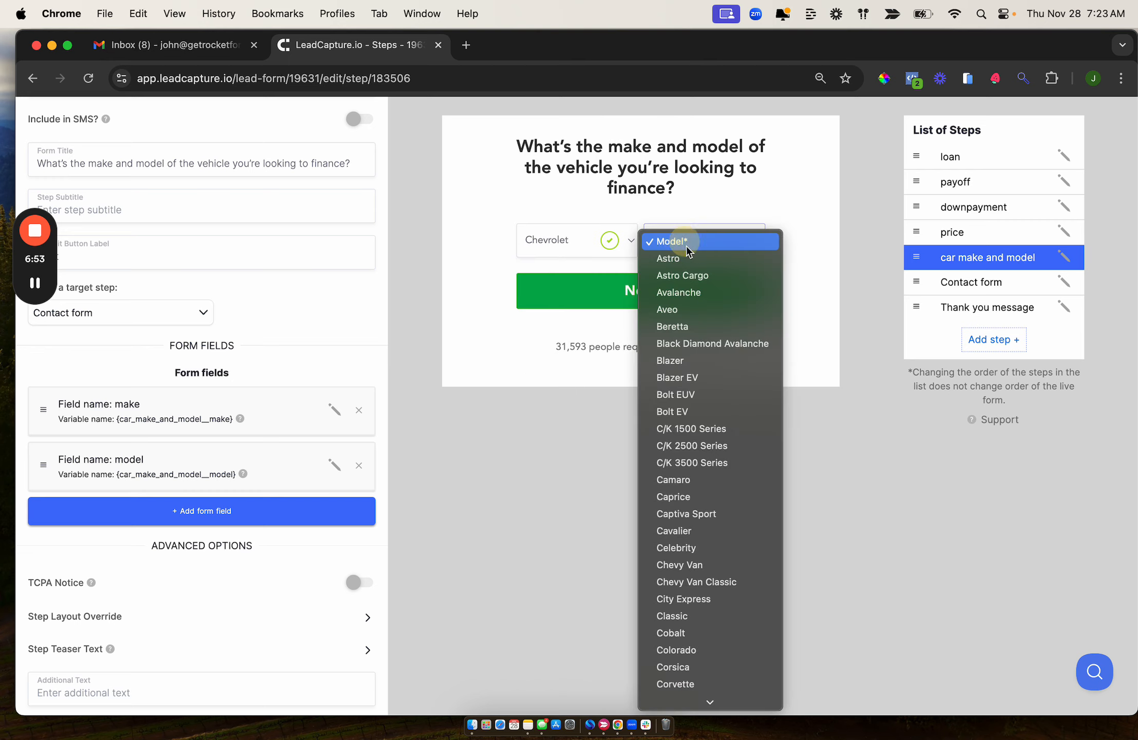
{"action": "left_click", "coordinate": [677, 309]}
- Set the preview's make to Ferrari and its model to 458 Italia
{"action": "left_click", "coordinate": [568, 244]}
{"action": "left_click", "coordinate": [572, 330]}
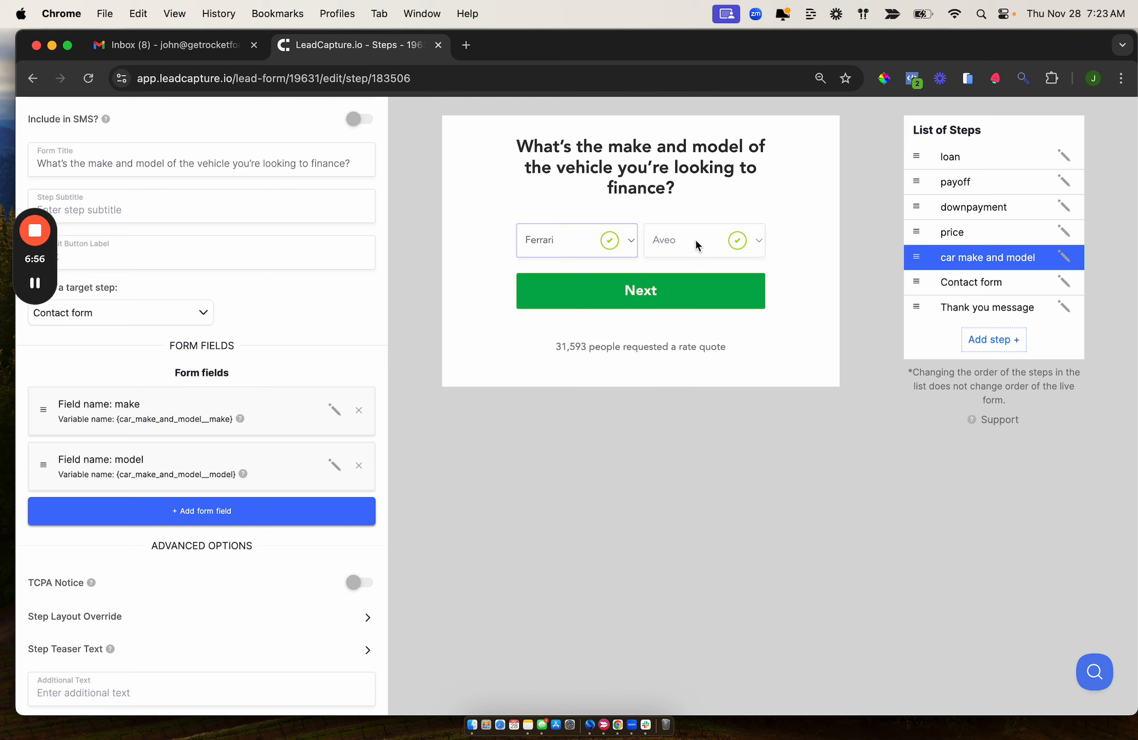
{"action": "left_click", "coordinate": [689, 249]}
{"action": "left_click", "coordinate": [681, 379]}
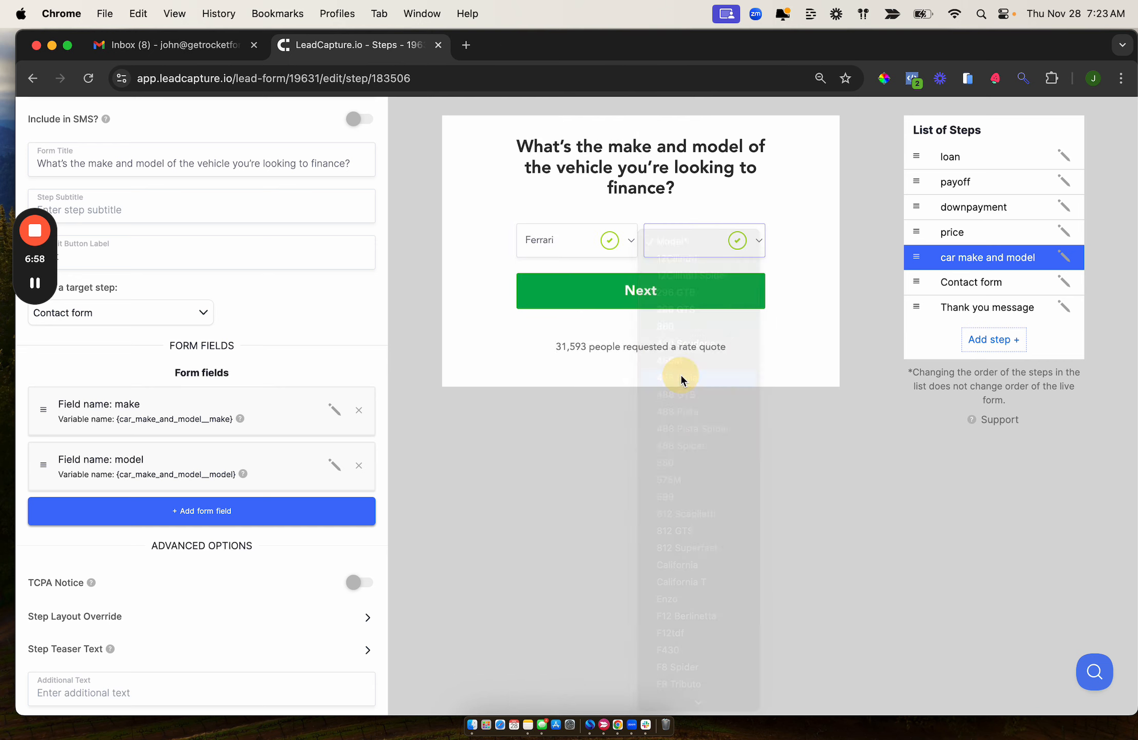
- Change the preview's make to Ford and view the models offered for it
{"action": "left_click", "coordinate": [529, 238]}
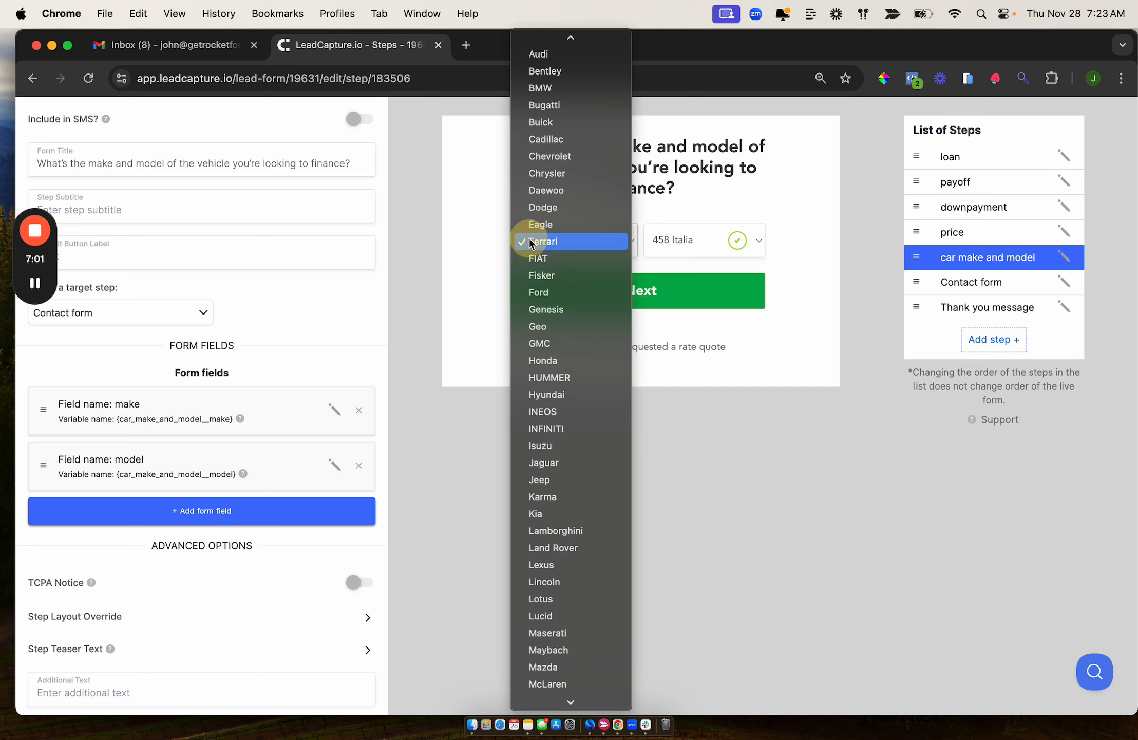
{"action": "left_click", "coordinate": [543, 299]}
{"action": "left_click", "coordinate": [693, 239]}
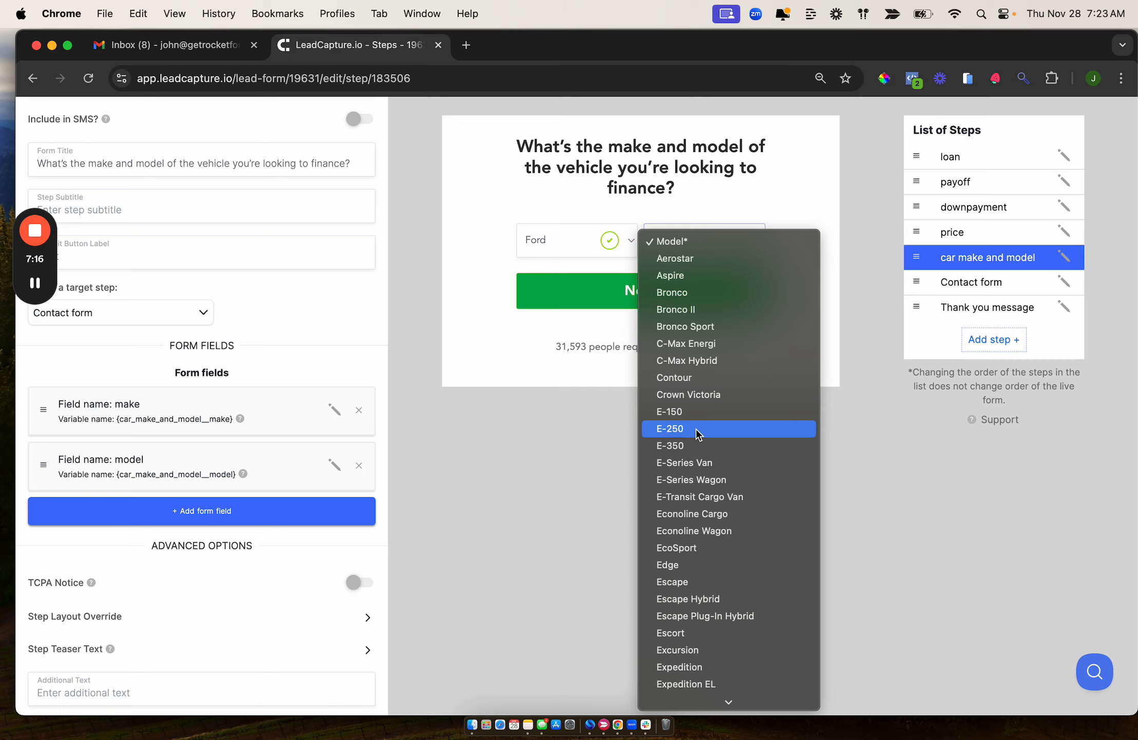
{"action": "left_click", "coordinate": [489, 246]}
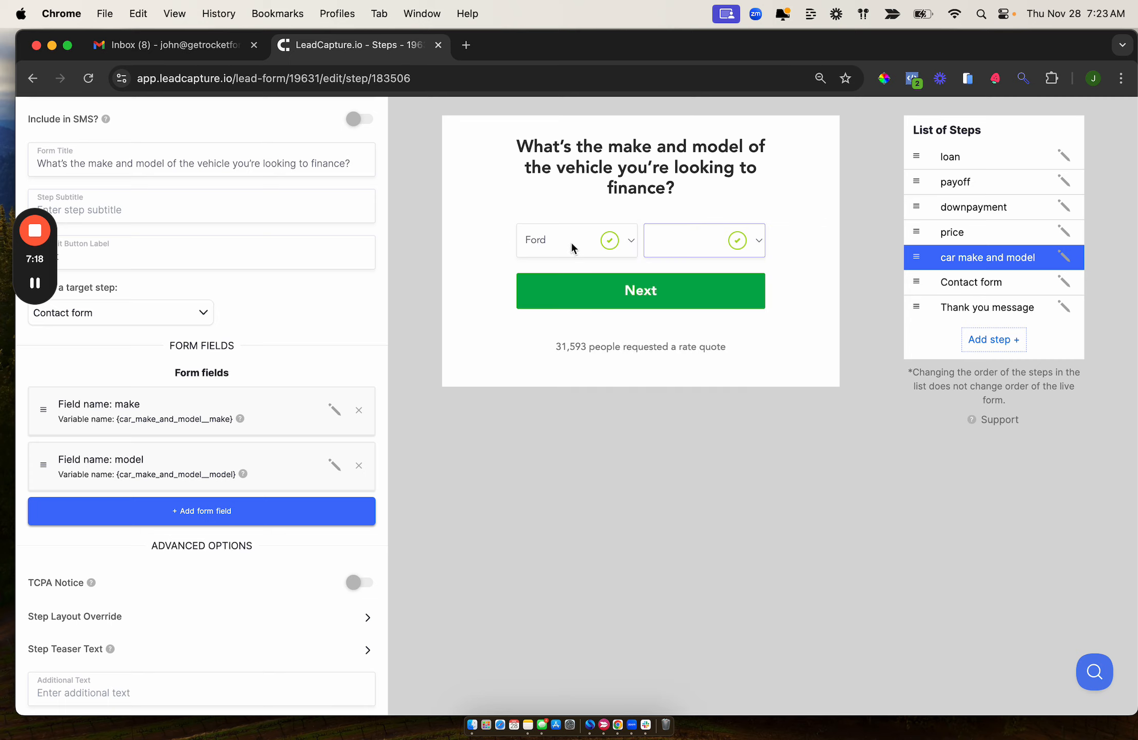
- Set the preview's make to Geo and its model to Prizm
{"action": "left_click", "coordinate": [570, 242]}
{"action": "left_click", "coordinate": [596, 272]}
{"action": "left_click", "coordinate": [667, 241]}
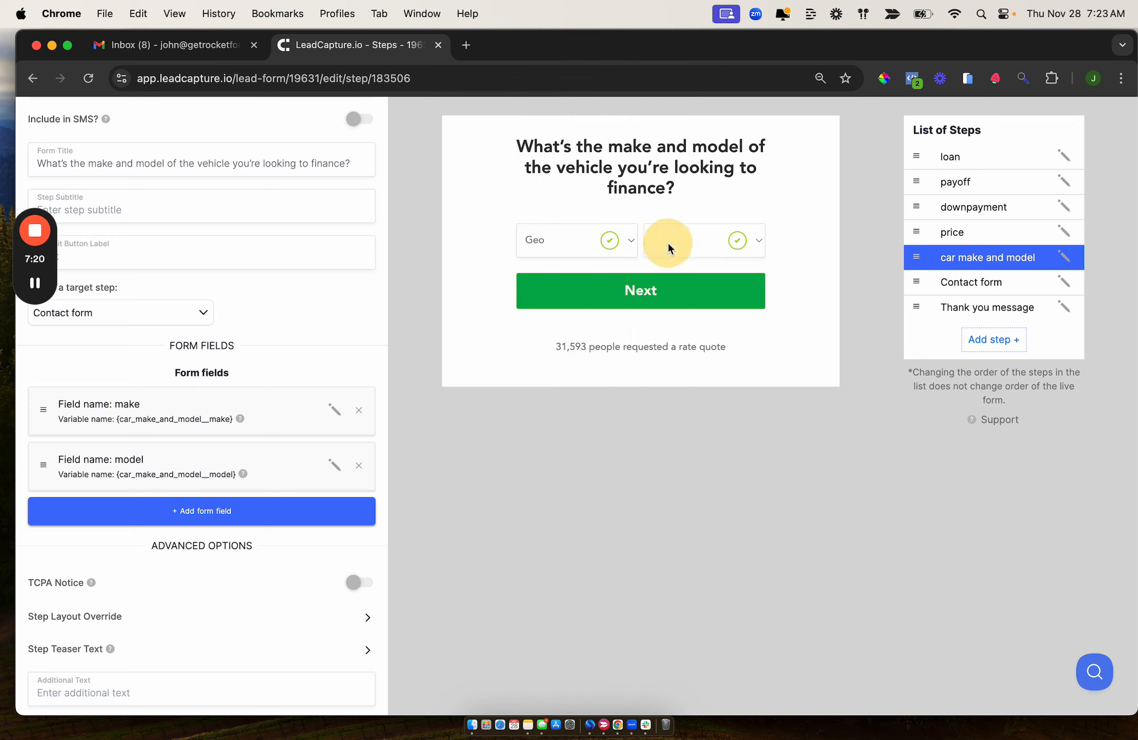
{"action": "left_click", "coordinate": [690, 278]}
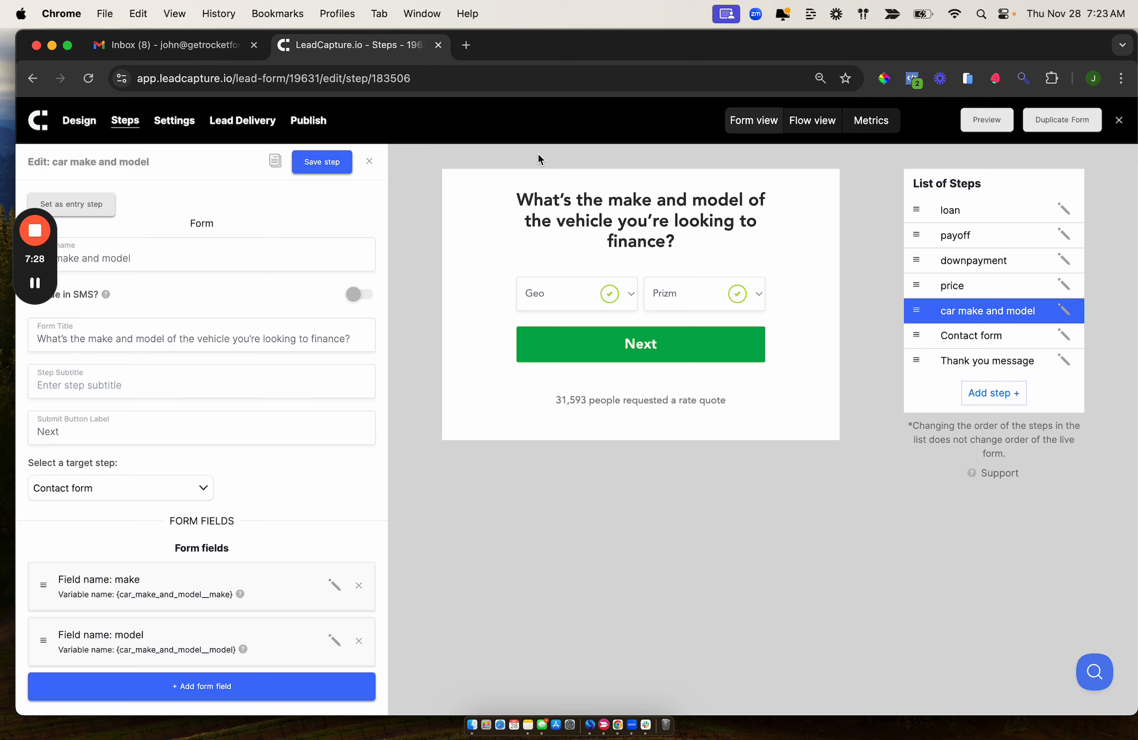
- Consult the Thanksgiving Update list in Notes and view the form's Contact form step in Chrome
{"action": "left_click", "coordinate": [527, 724]}
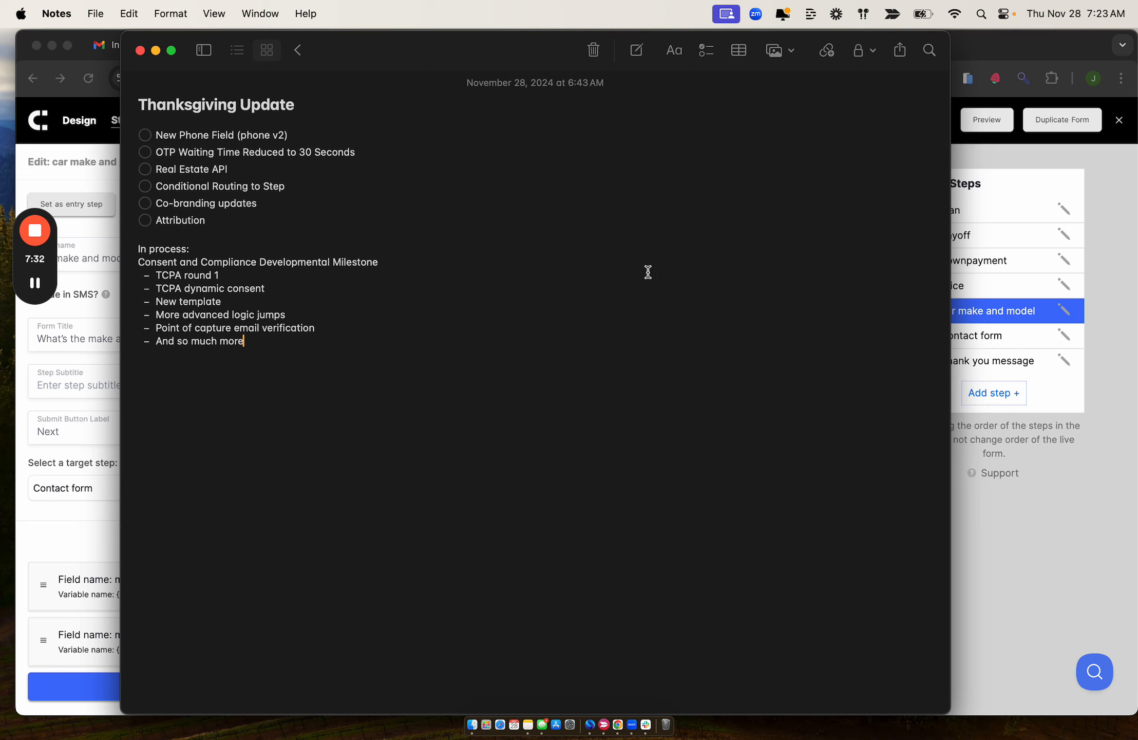
{"action": "left_click", "coordinate": [1034, 453]}
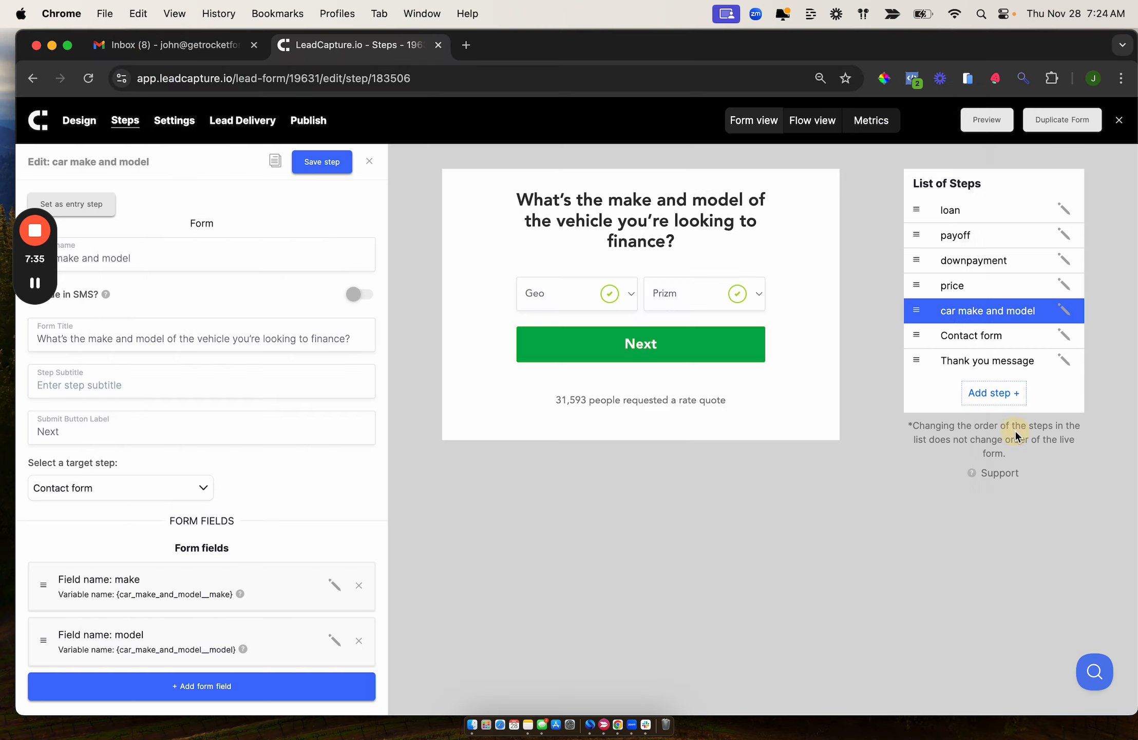
{"action": "left_click", "coordinate": [965, 337]}
{"action": "left_click", "coordinate": [953, 310]}
{"action": "left_click", "coordinate": [950, 335]}
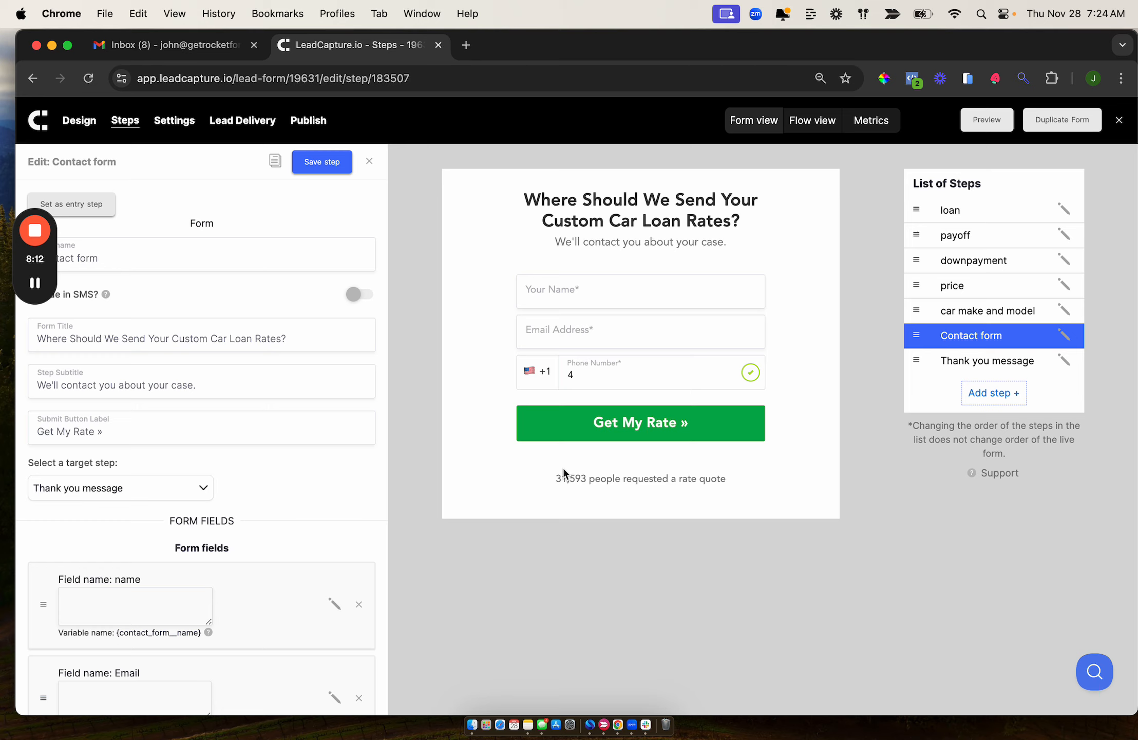
{"action": "left_click", "coordinate": [527, 725]}
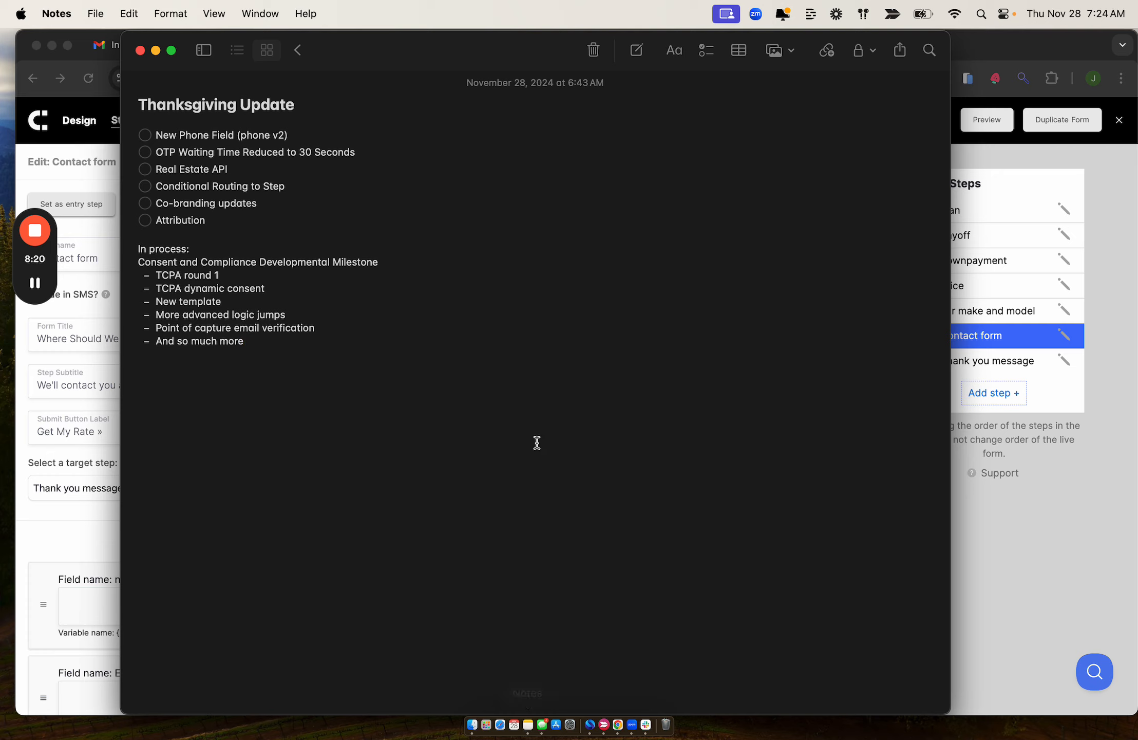
{"action": "left_click", "coordinate": [1003, 505]}
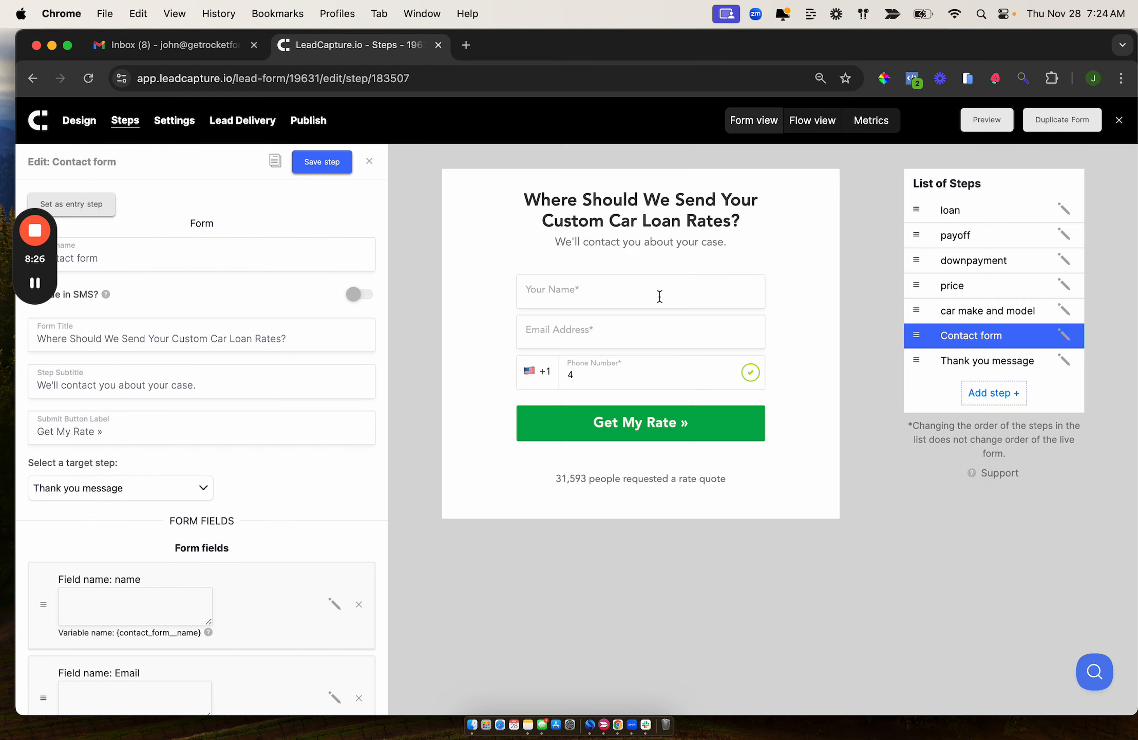
- Open the auto loan form's settings and delete the form
{"action": "left_click", "coordinate": [332, 174]}
{"action": "left_click", "coordinate": [172, 120]}
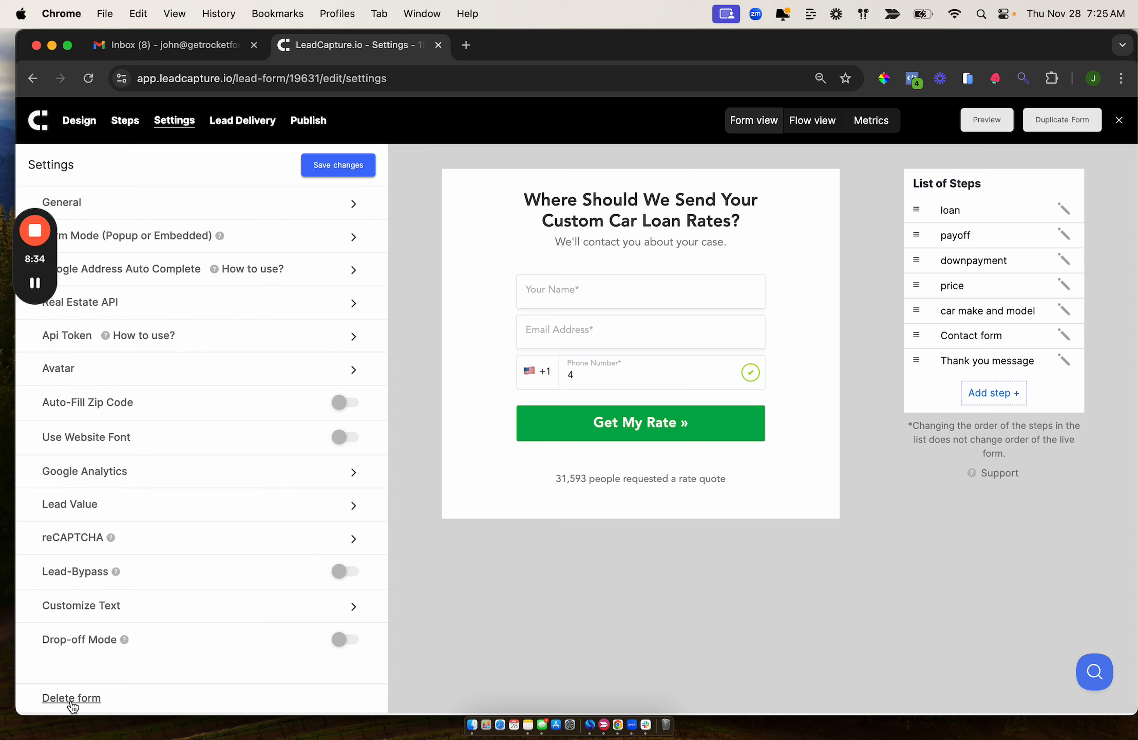
{"action": "left_click", "coordinate": [72, 699]}
{"action": "left_click", "coordinate": [552, 427]}
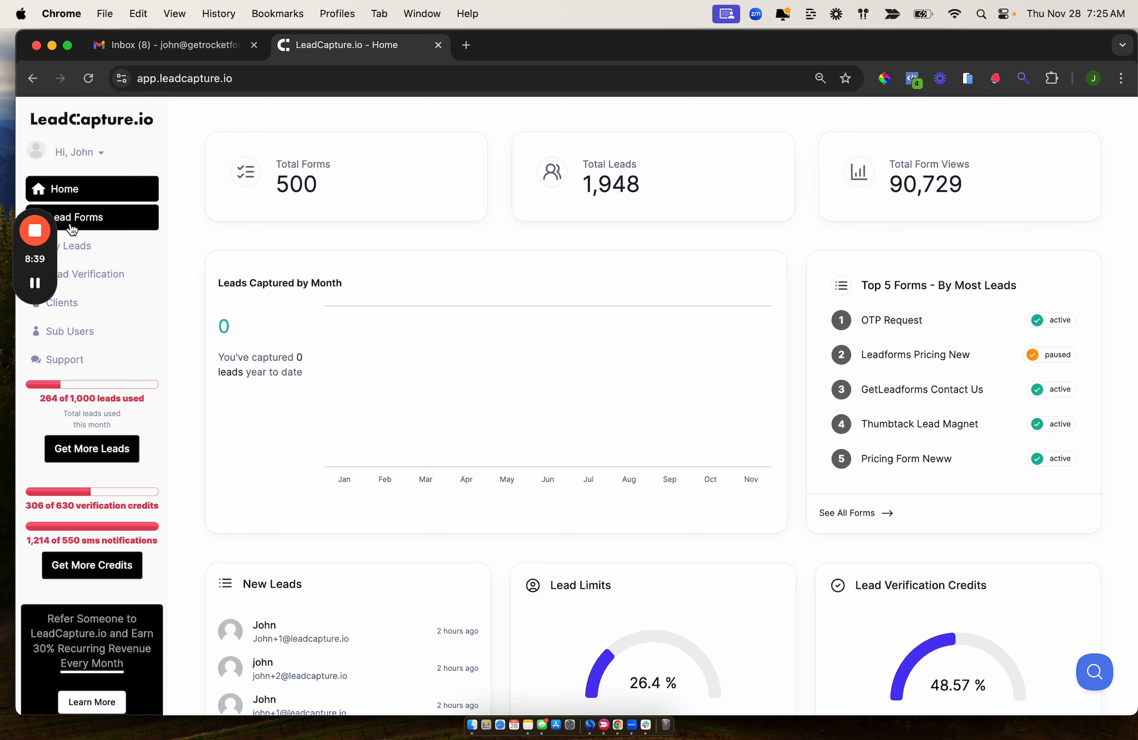
- Open the Home Valuation Form - test for editing and go to its settings
{"action": "left_click", "coordinate": [35, 283]}
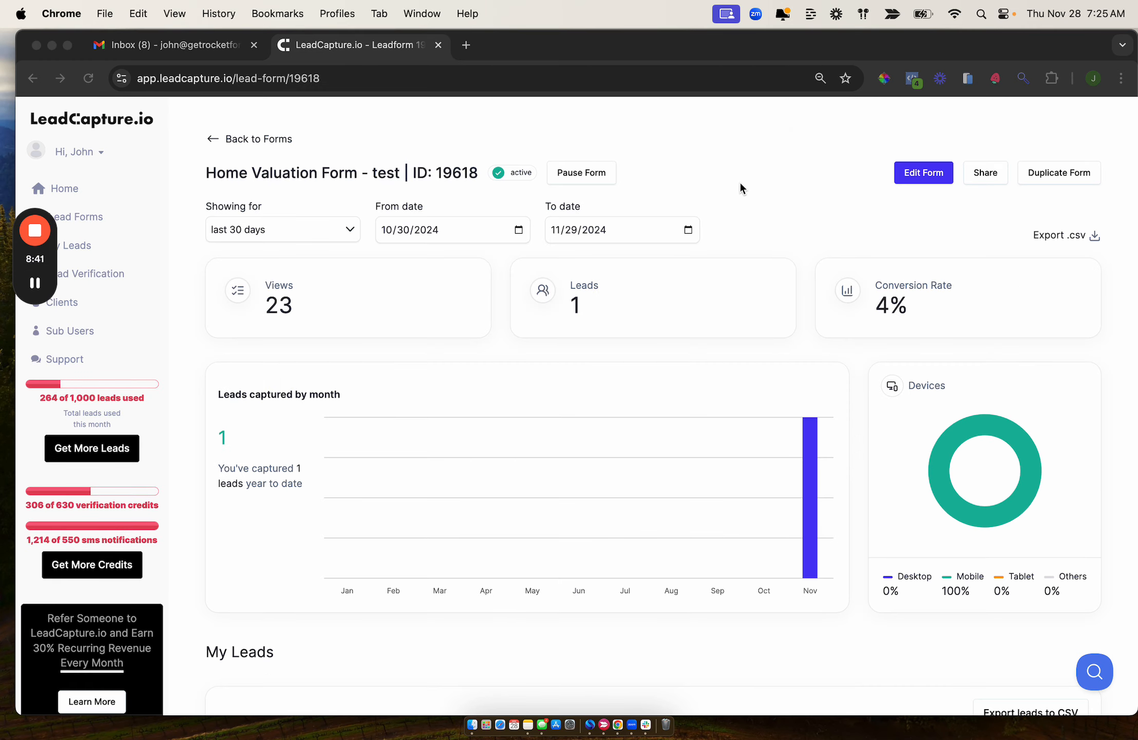
{"action": "left_click", "coordinate": [740, 182]}
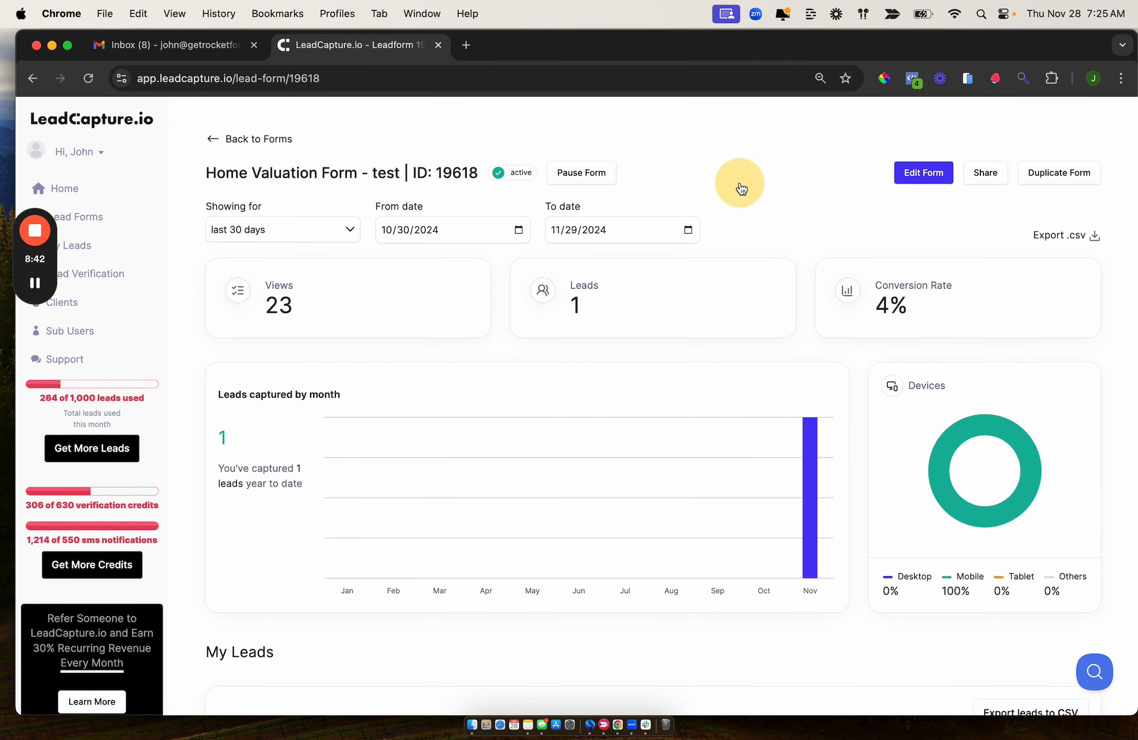
{"action": "left_click", "coordinate": [909, 180]}
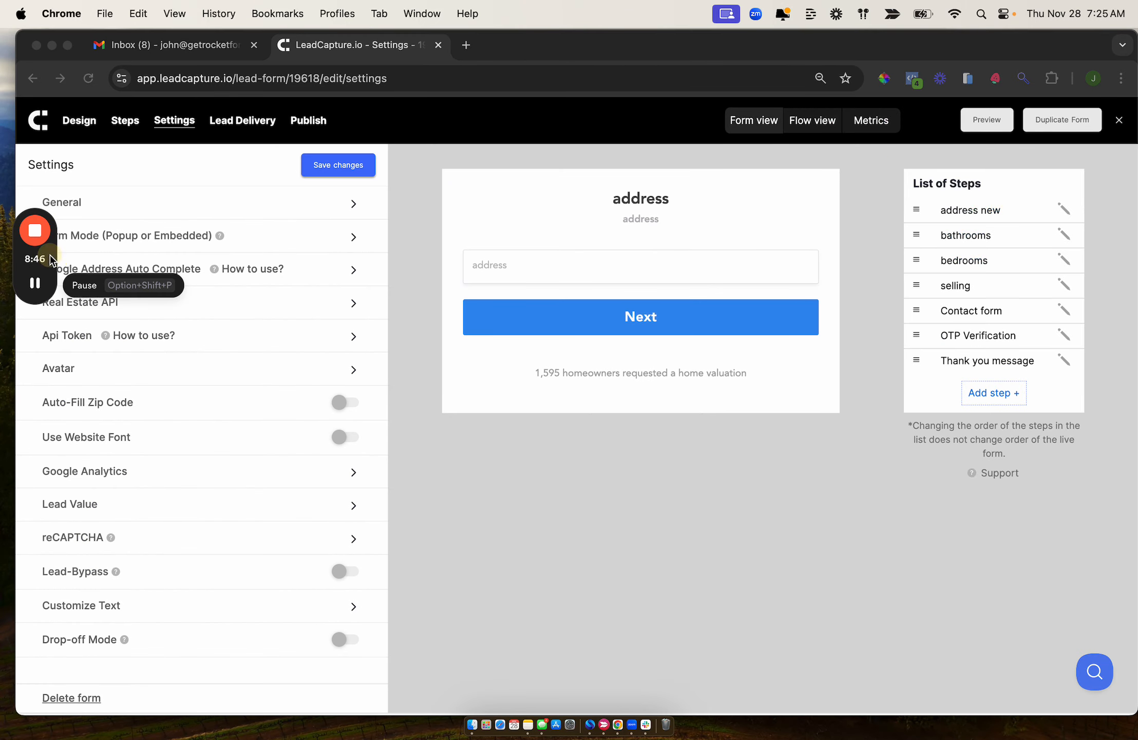
{"action": "left_click_drag", "start_coordinate": [54, 250], "coordinate": [562, 554]}
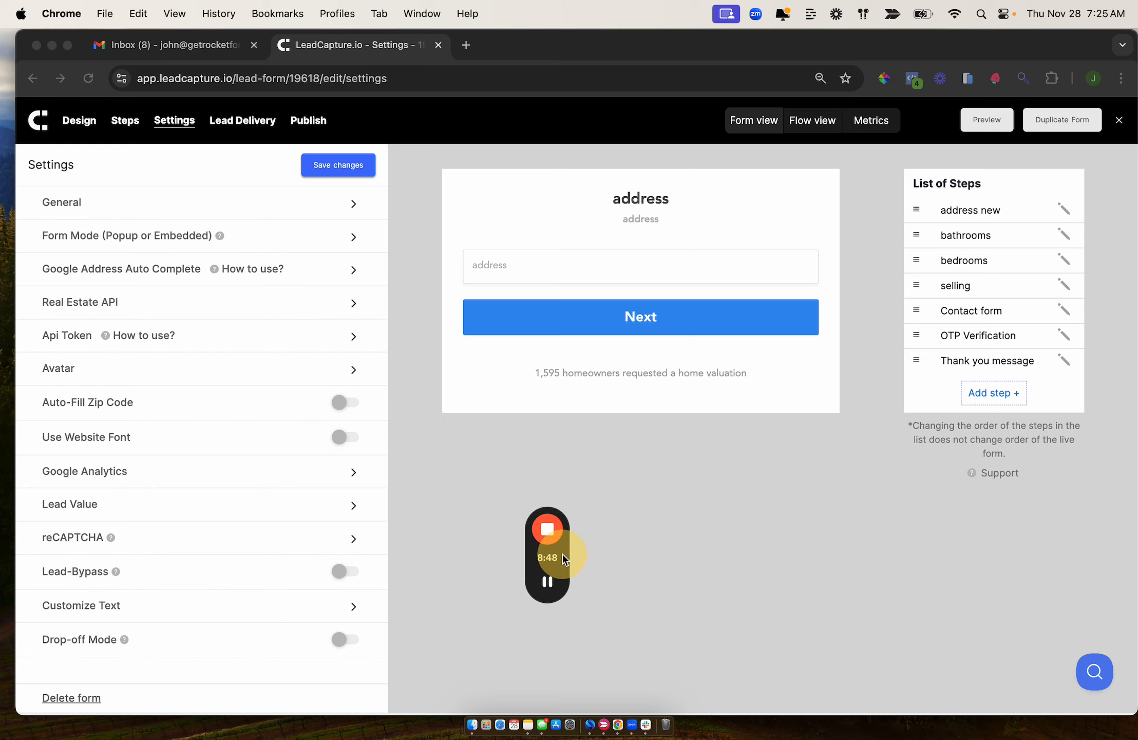
- Expand the Google Address Auto Complete and Real Estate API settings to view their API key fields
{"action": "left_click", "coordinate": [485, 265]}
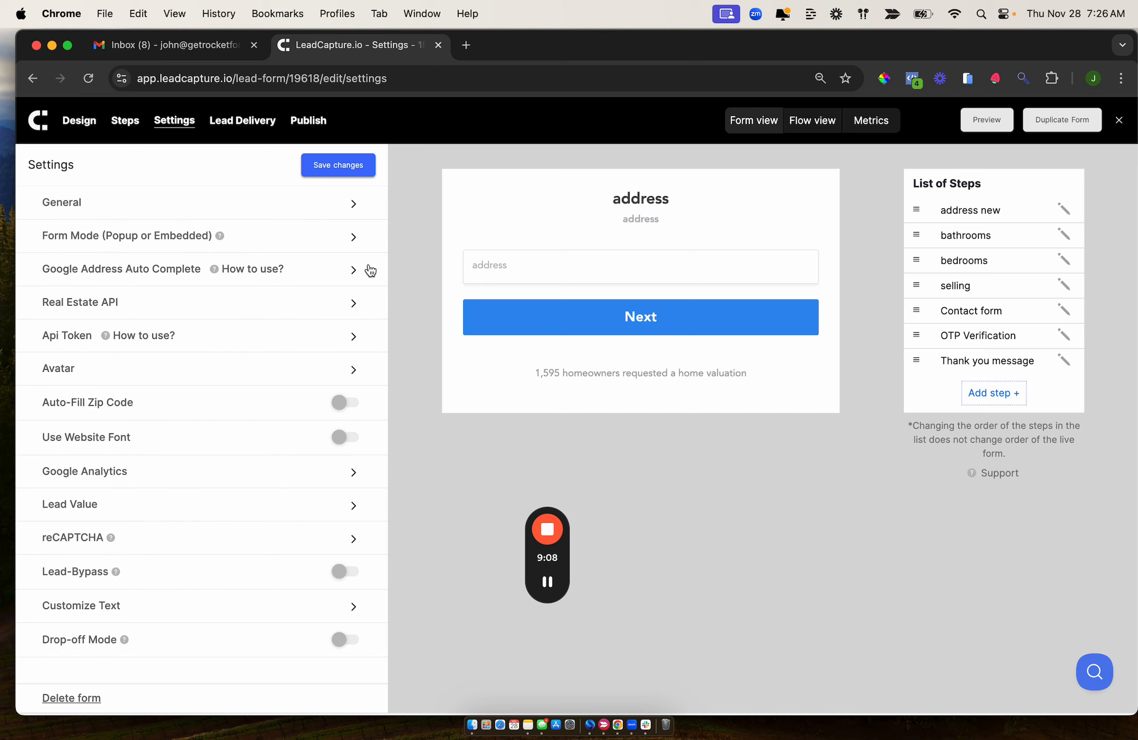
{"action": "left_click", "coordinate": [341, 271]}
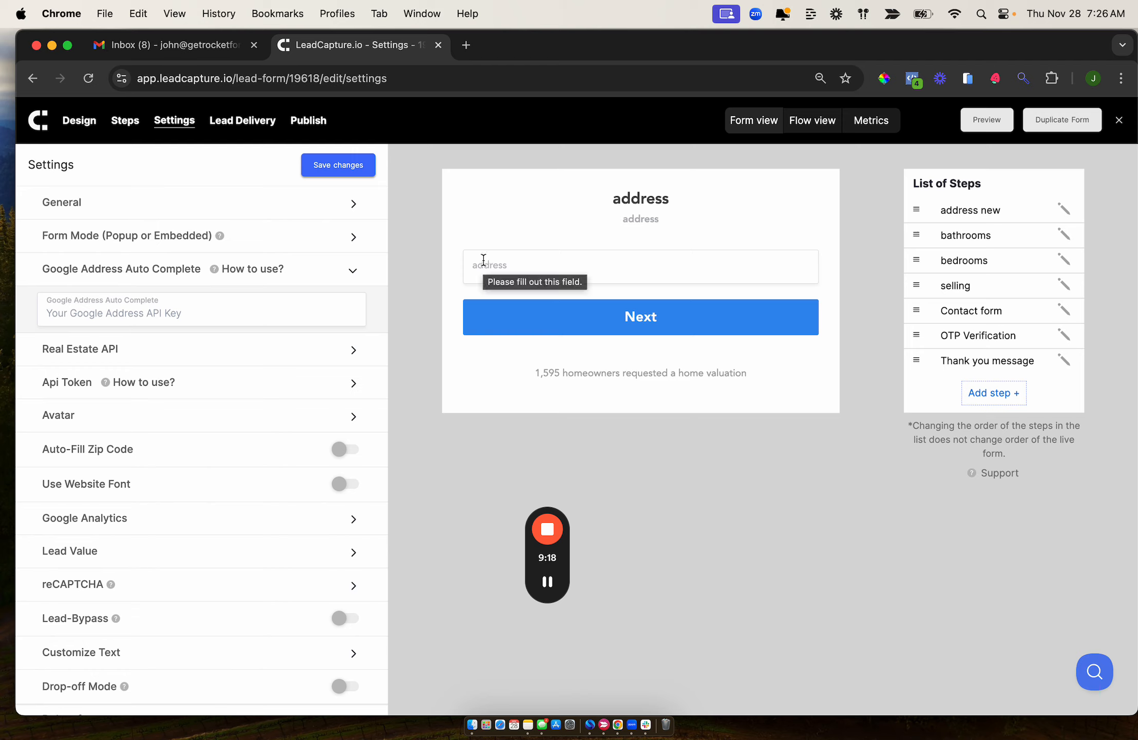
{"action": "left_click", "coordinate": [297, 353]}
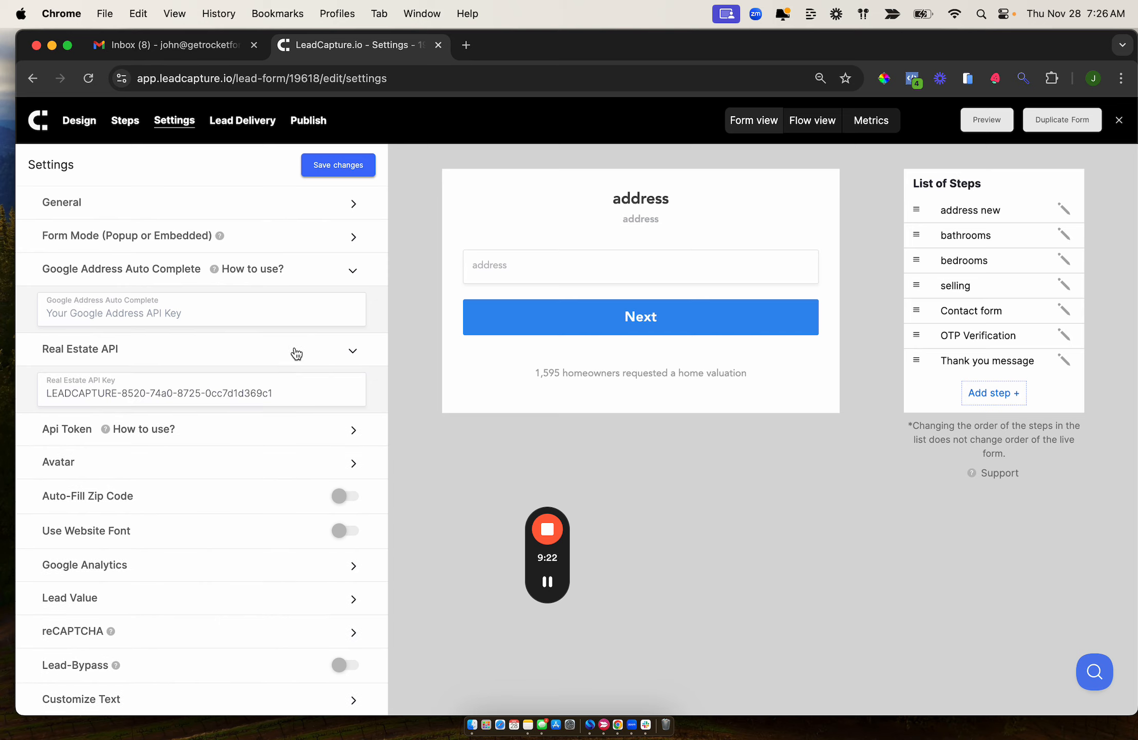
{"action": "left_click", "coordinate": [296, 354]}
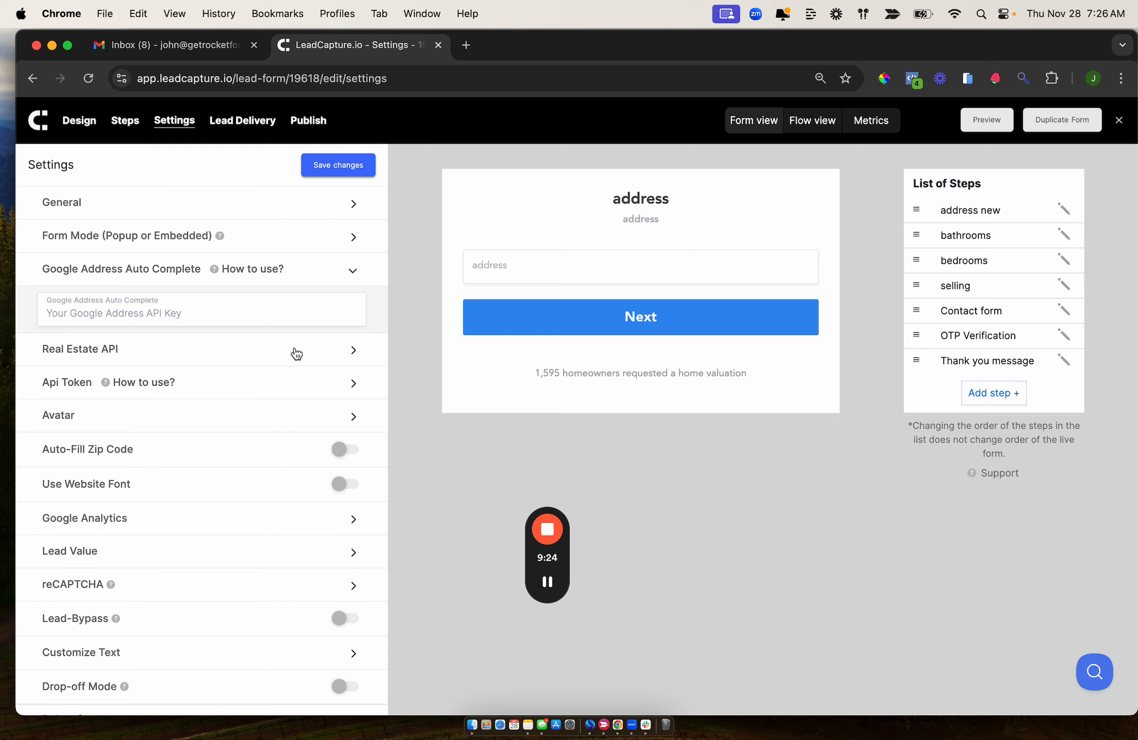
{"action": "left_click", "coordinate": [251, 354]}
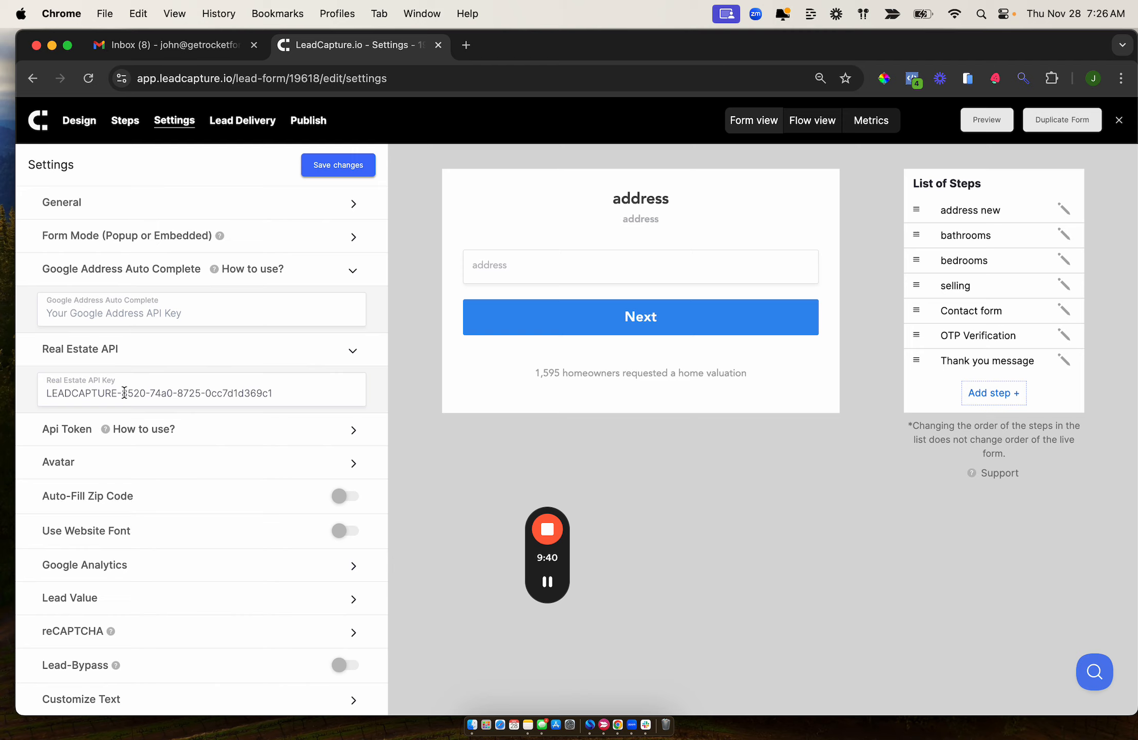
- Try entering text in the address field of the editor's form preview, and open the full preview of the form
{"action": "left_click", "coordinate": [492, 266]}
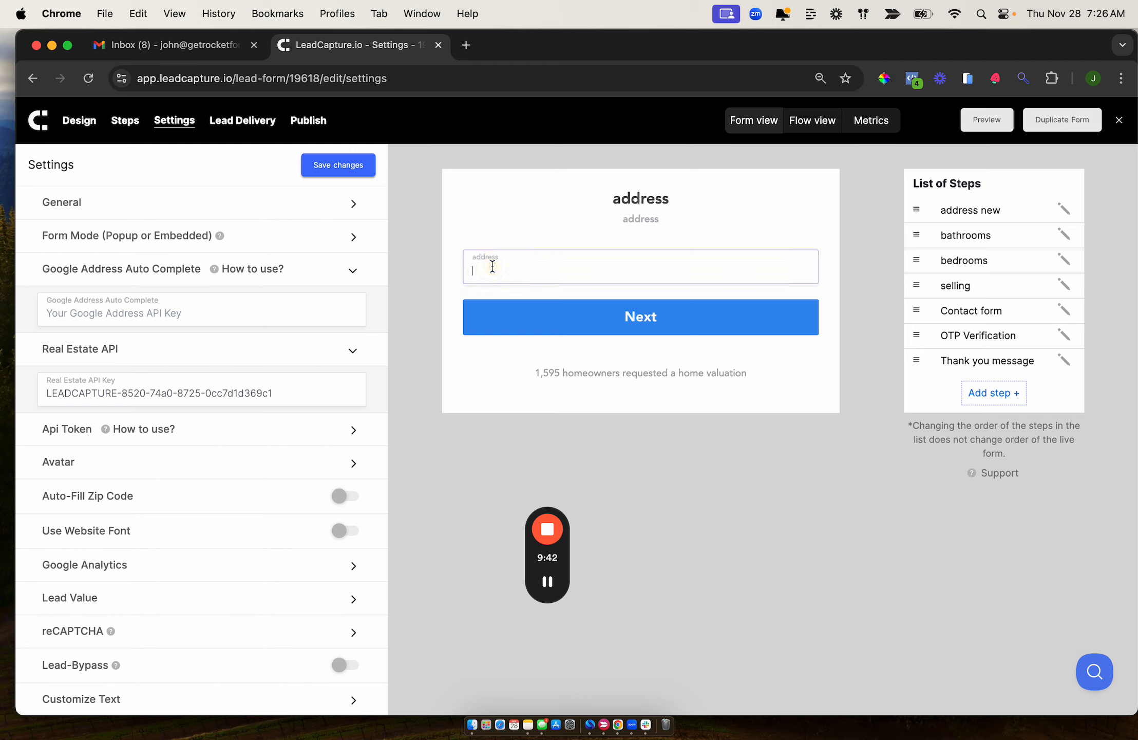
{"action": "type", "text": "8"}
{"action": "key", "text": "BackSpace"}
{"action": "type", "text": "r"}
{"action": "left_click", "coordinate": [993, 118]}
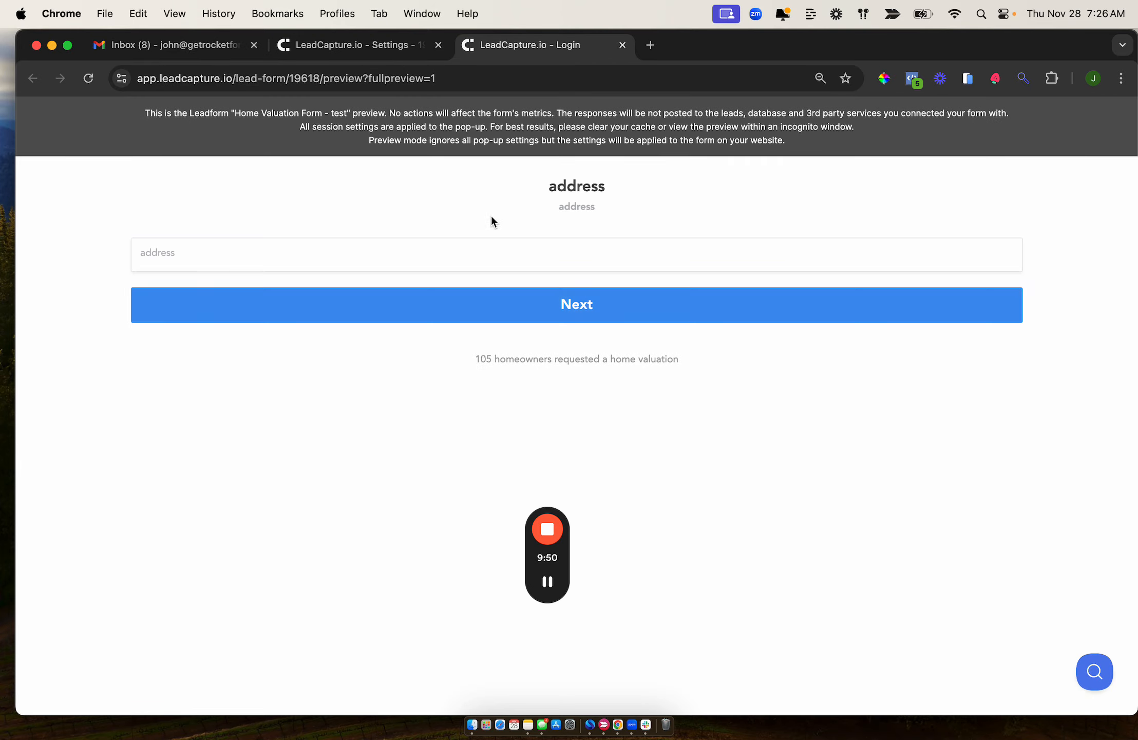
- Enter 5t in the form preview's address field and pick the third suggested address
{"action": "left_click", "coordinate": [473, 245]}
{"action": "type", "text": "5"}
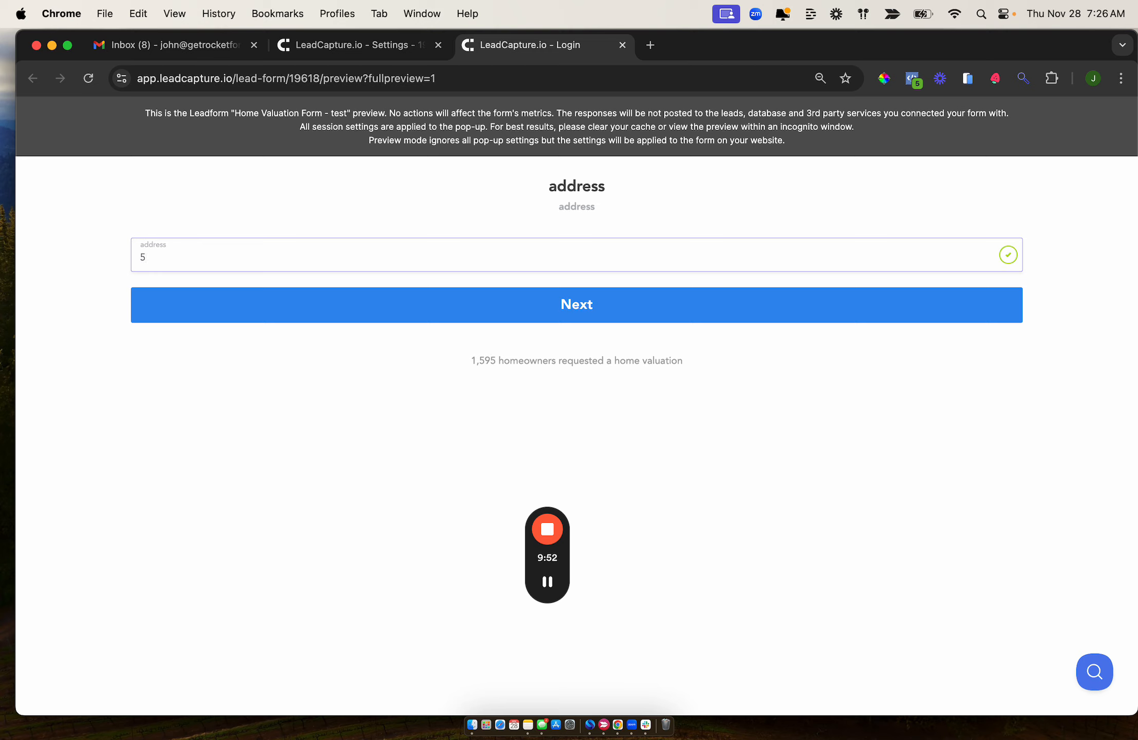
{"action": "type", "text": "t"}
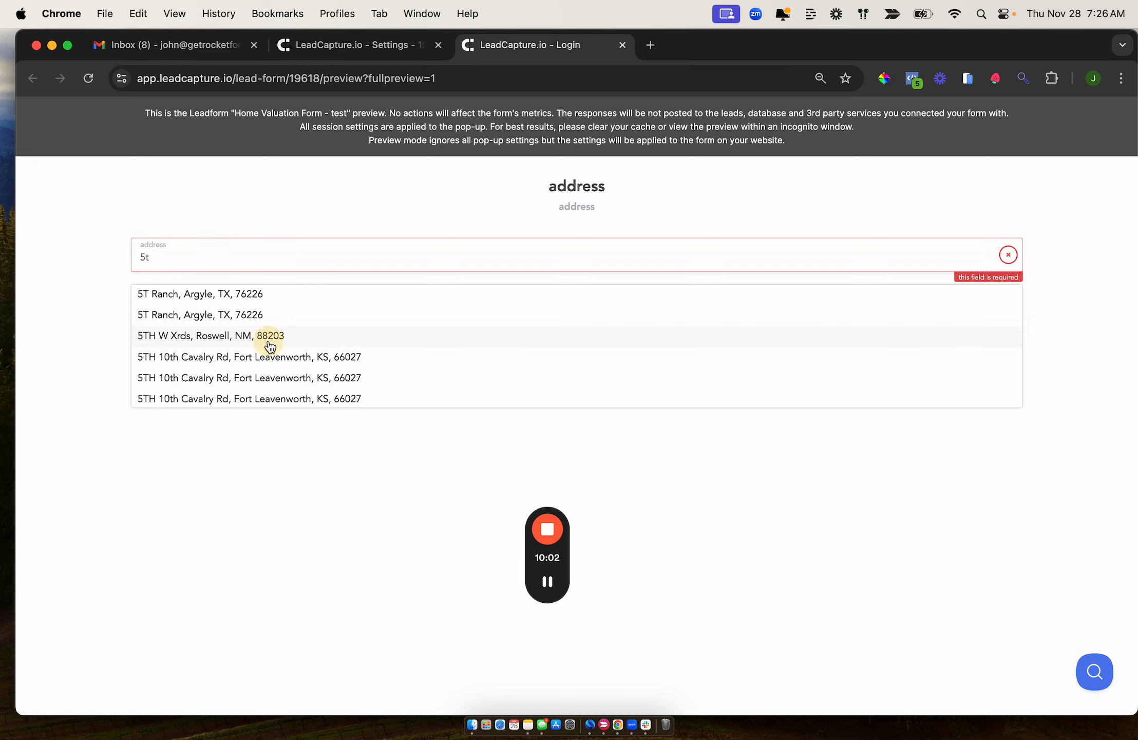
{"action": "left_click", "coordinate": [241, 331]}
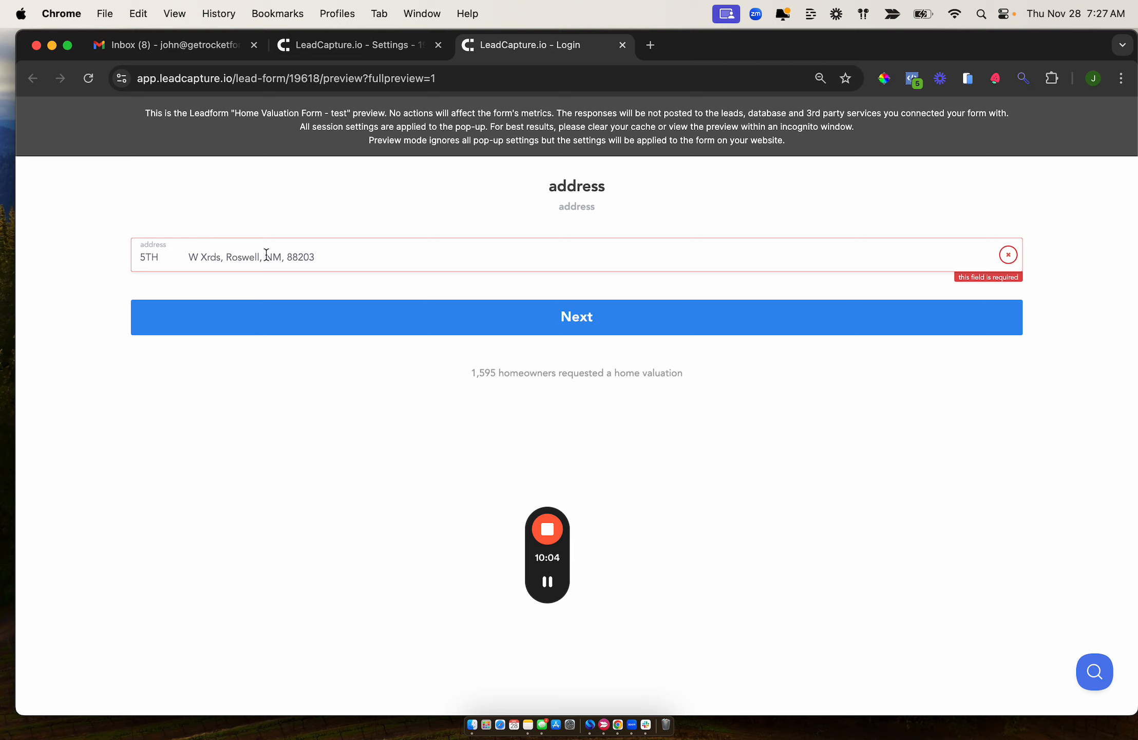
- Return to the form editor, open the address new step, and open its address form field for editing
{"action": "left_click", "coordinate": [335, 50]}
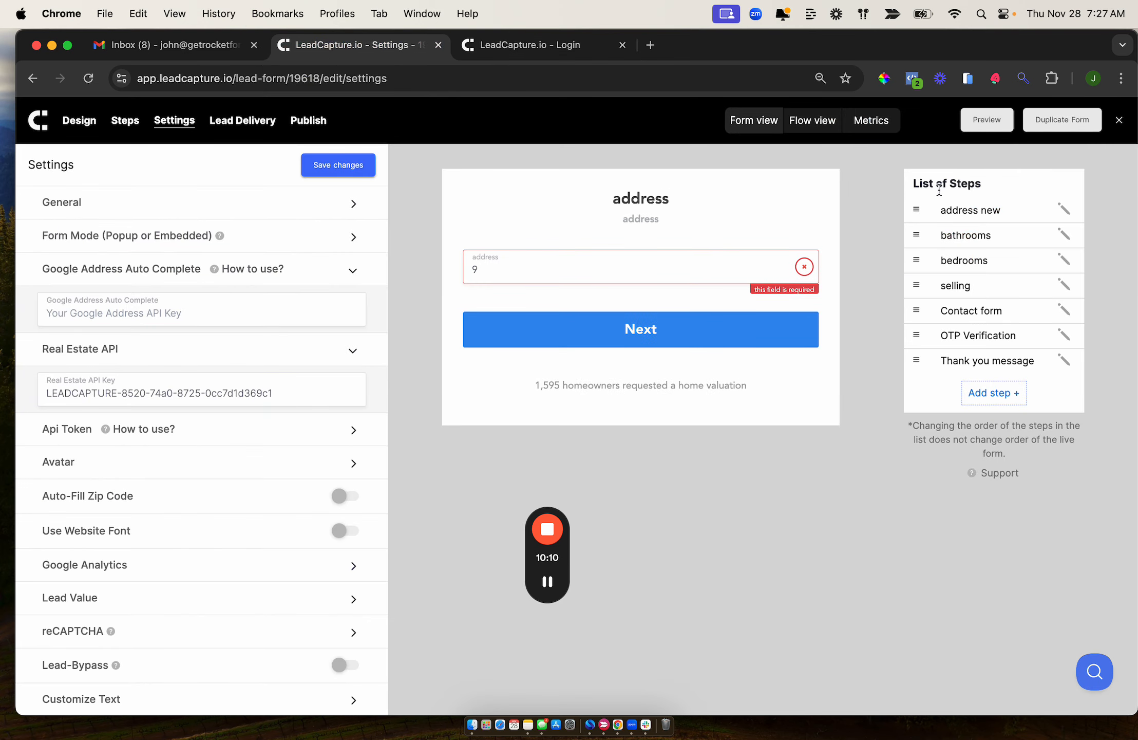
{"action": "left_click", "coordinate": [961, 211]}
{"action": "scroll", "coordinate": [371, 295], "scroll_direction": "down", "scroll_amount": 5}
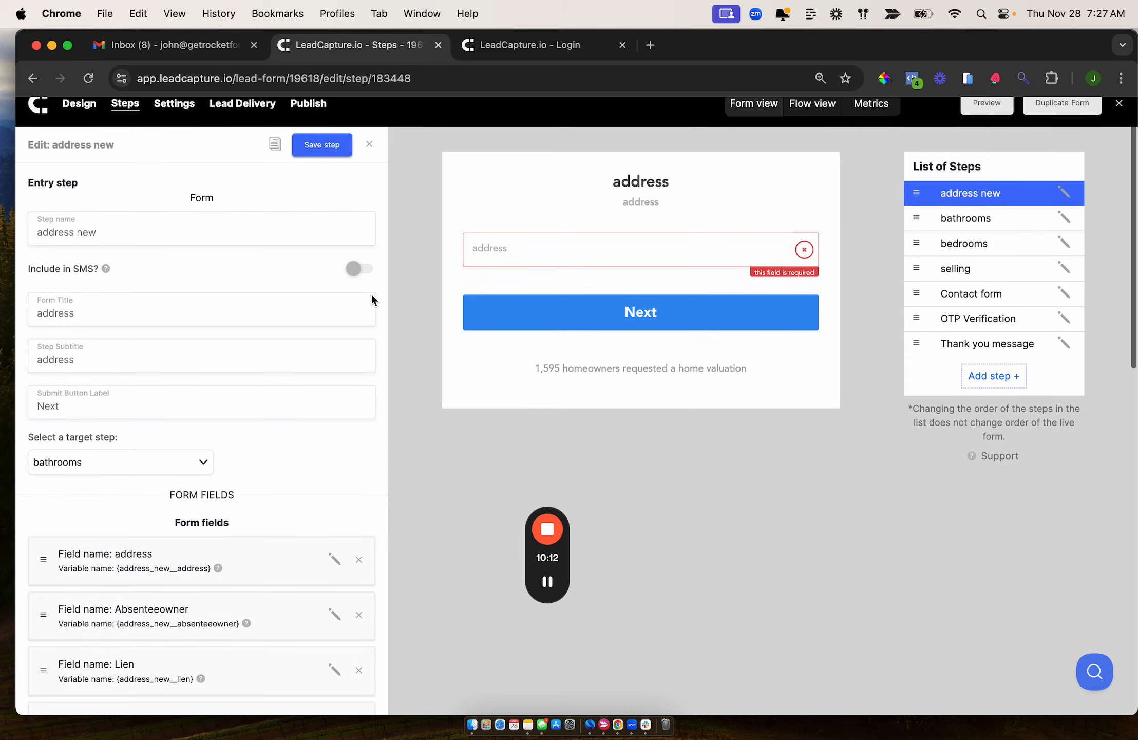
{"action": "scroll", "coordinate": [372, 298], "scroll_direction": "down", "scroll_amount": 2}
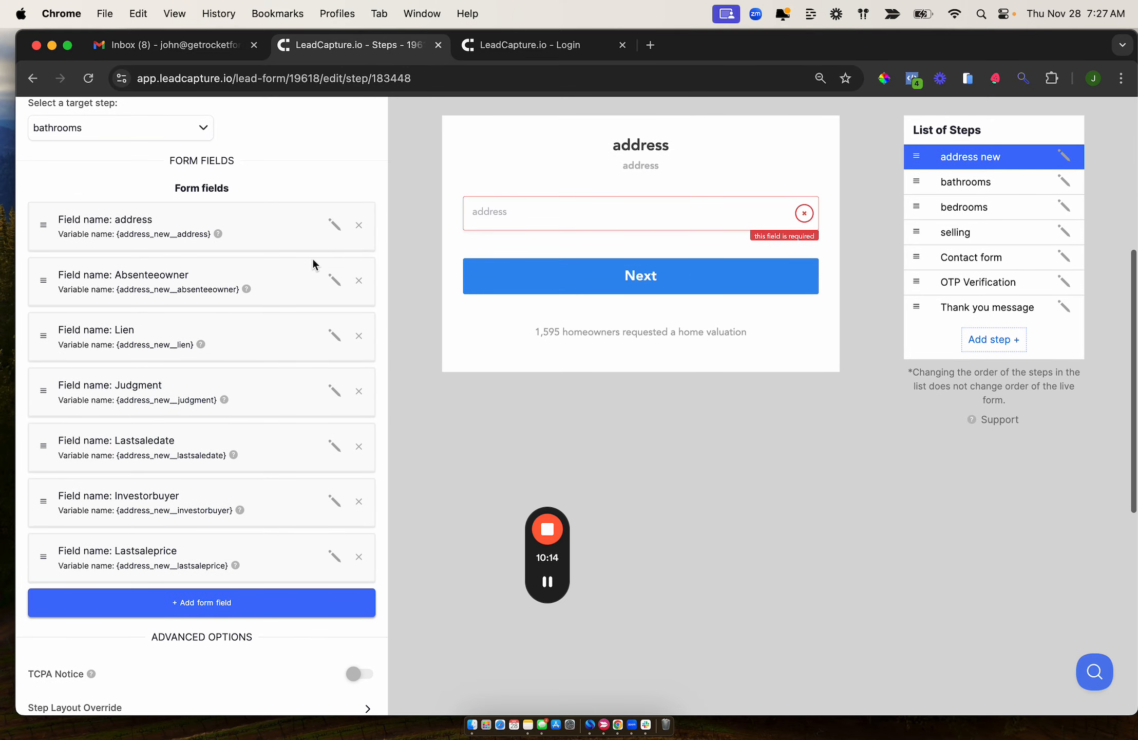
{"action": "left_click", "coordinate": [334, 226]}
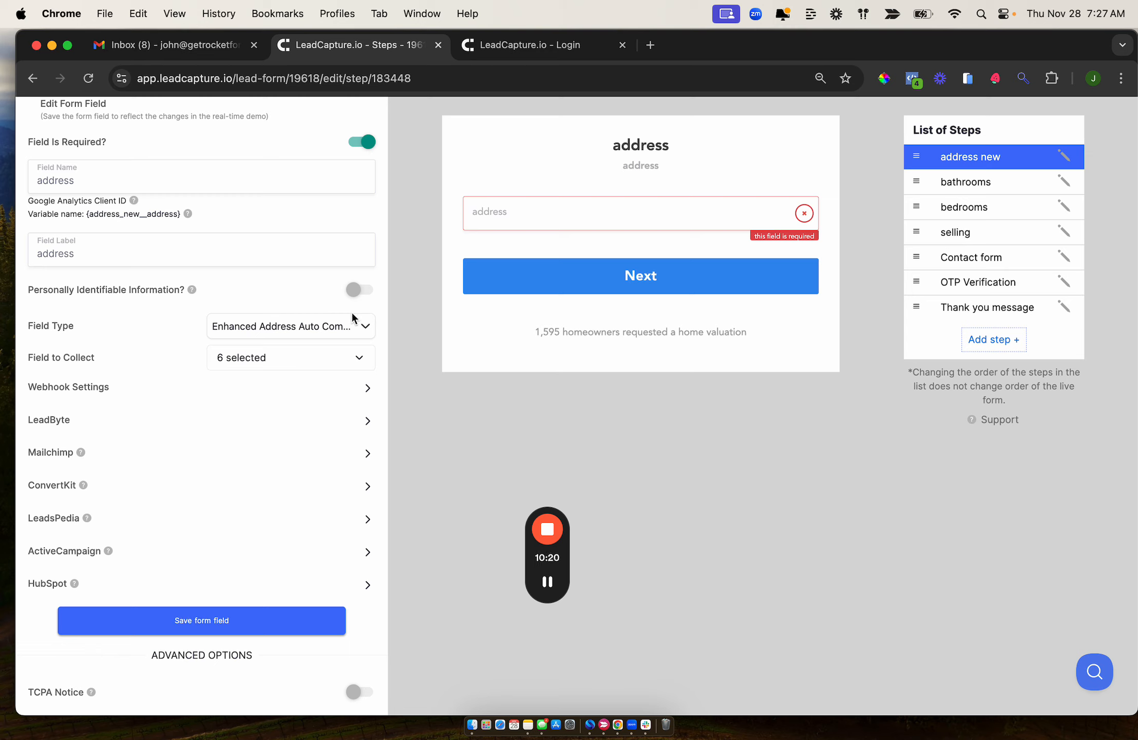
- Examine the property data options available under Field to Collect for the address field, from Absentee Owner to the end of the list
{"action": "left_click", "coordinate": [294, 354]}
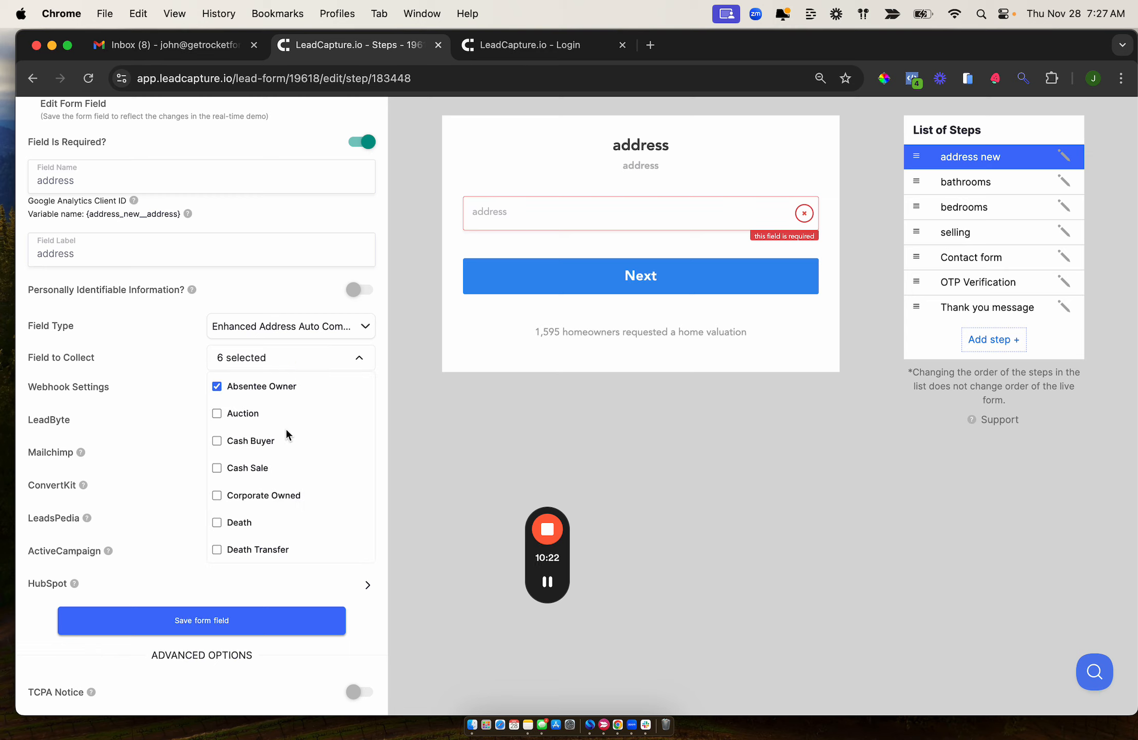
{"action": "scroll", "coordinate": [287, 434], "scroll_direction": "down", "scroll_amount": 4}
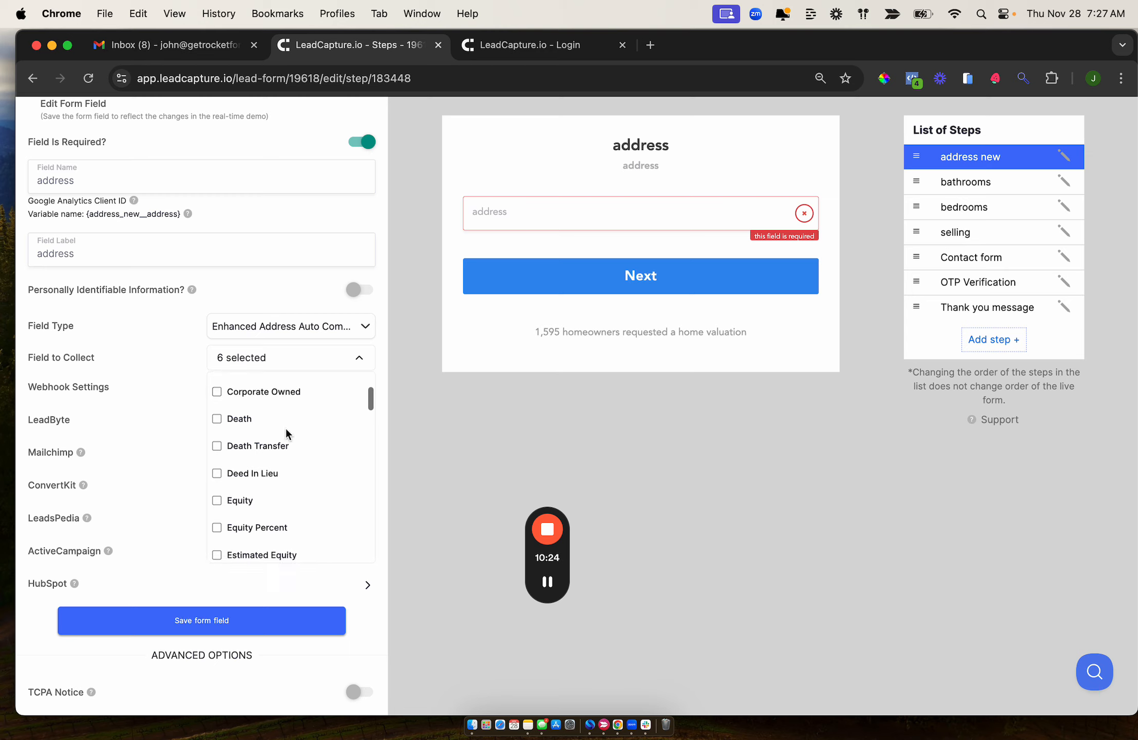
{"action": "scroll", "coordinate": [287, 435], "scroll_direction": "down", "scroll_amount": 4}
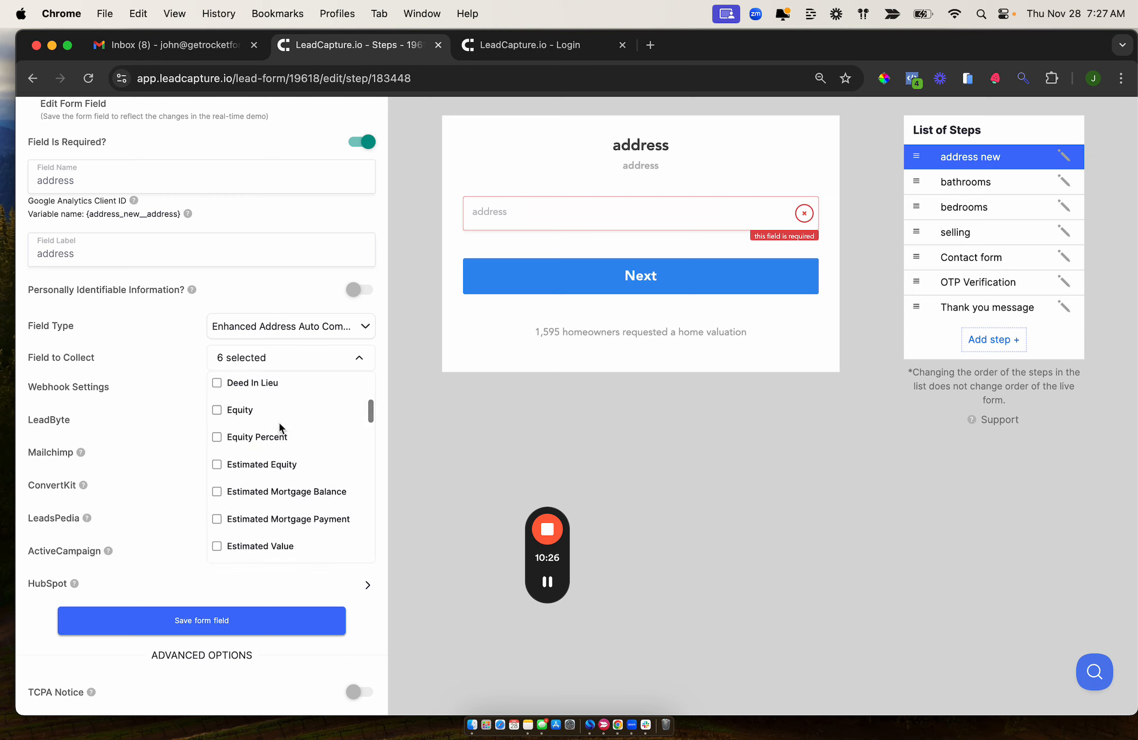
{"action": "scroll", "coordinate": [280, 422], "scroll_direction": "down", "scroll_amount": 3}
{"action": "scroll", "coordinate": [279, 428], "scroll_direction": "down", "scroll_amount": 3}
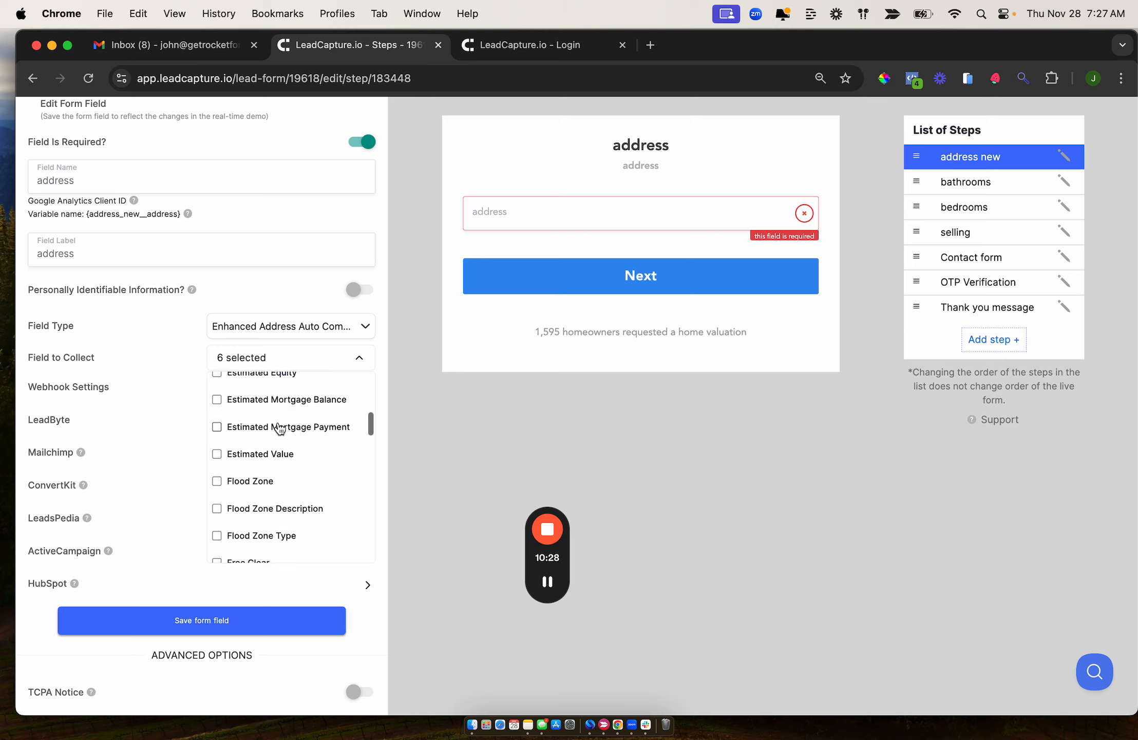
{"action": "scroll", "coordinate": [280, 428], "scroll_direction": "down", "scroll_amount": 10}
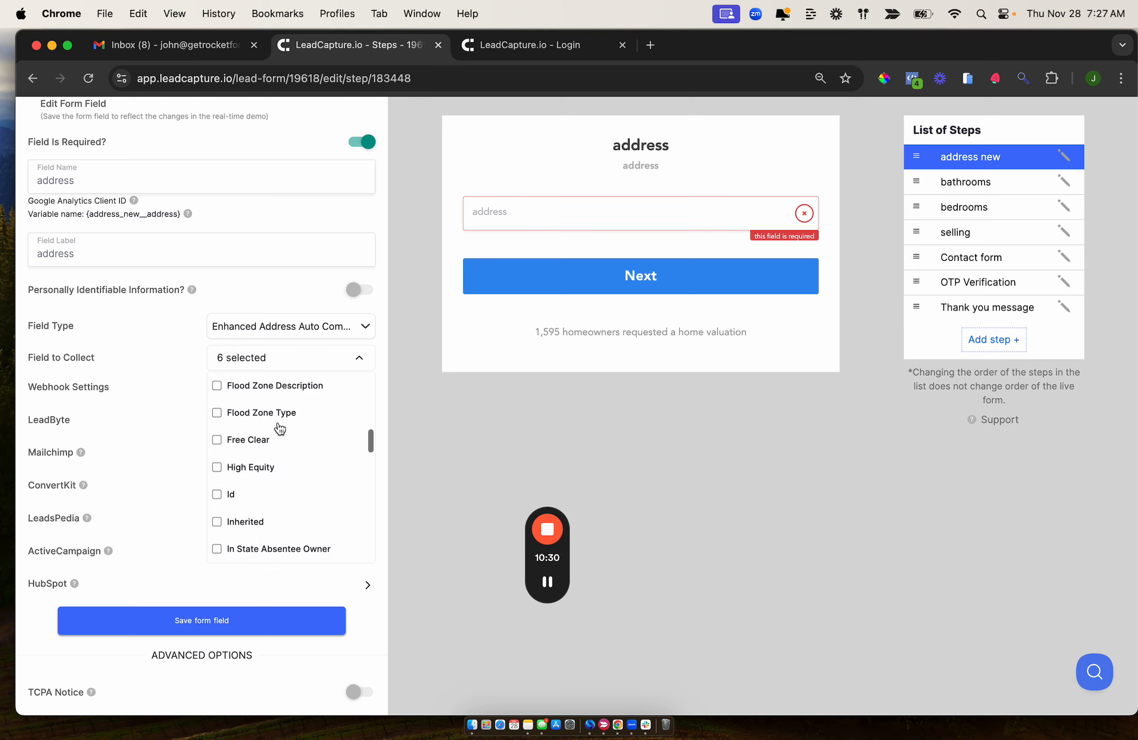
{"action": "scroll", "coordinate": [279, 428], "scroll_direction": "down", "scroll_amount": 2}
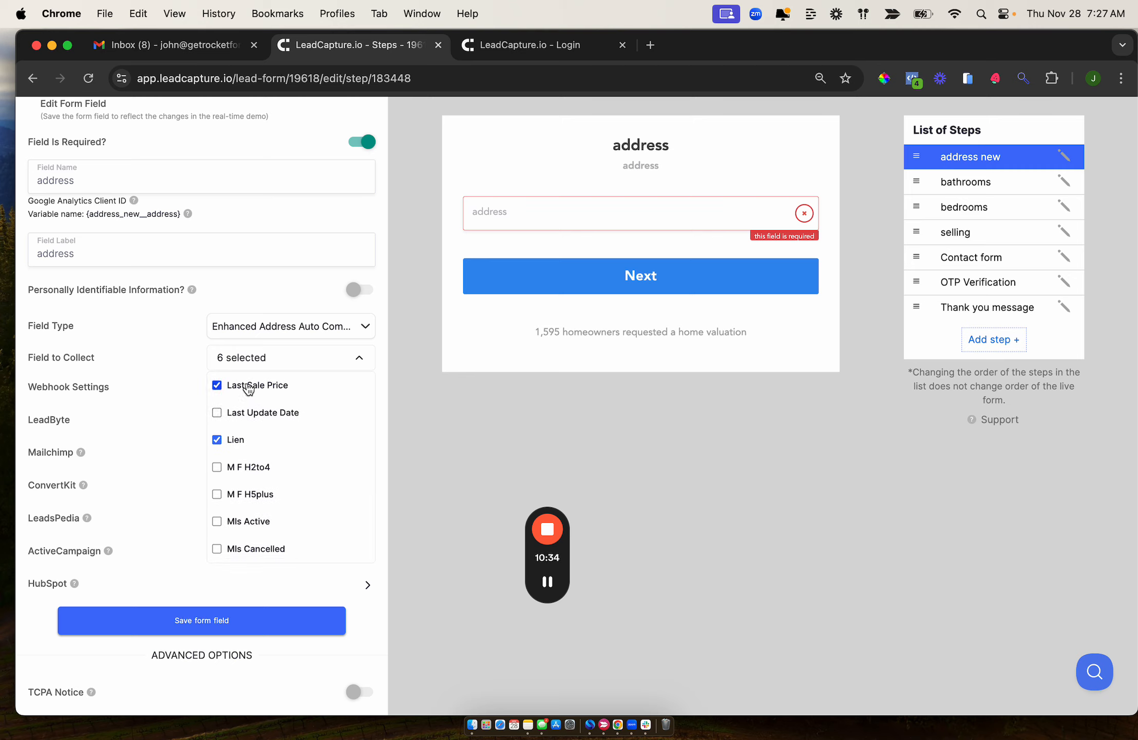
{"action": "scroll", "coordinate": [280, 506], "scroll_direction": "down", "scroll_amount": 3}
{"action": "scroll", "coordinate": [280, 506], "scroll_direction": "down", "scroll_amount": 12}
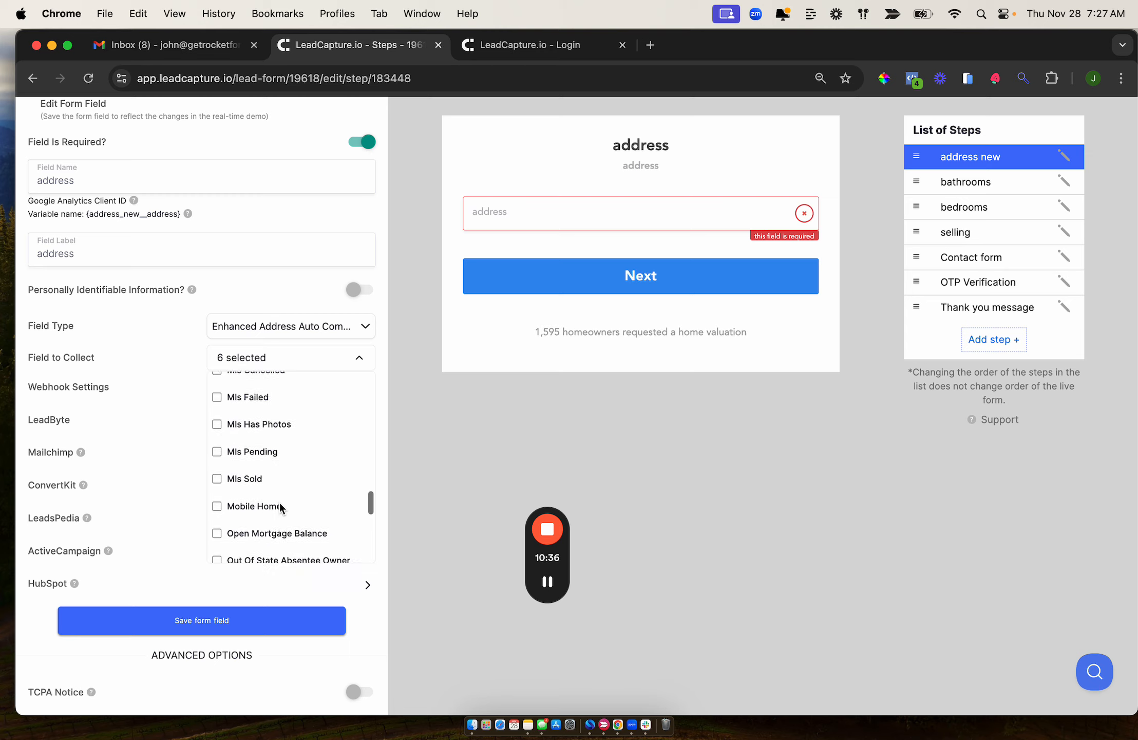
{"action": "scroll", "coordinate": [280, 500], "scroll_direction": "down", "scroll_amount": 2}
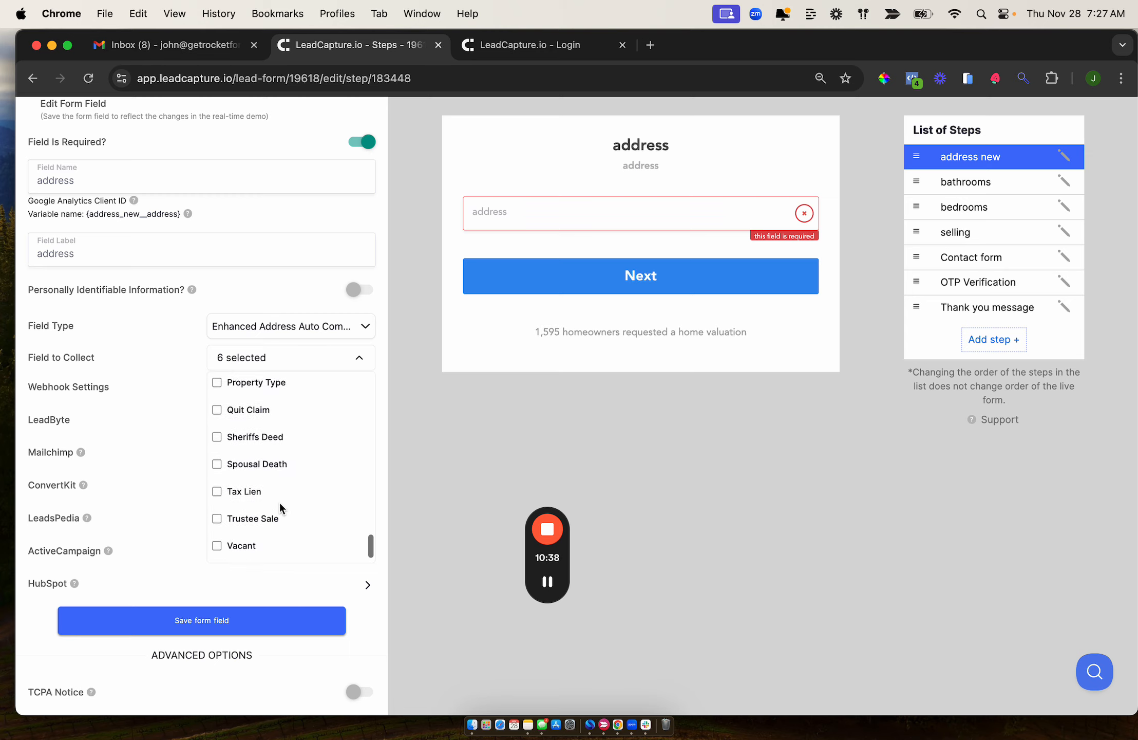
{"action": "scroll", "coordinate": [280, 501], "scroll_direction": "up", "scroll_amount": 20}
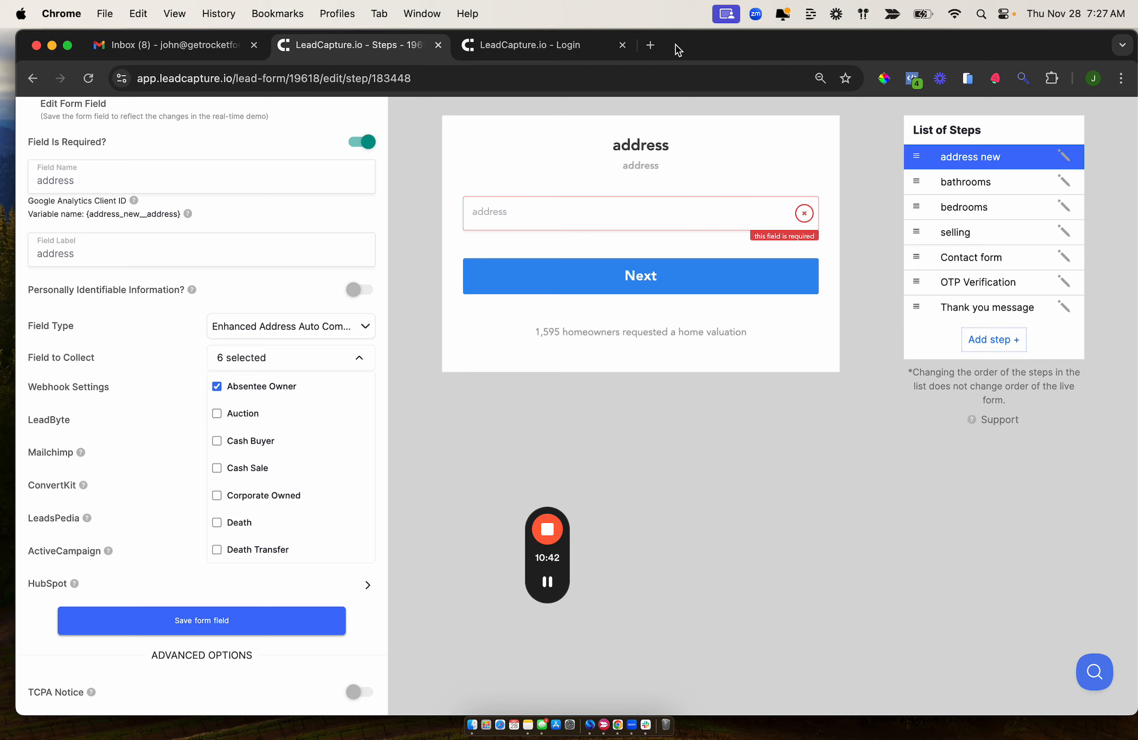
- Open realestateapi.com in a new browser tab and look through its homepage down to the footer
{"action": "left_click", "coordinate": [657, 46]}
{"action": "type", "text": "real"}
{"action": "key", "text": "Return"}
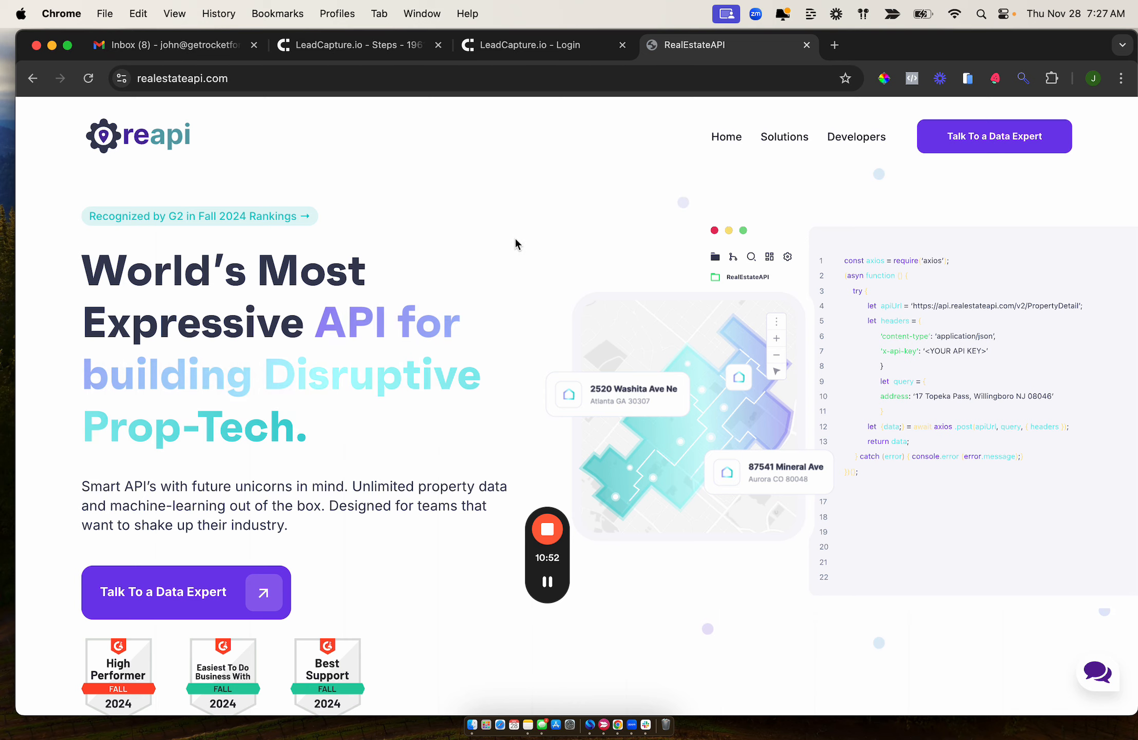
{"action": "scroll", "coordinate": [497, 242], "scroll_direction": "down", "scroll_amount": 8}
{"action": "scroll", "coordinate": [498, 240], "scroll_direction": "down", "scroll_amount": 20}
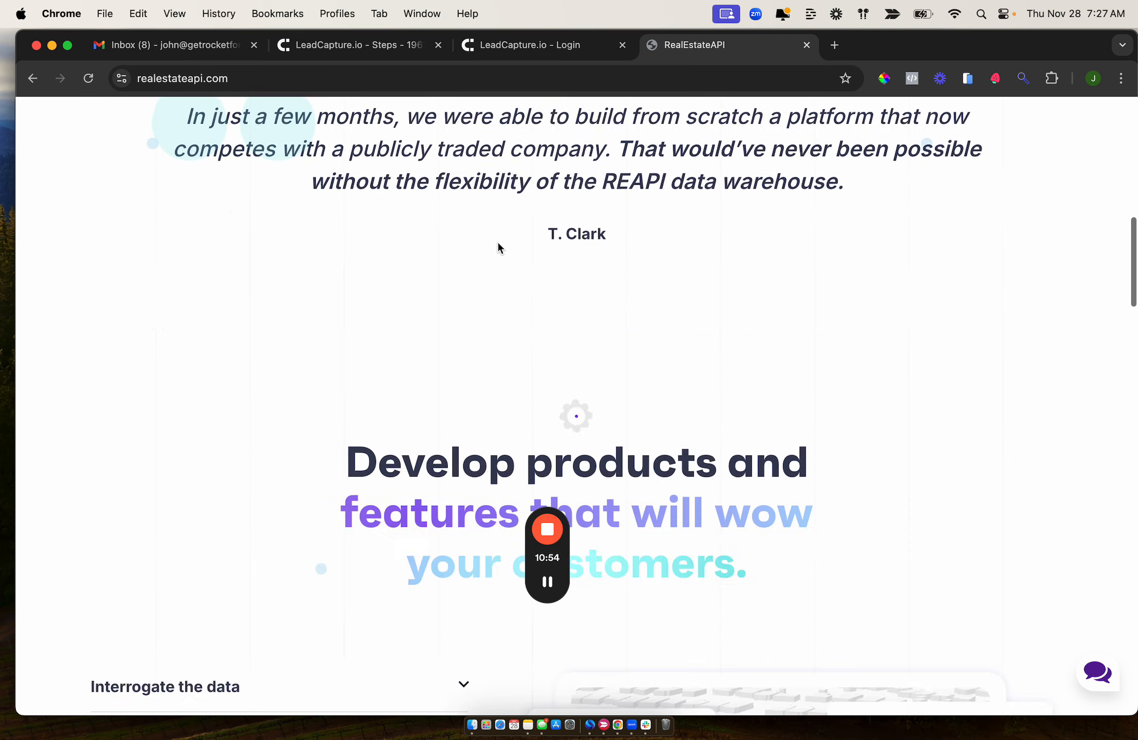
{"action": "scroll", "coordinate": [497, 241], "scroll_direction": "down", "scroll_amount": 20}
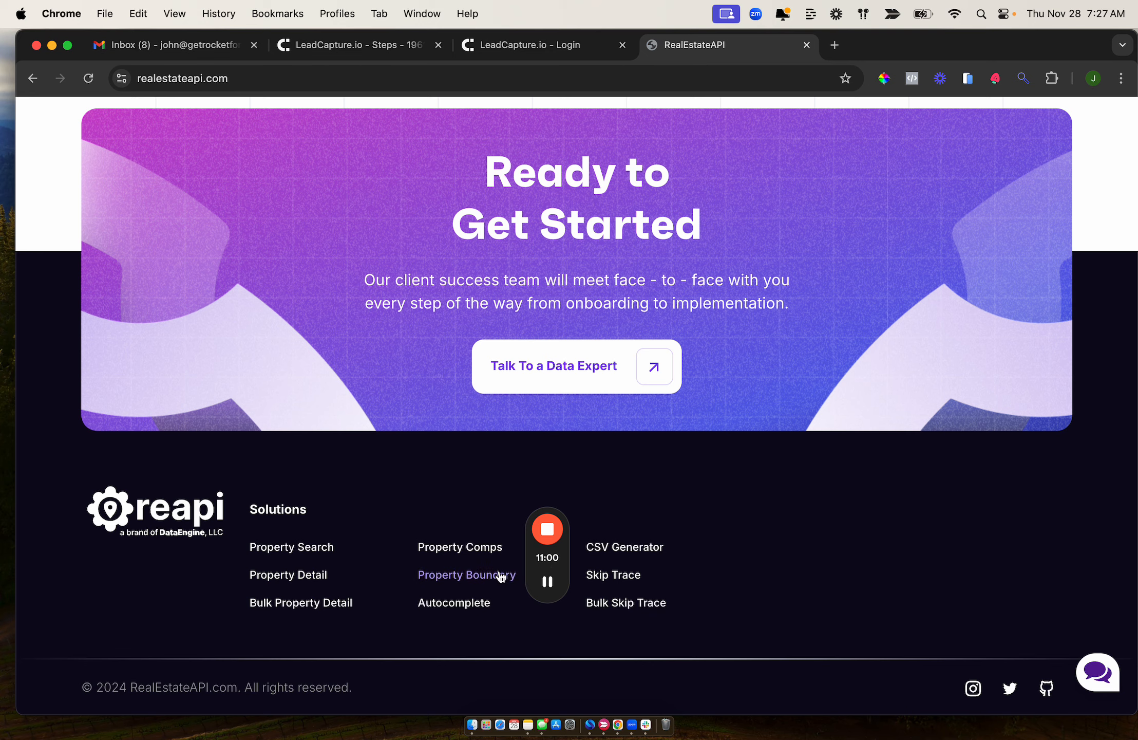
- Examine the Property Detail API reference in the developer documentation, including its body parameters, headers and responses
{"action": "mouse_move", "coordinate": [548, 583]}
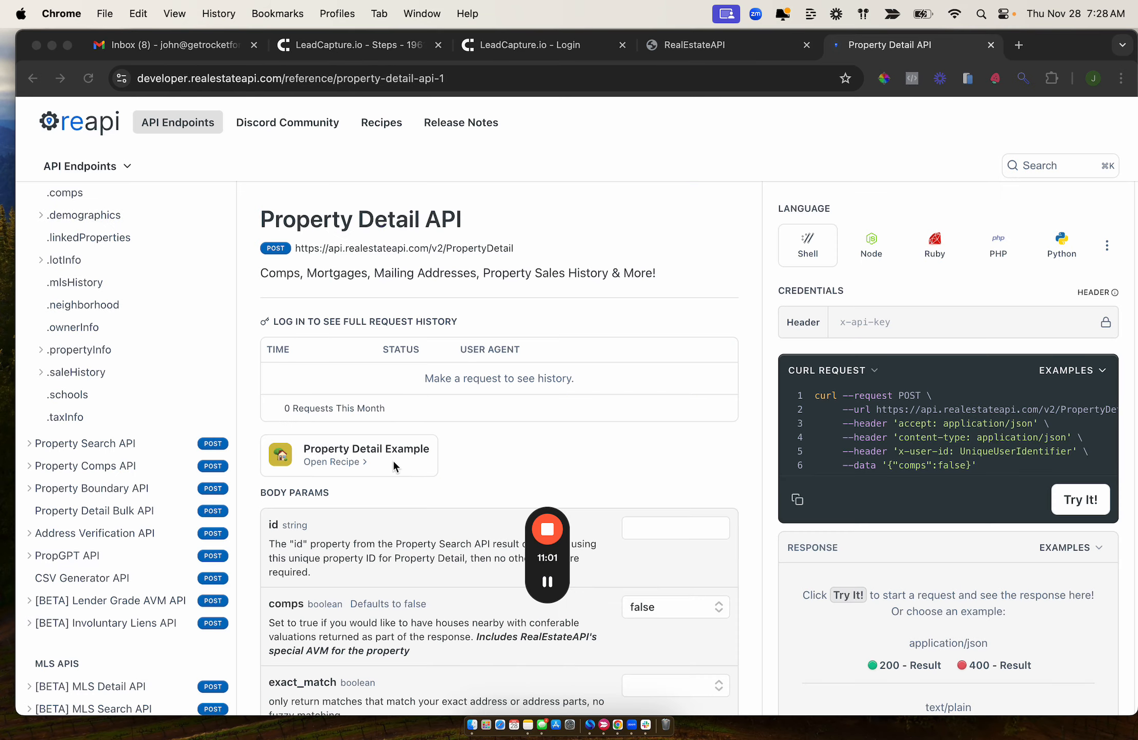
{"action": "scroll", "coordinate": [392, 459], "scroll_direction": "down", "scroll_amount": 3}
{"action": "scroll", "coordinate": [393, 461], "scroll_direction": "down", "scroll_amount": 5}
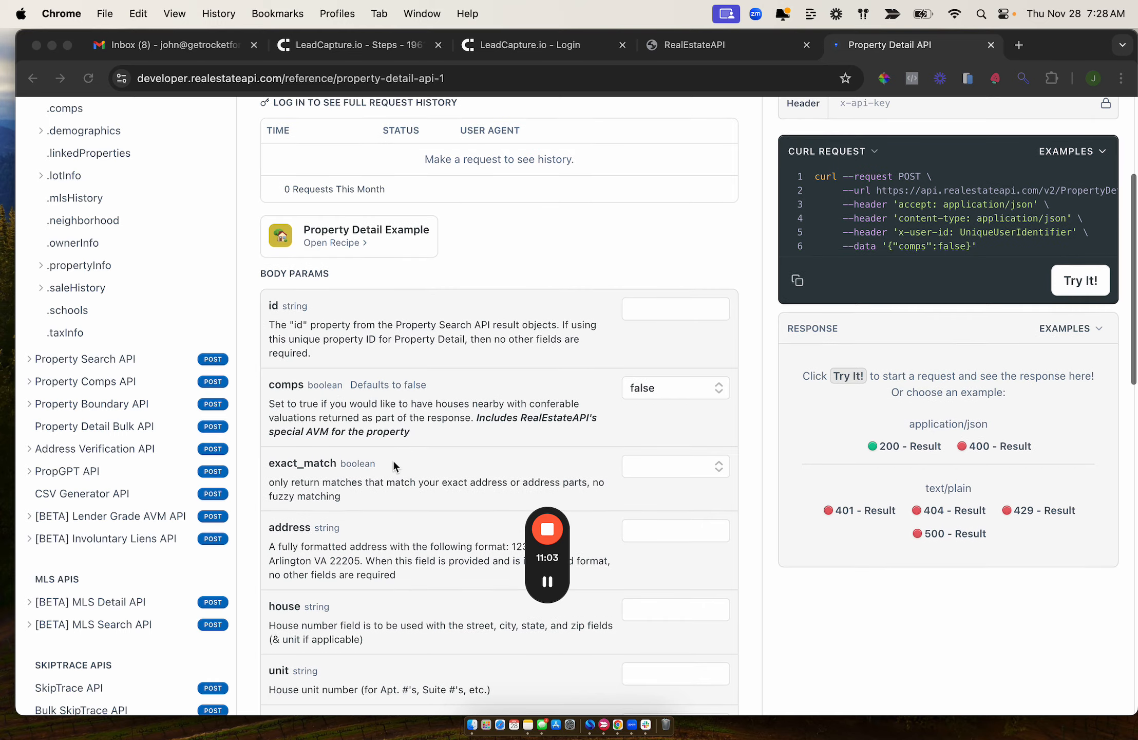
{"action": "scroll", "coordinate": [393, 461], "scroll_direction": "down", "scroll_amount": 1}
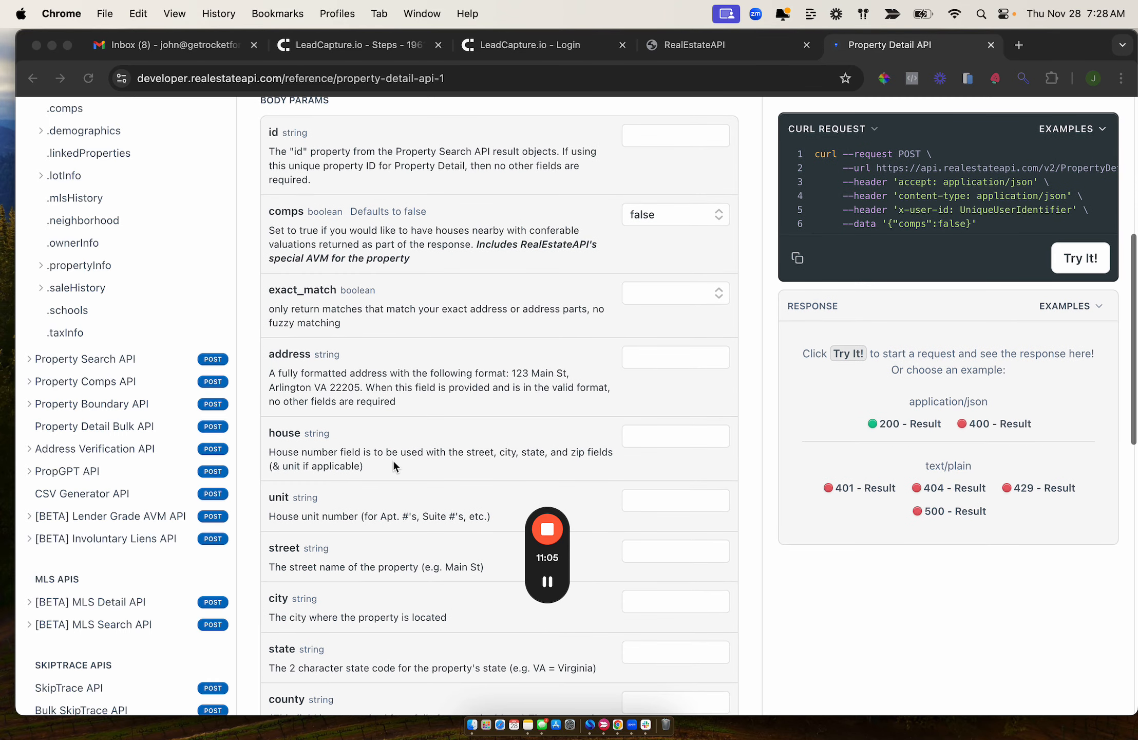
{"action": "scroll", "coordinate": [393, 461], "scroll_direction": "down", "scroll_amount": 1}
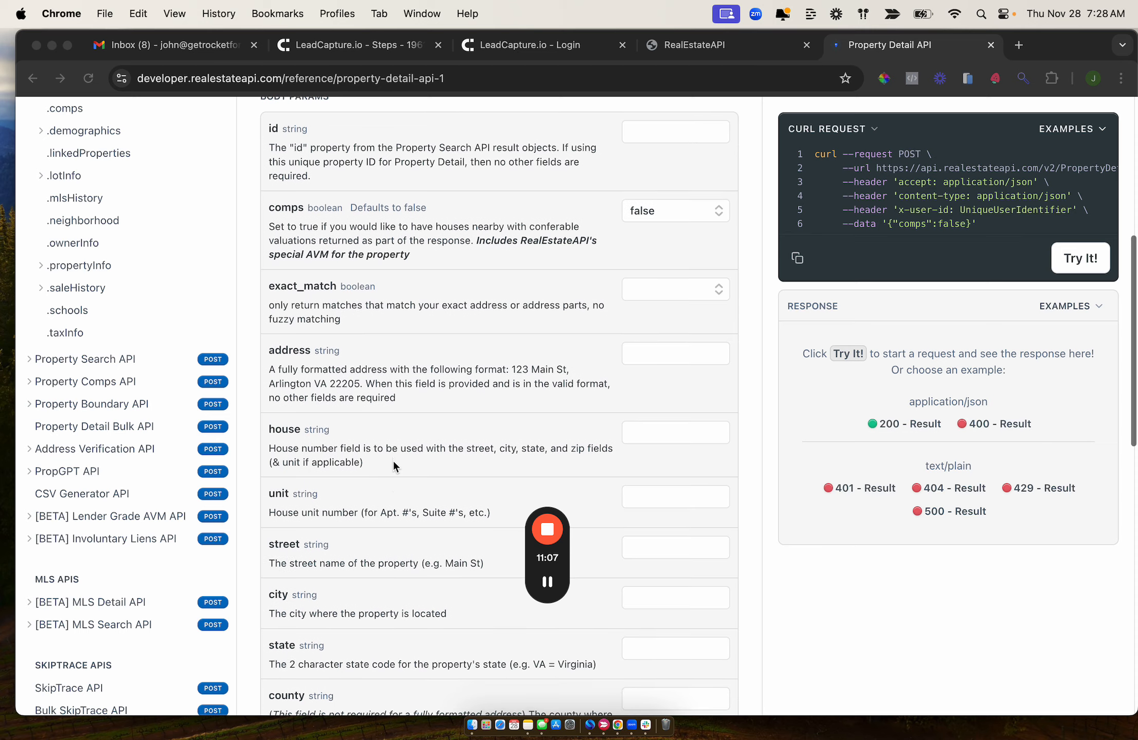
{"action": "scroll", "coordinate": [393, 461], "scroll_direction": "up", "scroll_amount": 10}
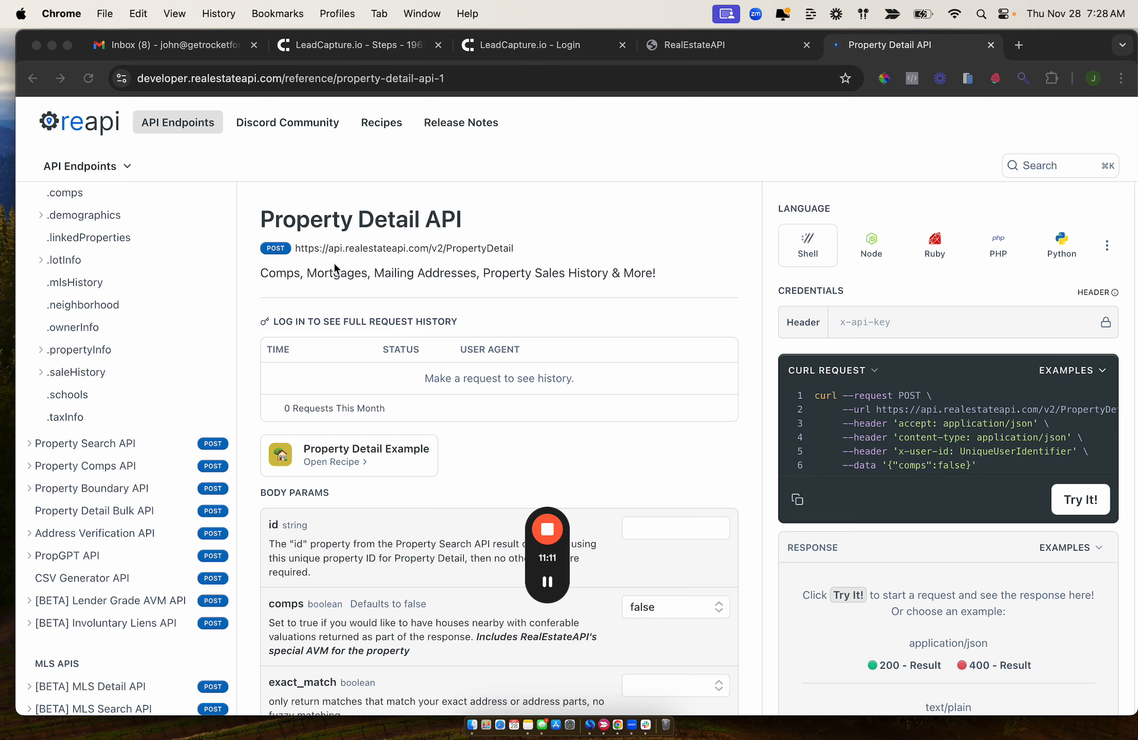
{"action": "scroll", "coordinate": [355, 360], "scroll_direction": "down", "scroll_amount": 5}
{"action": "scroll", "coordinate": [355, 357], "scroll_direction": "down", "scroll_amount": 20}
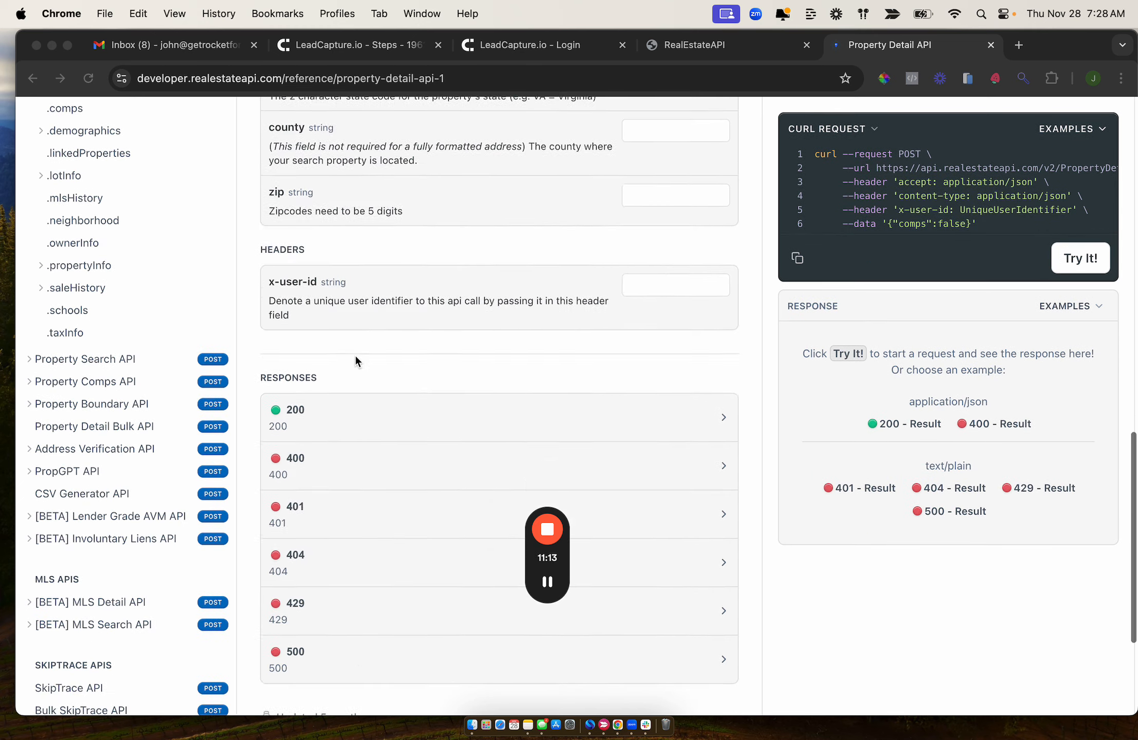
{"action": "scroll", "coordinate": [126, 331], "scroll_direction": "up", "scroll_amount": 10}
{"action": "scroll", "coordinate": [126, 329], "scroll_direction": "down", "scroll_amount": 3}
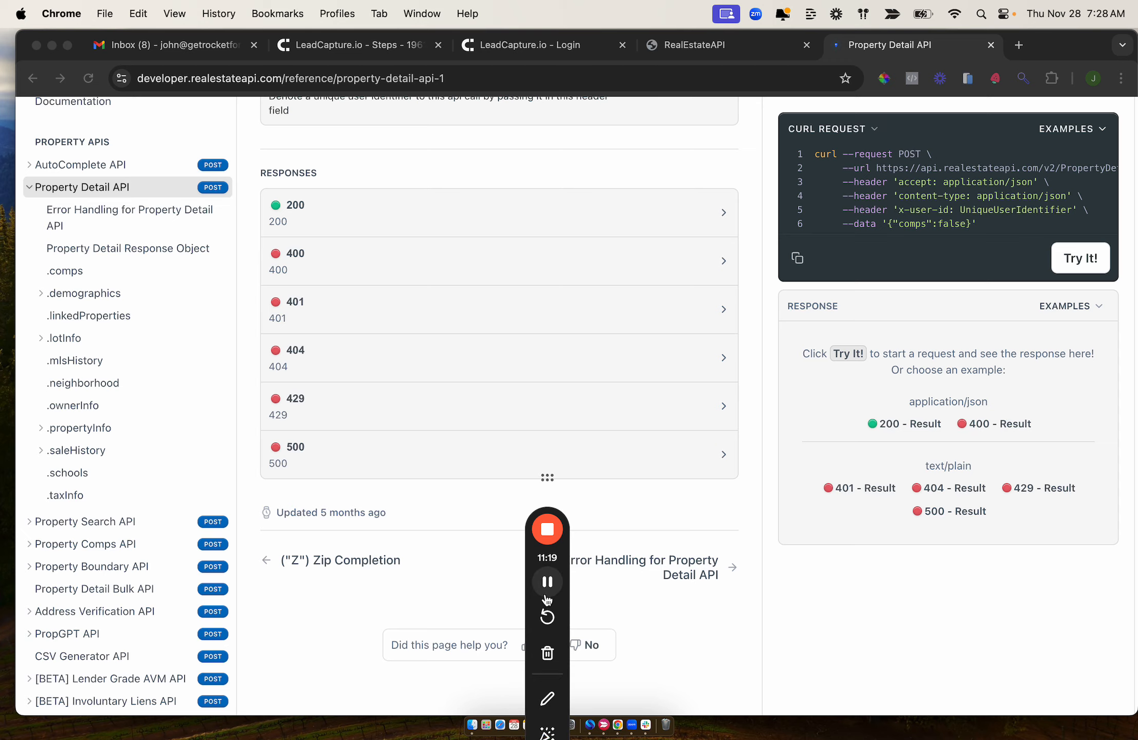
- Open the Property Detail Response Object page and review the root level, mortgage, demographics, foreclosure and last sale fields
{"action": "scroll", "coordinate": [424, 515], "scroll_direction": "up", "scroll_amount": 2}
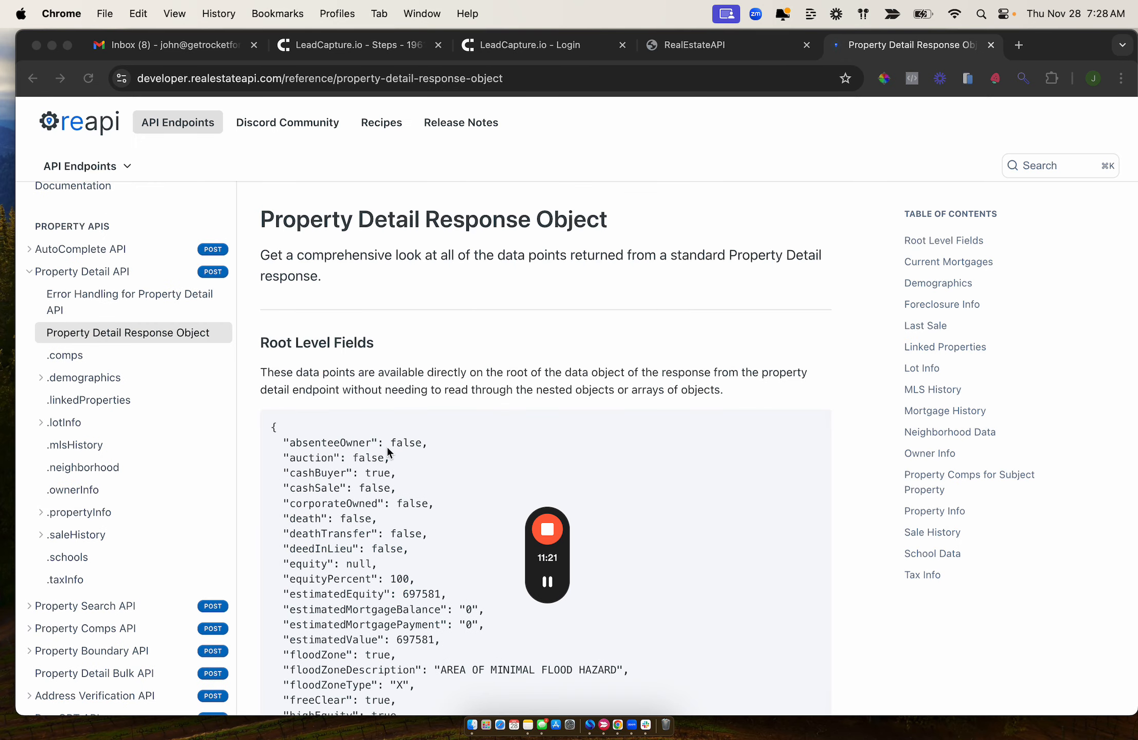
{"action": "scroll", "coordinate": [387, 447], "scroll_direction": "down", "scroll_amount": 5}
{"action": "scroll", "coordinate": [387, 446], "scroll_direction": "down", "scroll_amount": 2}
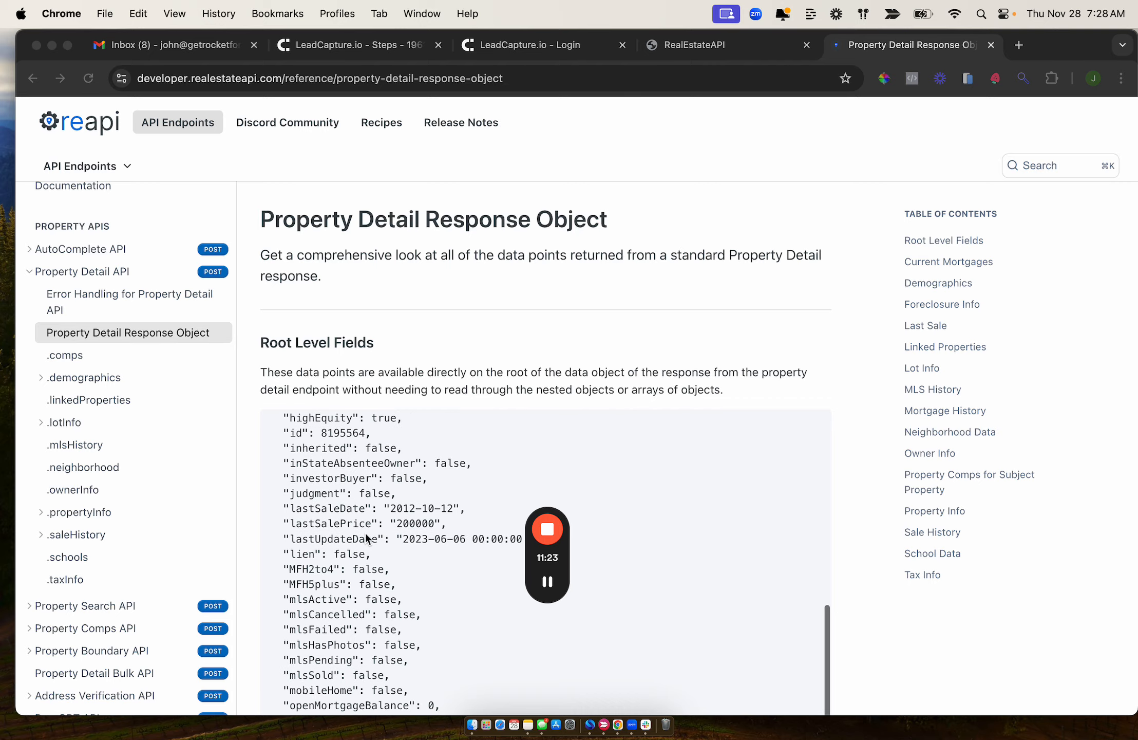
{"action": "scroll", "coordinate": [366, 533], "scroll_direction": "down", "scroll_amount": 8}
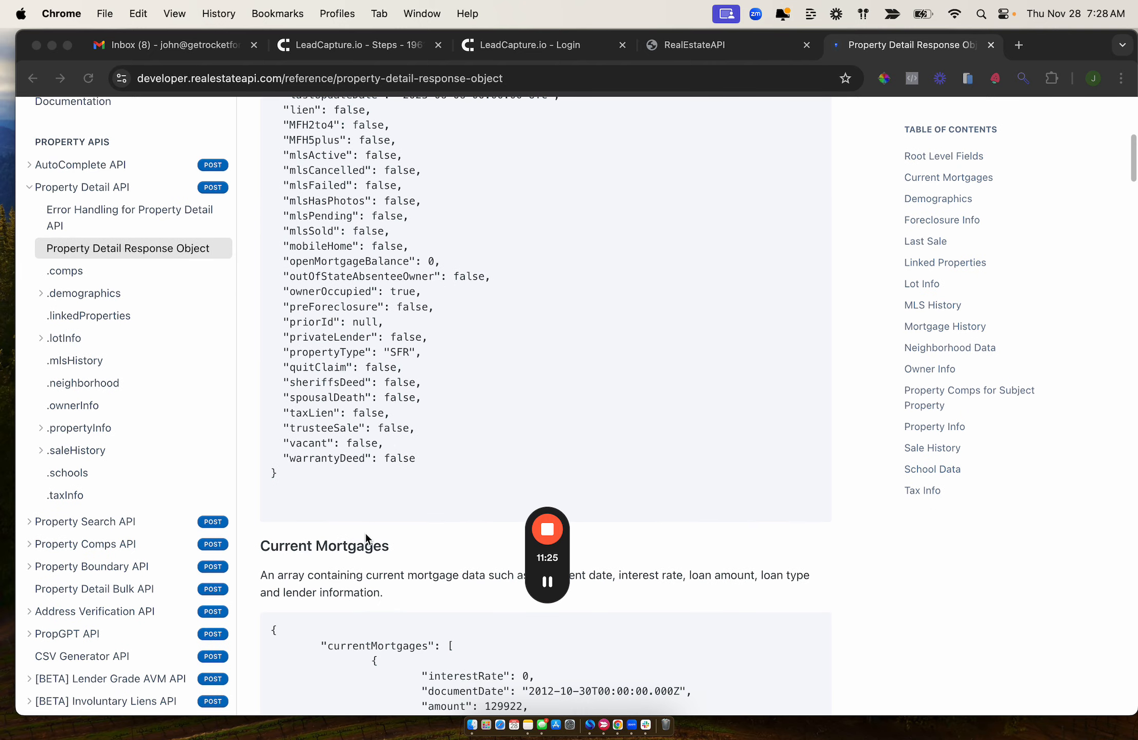
{"action": "scroll", "coordinate": [366, 532], "scroll_direction": "down", "scroll_amount": 6}
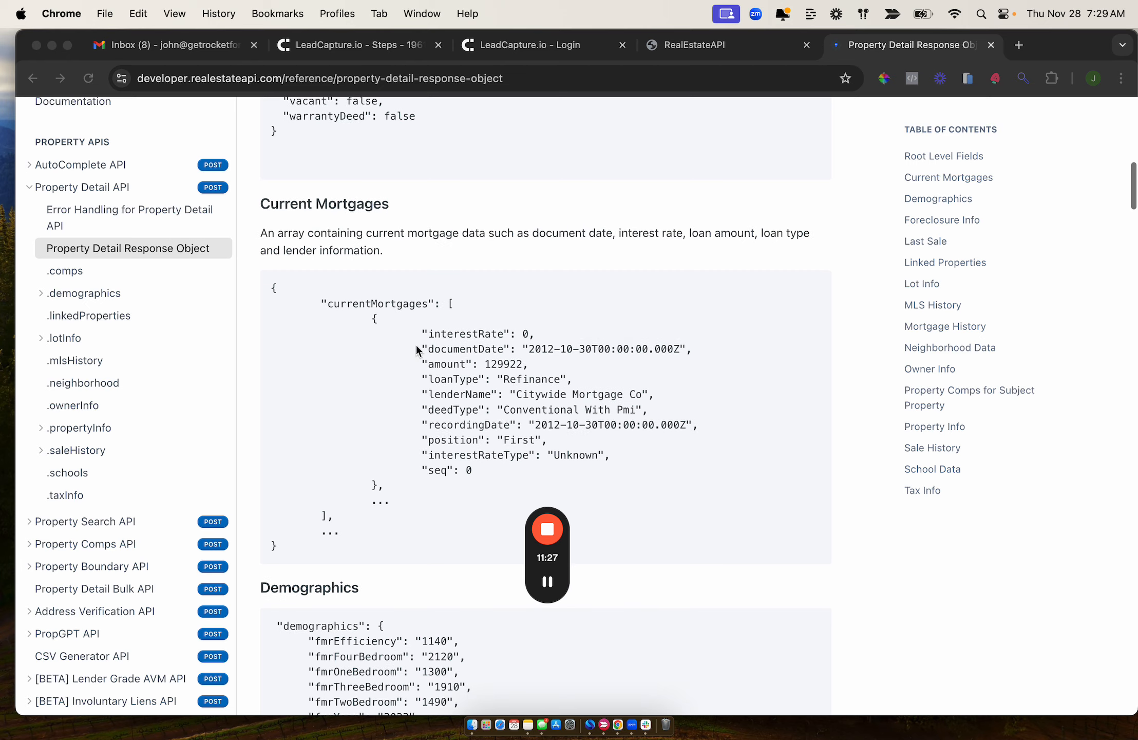
{"action": "scroll", "coordinate": [441, 428], "scroll_direction": "down", "scroll_amount": 6}
{"action": "scroll", "coordinate": [442, 431], "scroll_direction": "down", "scroll_amount": 15}
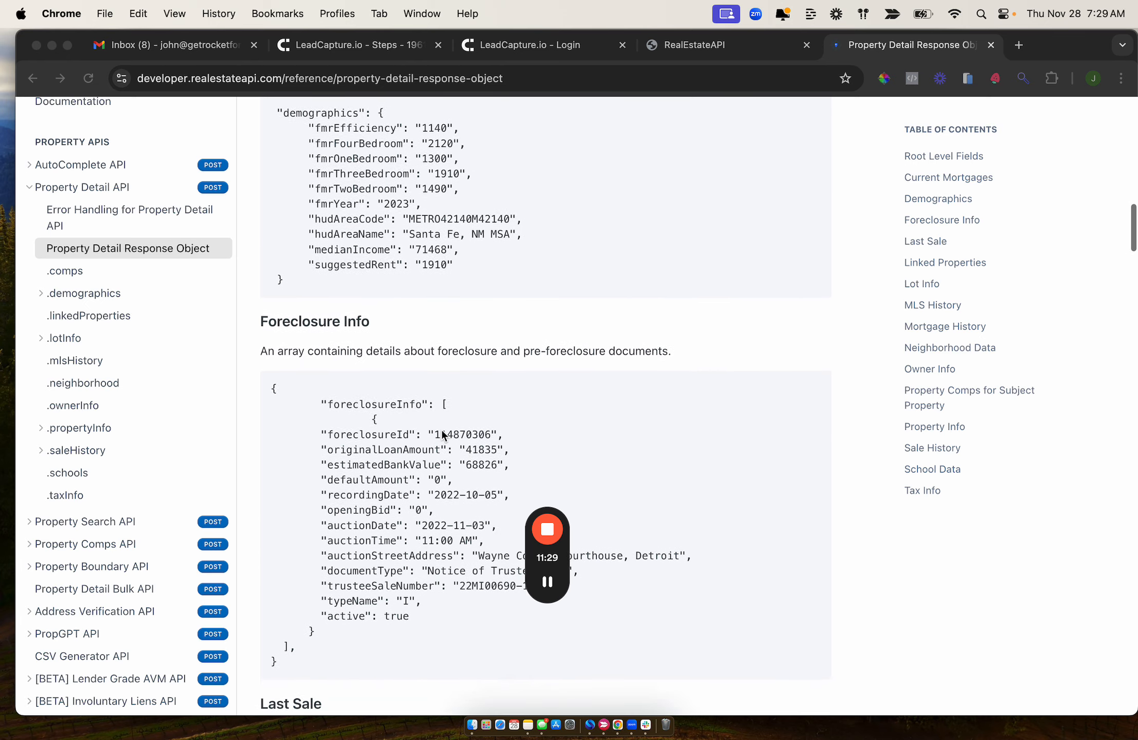
{"action": "scroll", "coordinate": [324, 302], "scroll_direction": "down", "scroll_amount": 7}
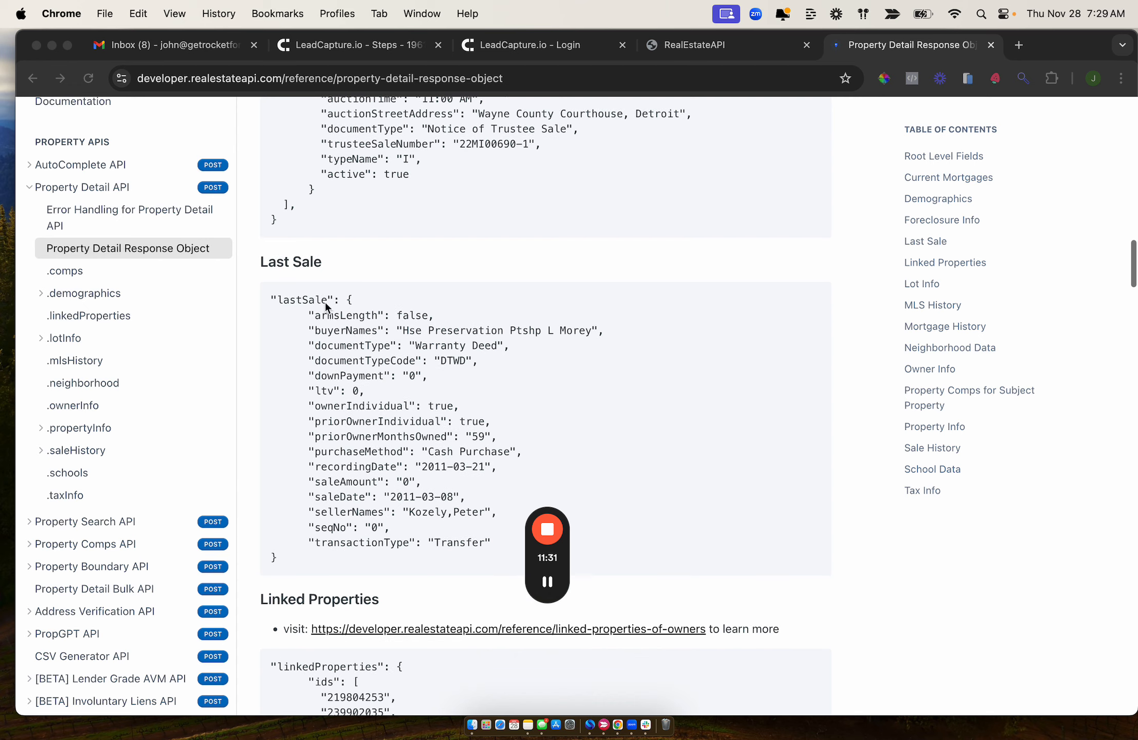
{"action": "scroll", "coordinate": [350, 474], "scroll_direction": "up", "scroll_amount": 20}
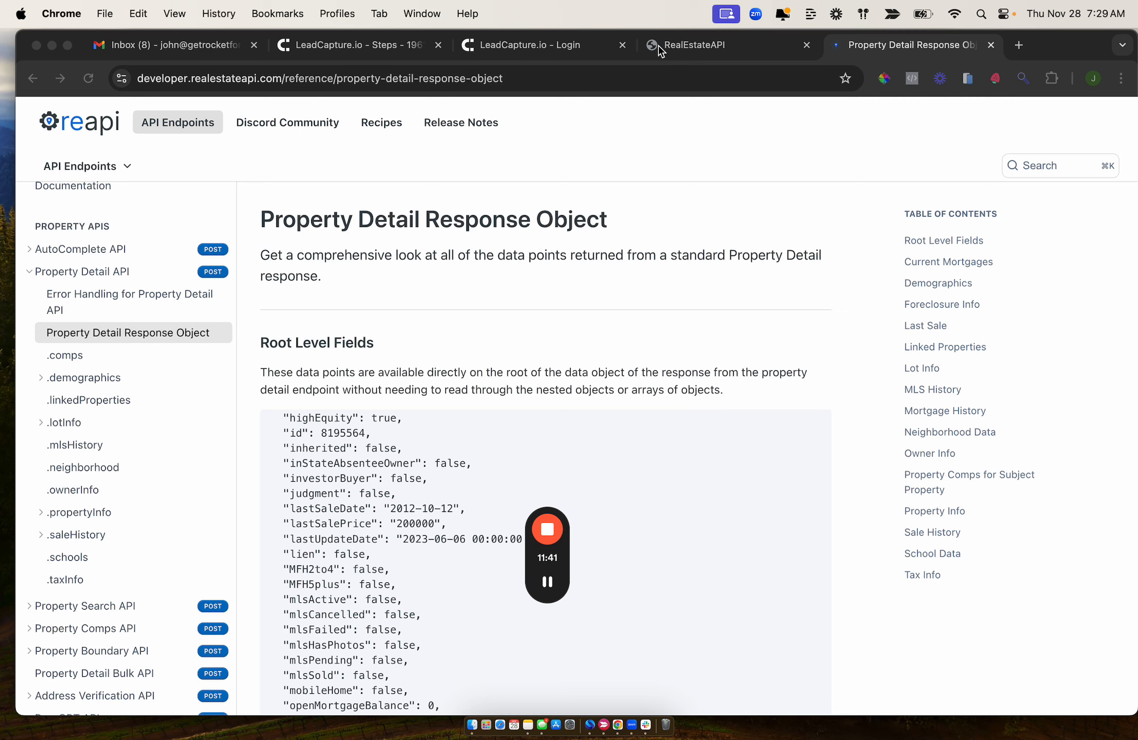
{"action": "scroll", "coordinate": [558, 375], "scroll_direction": "down", "scroll_amount": 10}
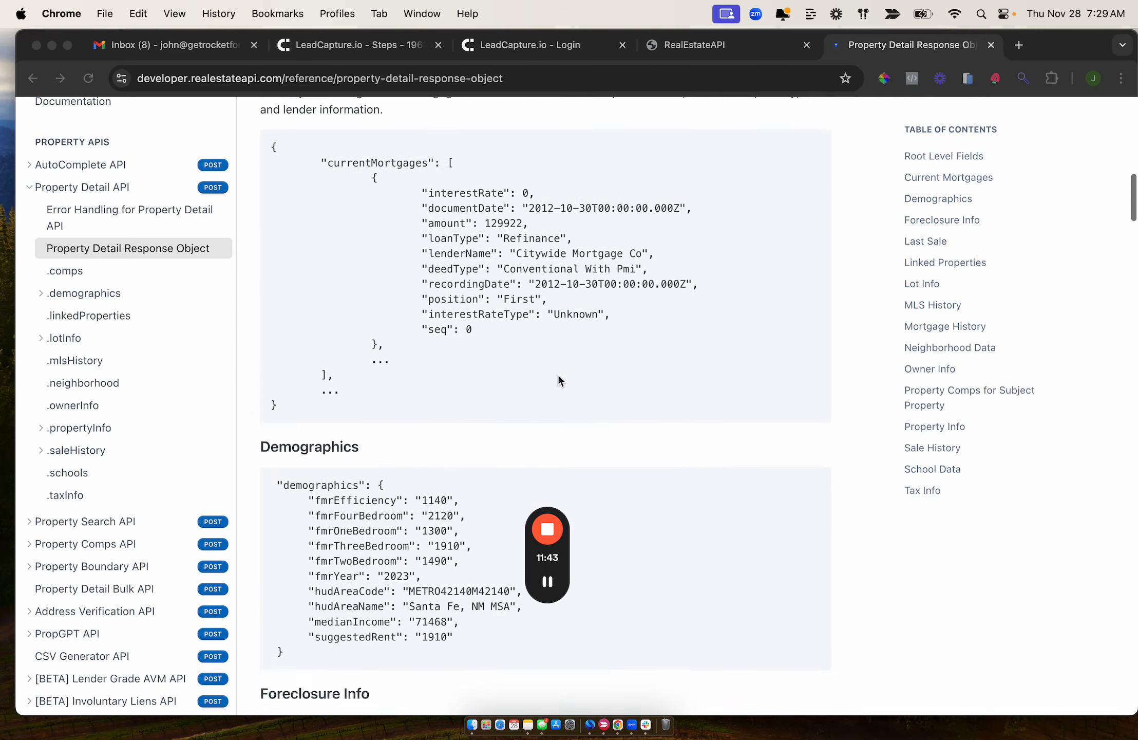
{"action": "scroll", "coordinate": [558, 372], "scroll_direction": "up", "scroll_amount": 15}
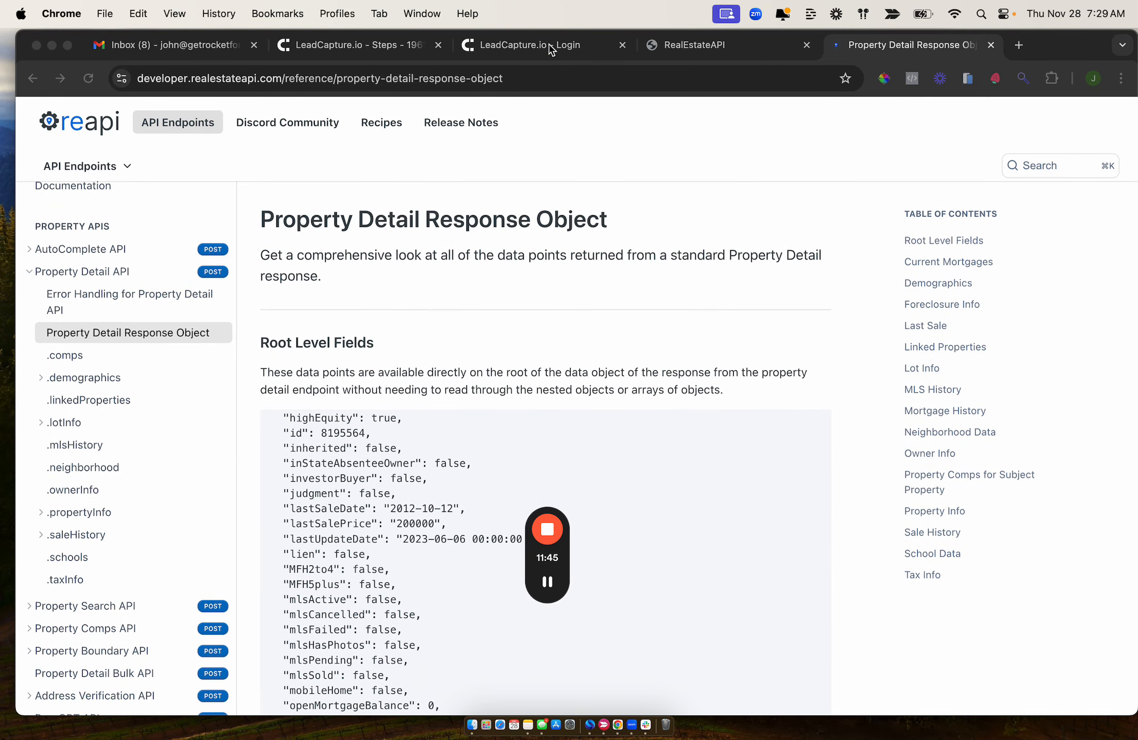
- Return to the form editor, review the property data form fields on the address new step, and open the OTP Verification and Thank you message steps
{"action": "left_click", "coordinate": [381, 47]}
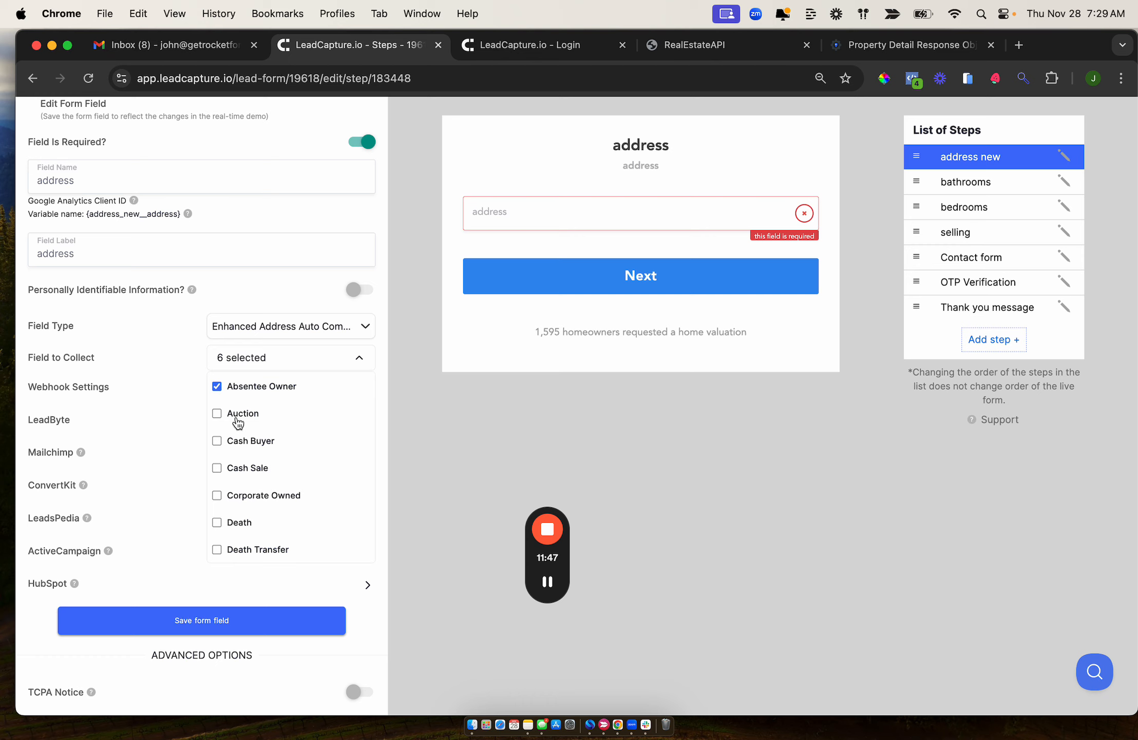
{"action": "left_click", "coordinate": [390, 230]}
{"action": "scroll", "coordinate": [399, 226], "scroll_direction": "up", "scroll_amount": 10}
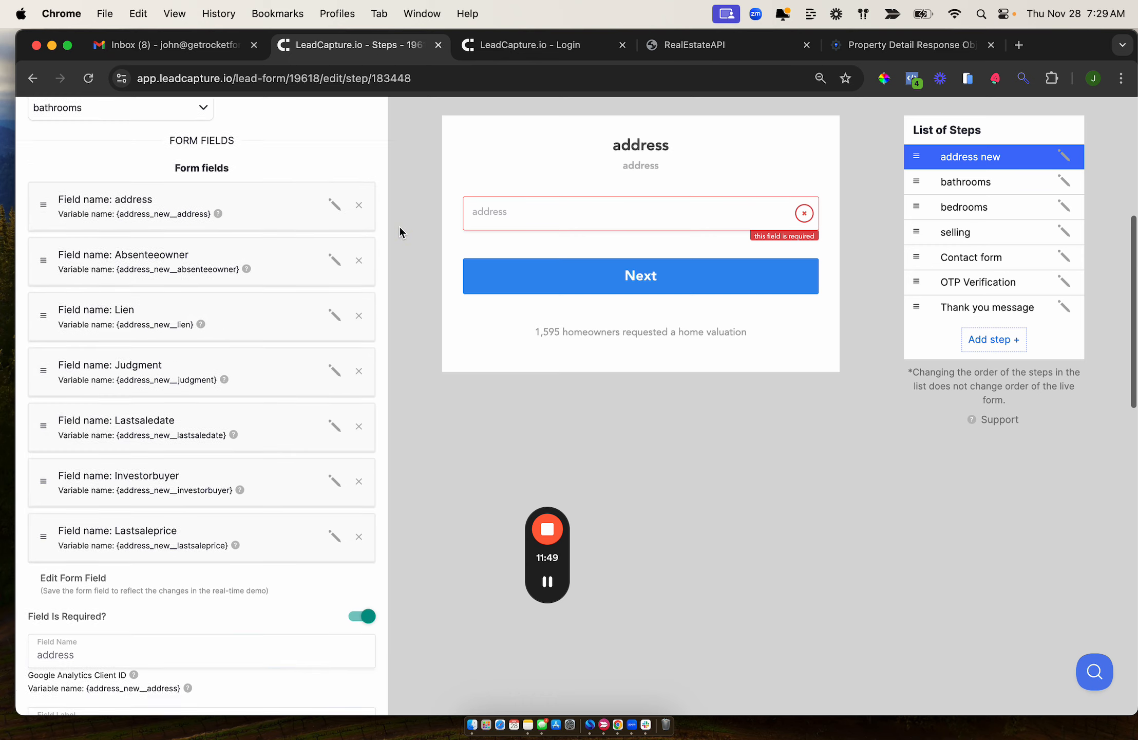
{"action": "left_click_drag", "start_coordinate": [115, 290], "coordinate": [239, 294]}
{"action": "left_click", "coordinate": [981, 285]}
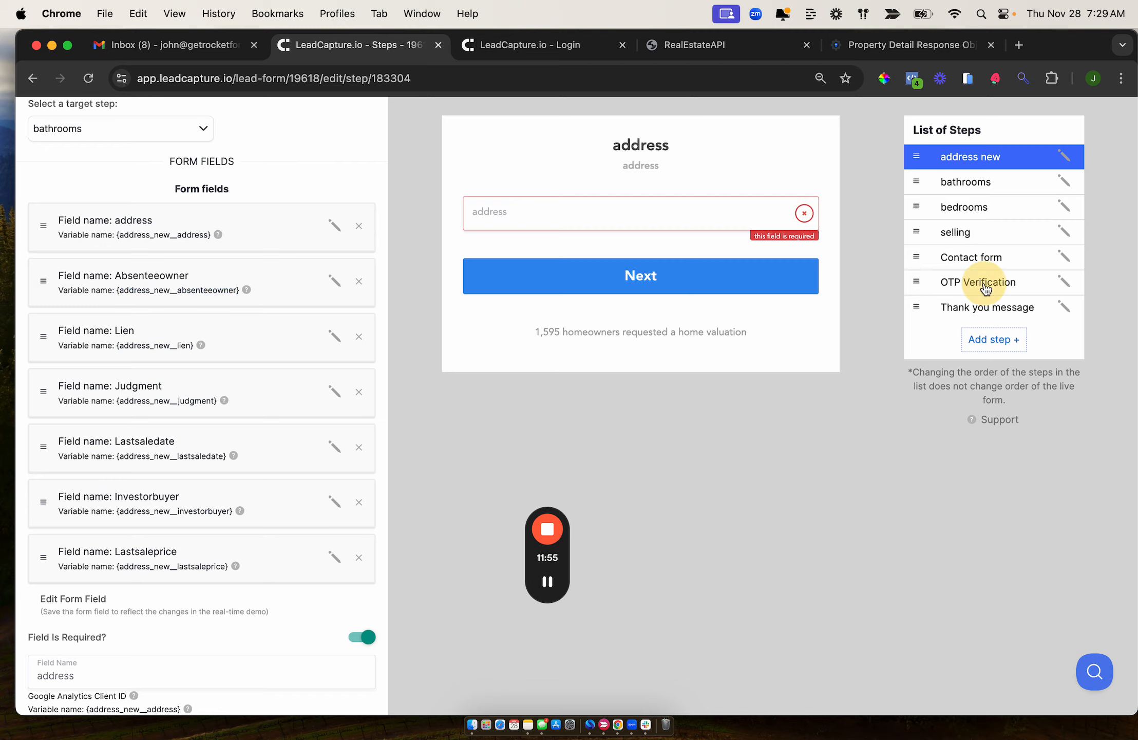
{"action": "left_click", "coordinate": [970, 362]}
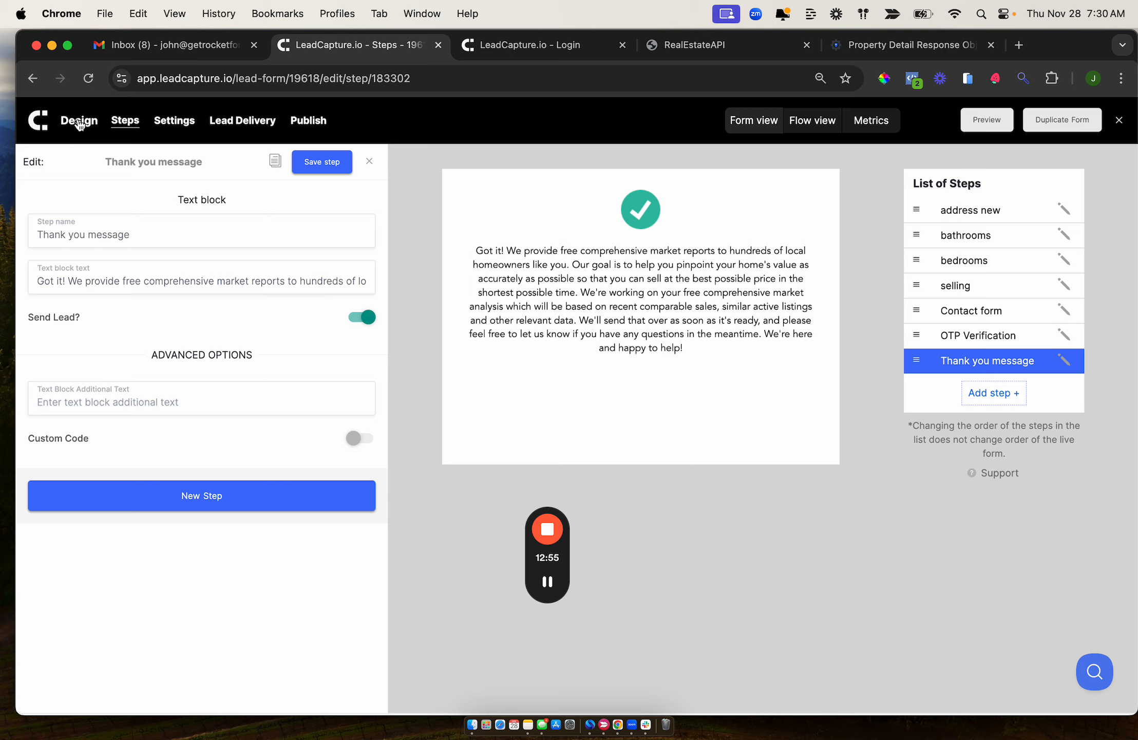
- View the Real Estate API key field in the form's settings and collapse that section again
{"action": "left_click", "coordinate": [186, 126]}
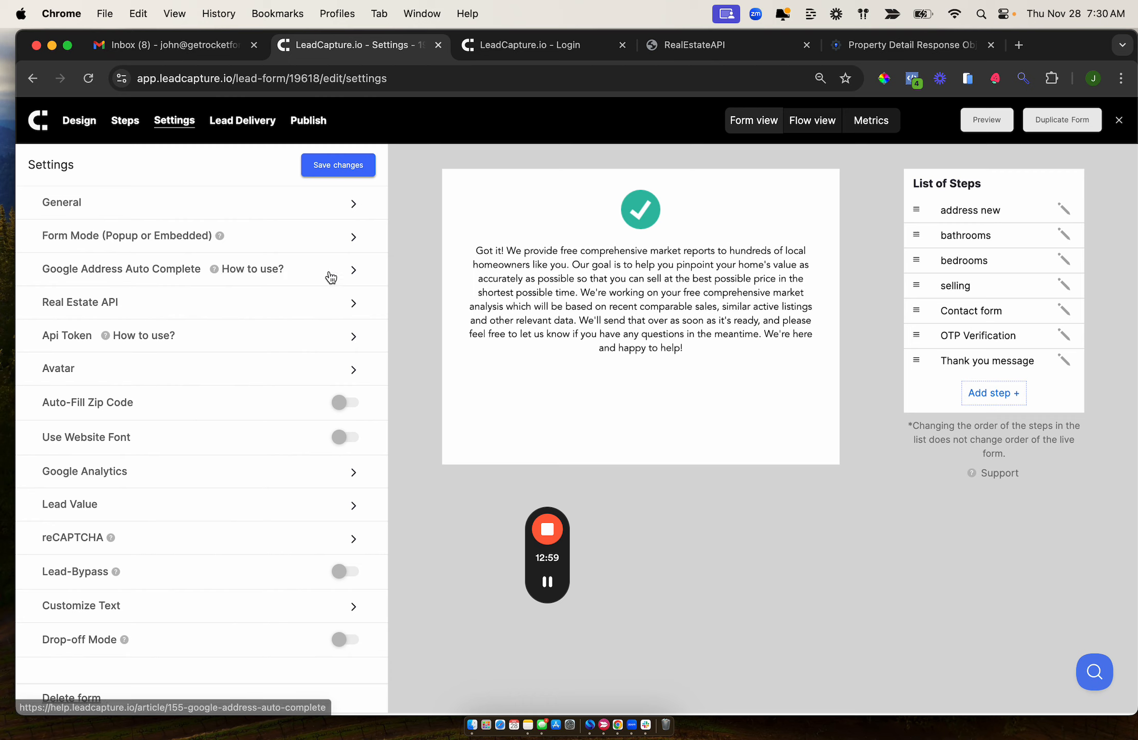
{"action": "left_click", "coordinate": [188, 305]}
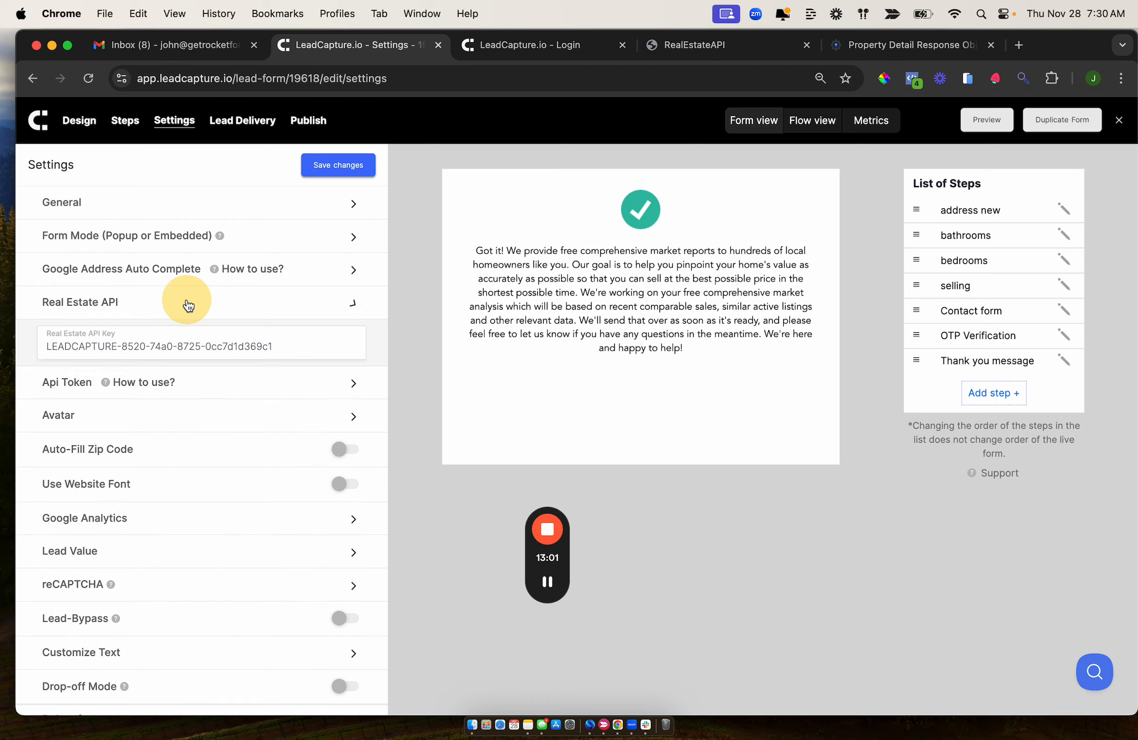
{"action": "left_click", "coordinate": [188, 305]}
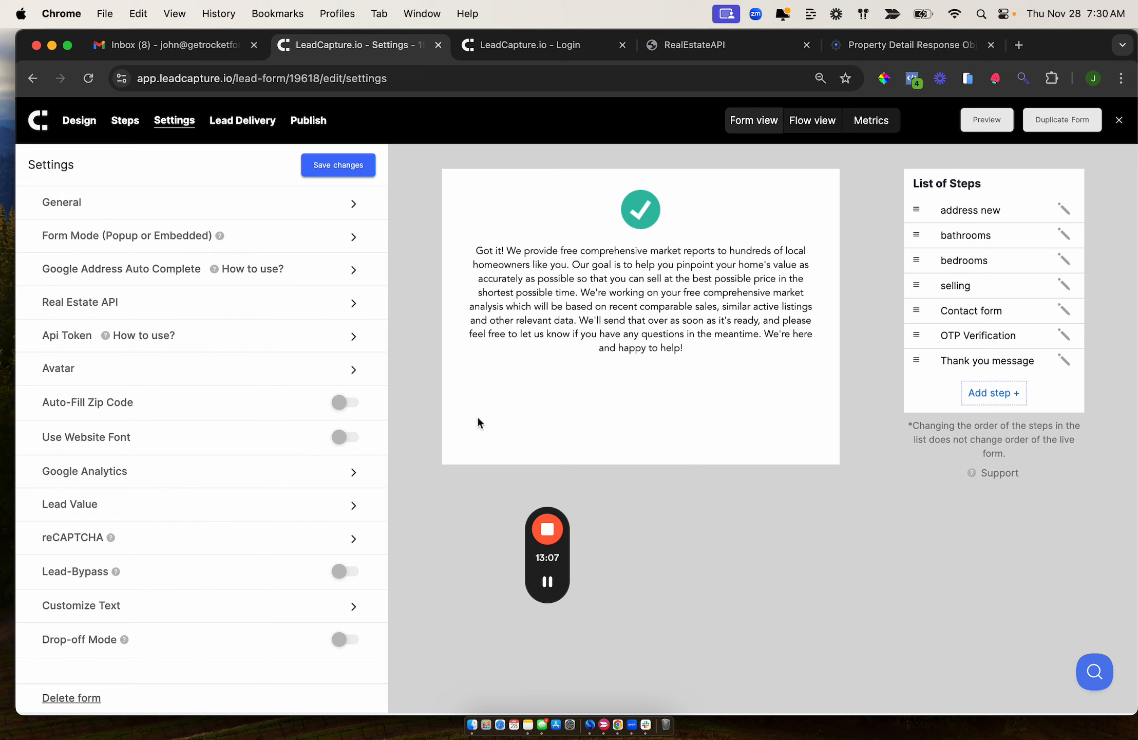
{"action": "left_click", "coordinate": [548, 582]}
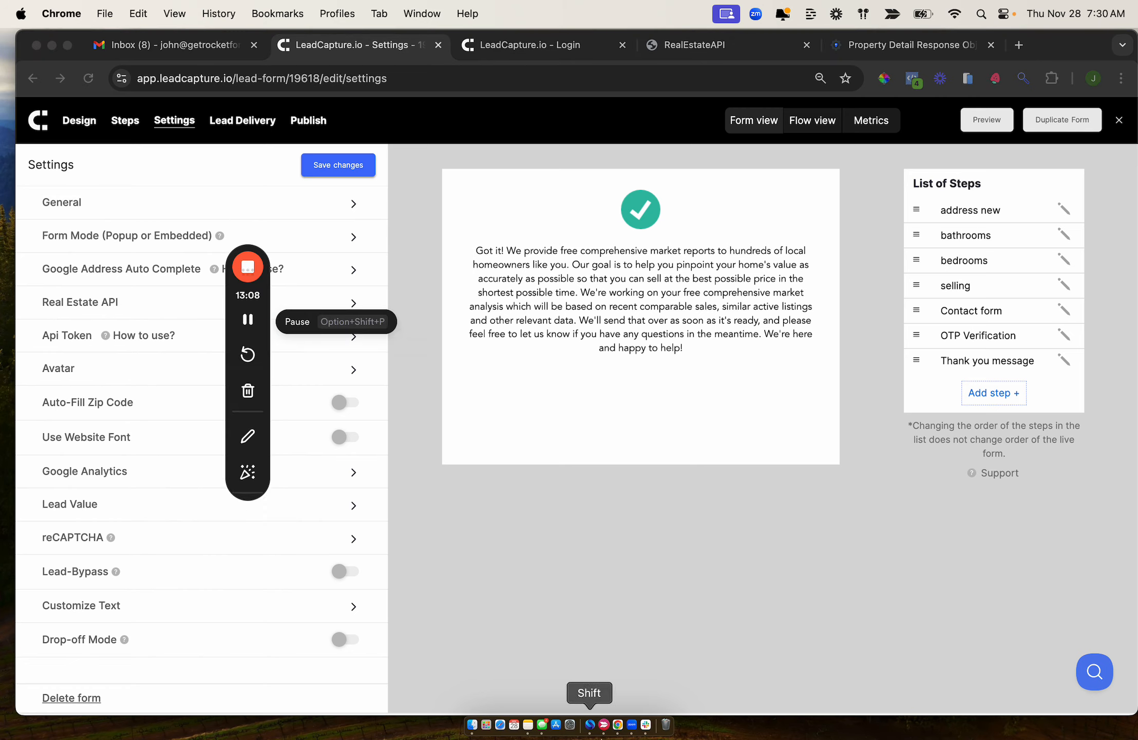
- Mark New Phone Field (phone v2), OTP Waiting Time and Real Estate API as done in the Thanksgiving Update note, and return to the browser
{"action": "left_click", "coordinate": [528, 724]}
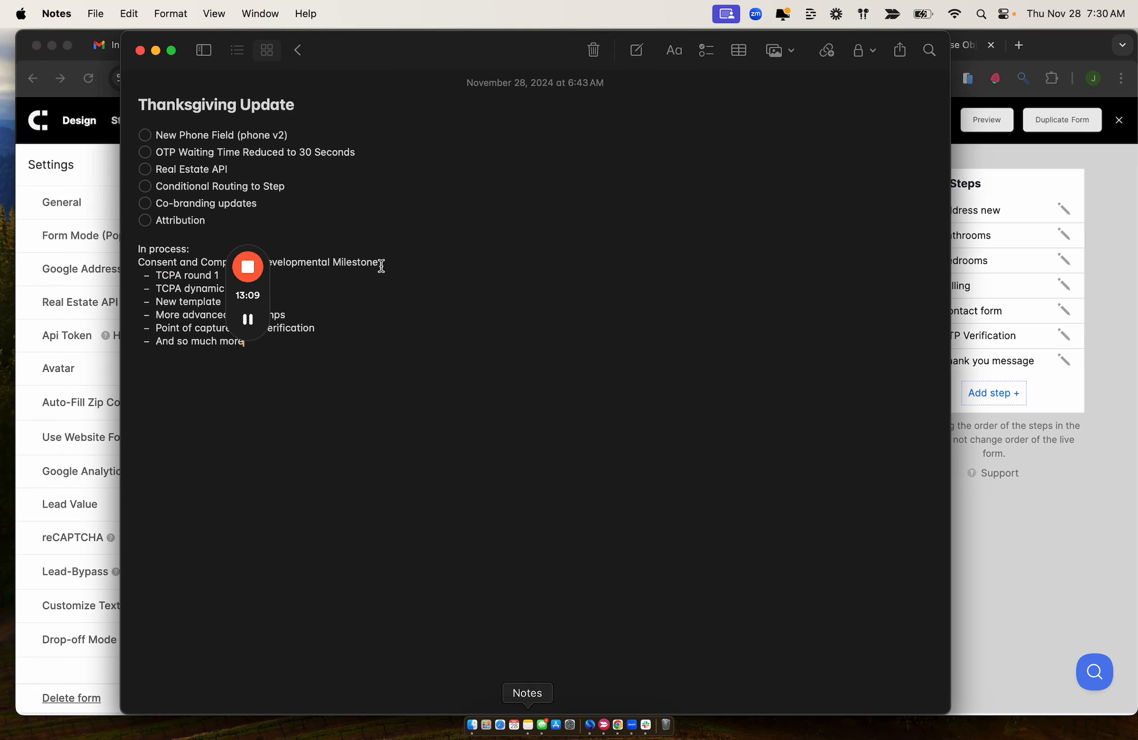
{"action": "left_click", "coordinate": [145, 135]}
{"action": "left_click", "coordinate": [147, 135]}
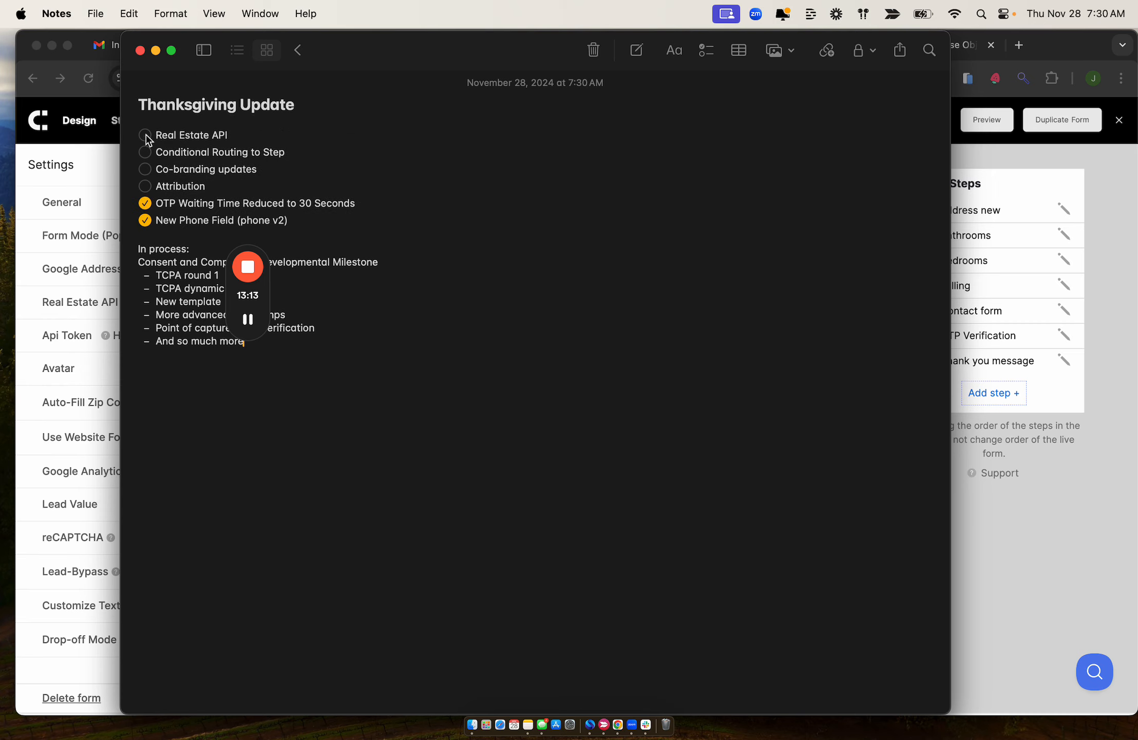
{"action": "left_click", "coordinate": [145, 135]}
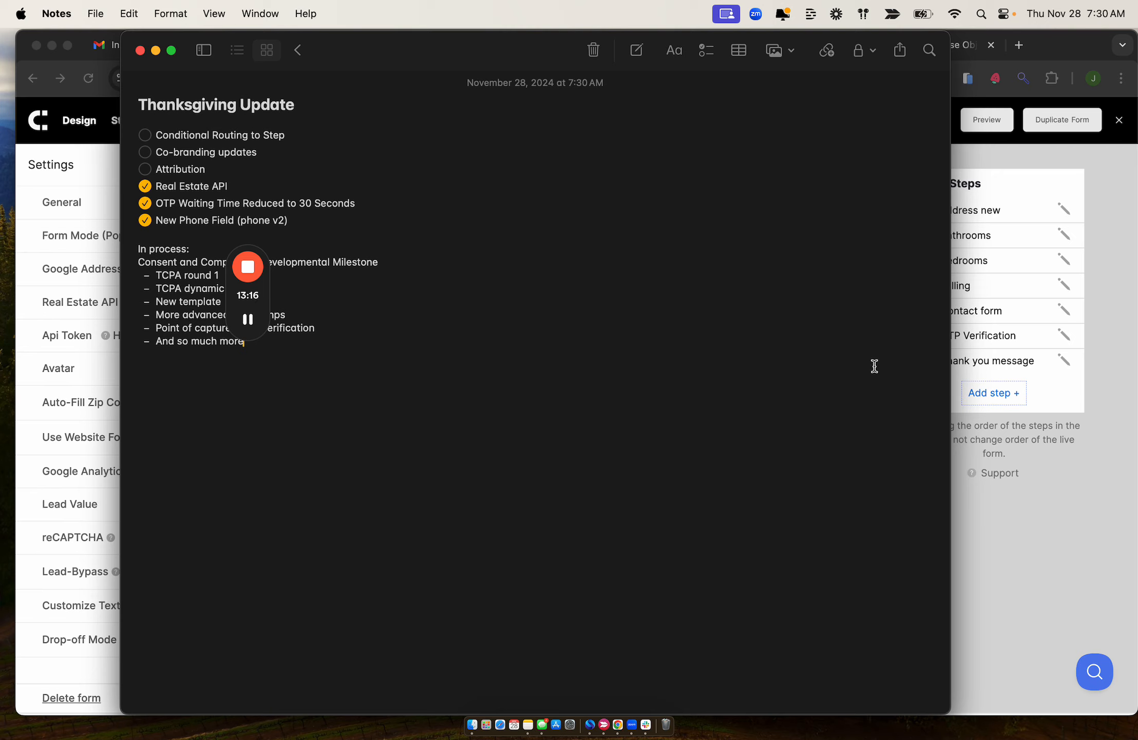
{"action": "left_click", "coordinate": [1026, 577]}
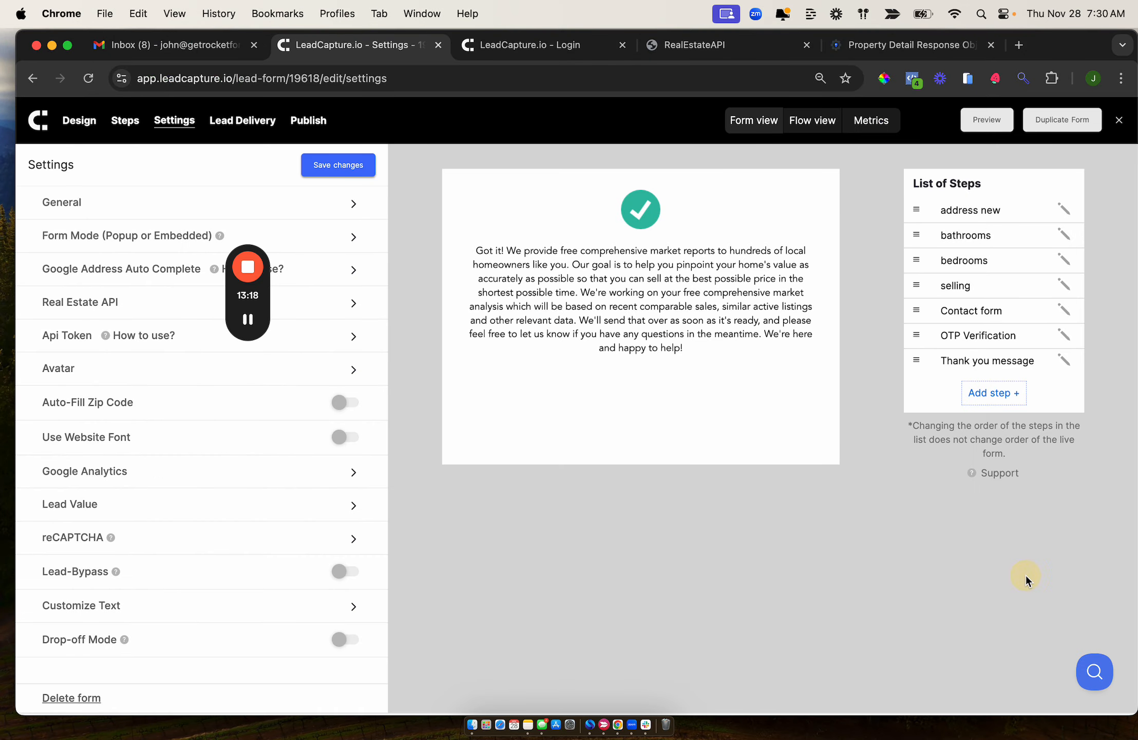
- Expand the Webhook Settings in the form's lead delivery options and review the default webhook fields
{"action": "left_click", "coordinate": [246, 123]}
{"action": "scroll", "coordinate": [304, 389], "scroll_direction": "down", "scroll_amount": 3}
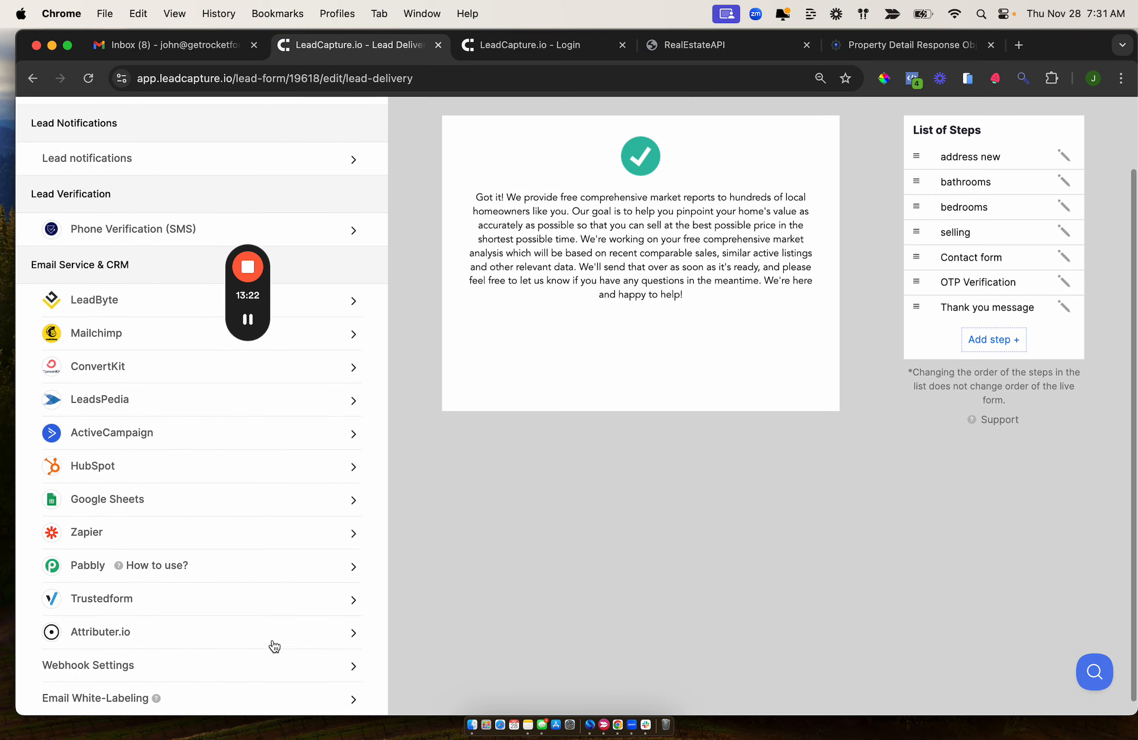
{"action": "left_click", "coordinate": [251, 668]}
{"action": "scroll", "coordinate": [252, 670], "scroll_direction": "down", "scroll_amount": 9}
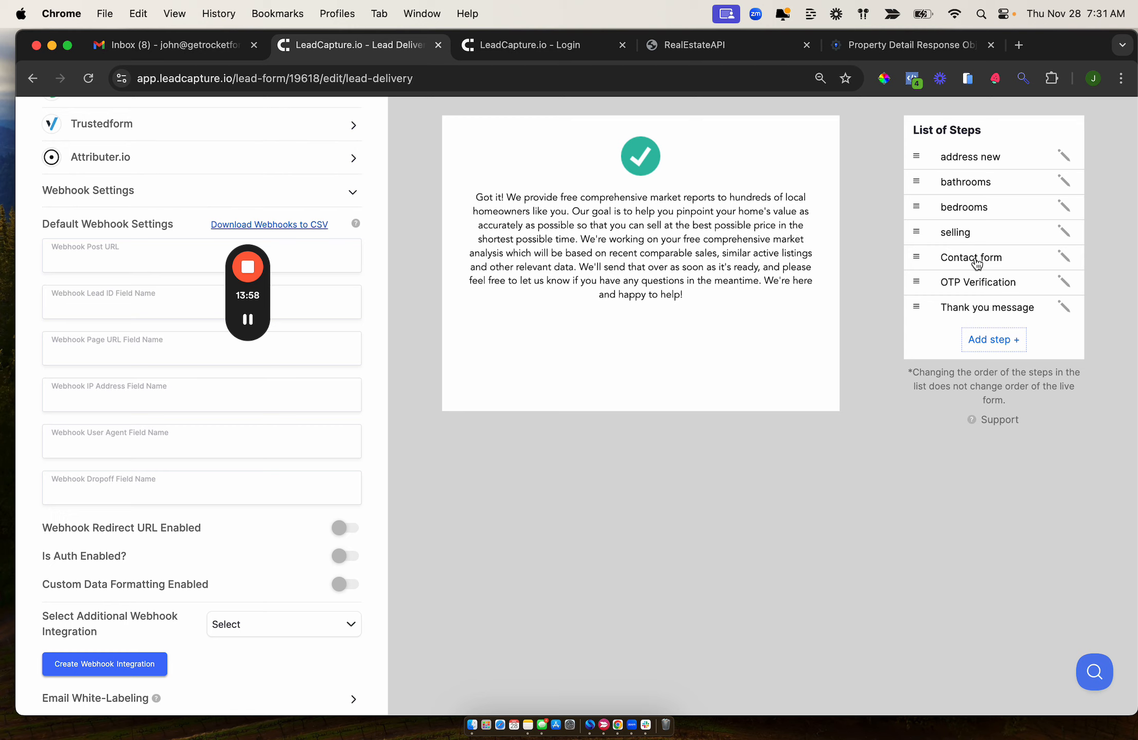
- Enable the webhook redirect URL, place the cursor in its field name, and open the step choices for an error redirect
{"action": "left_click", "coordinate": [341, 532]}
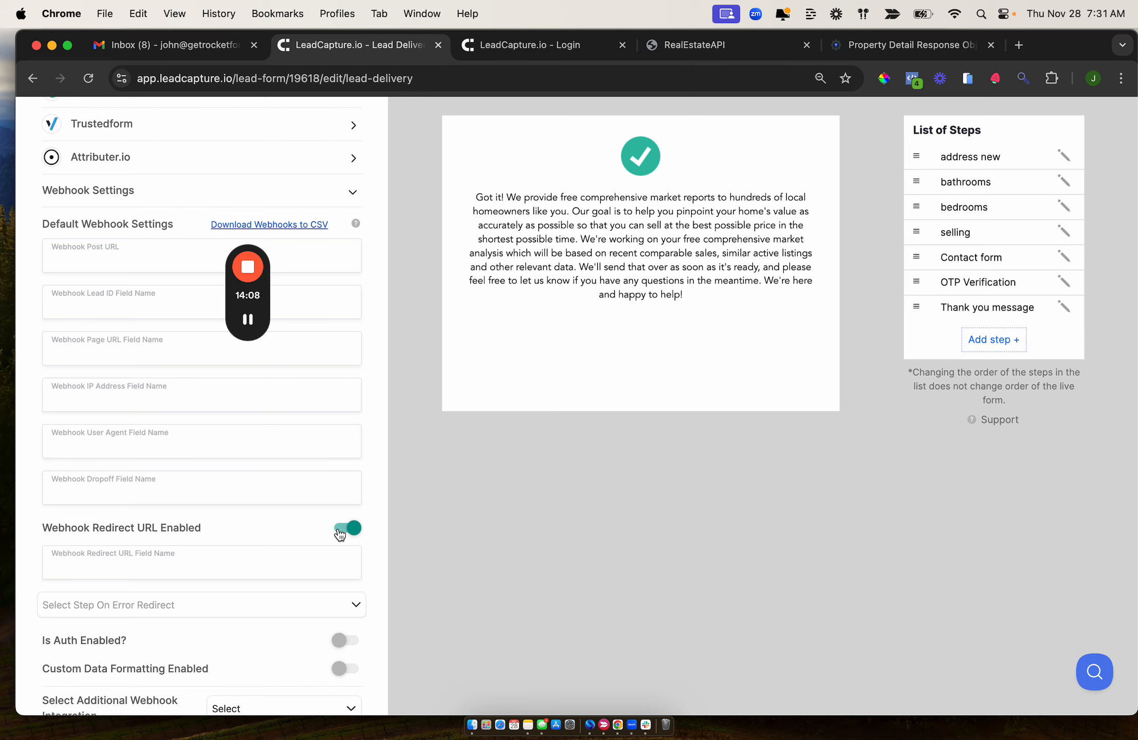
{"action": "scroll", "coordinate": [226, 566], "scroll_direction": "down", "scroll_amount": 2}
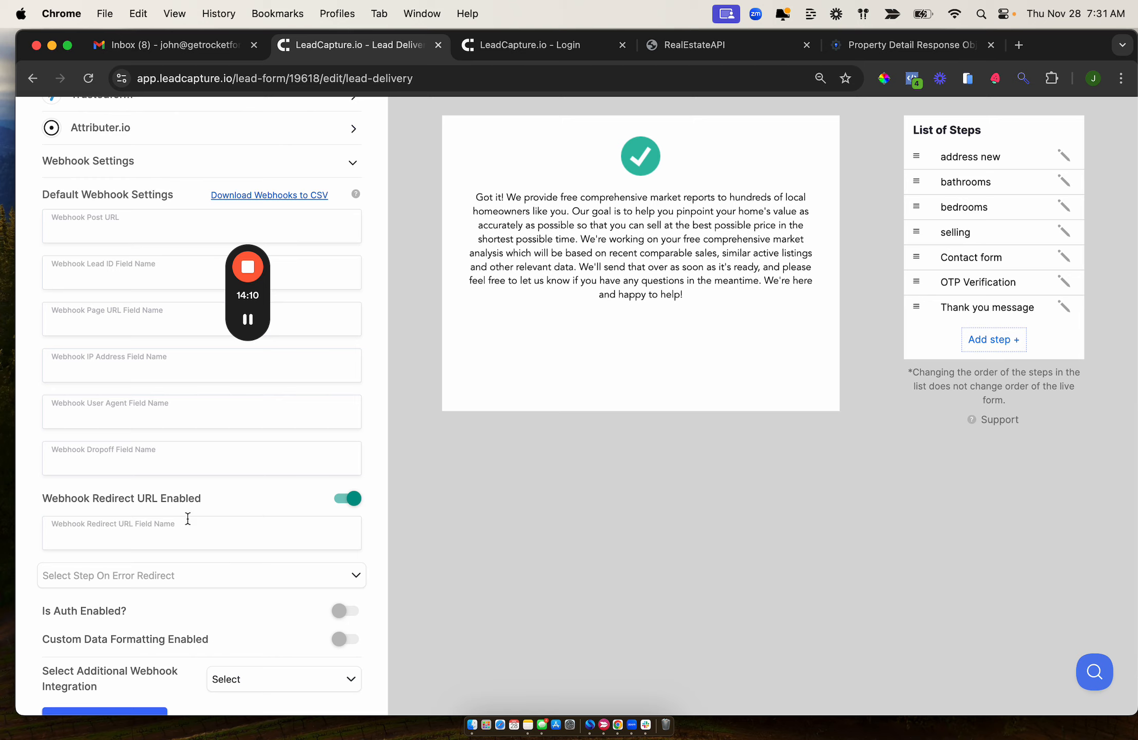
{"action": "left_click", "coordinate": [175, 524]}
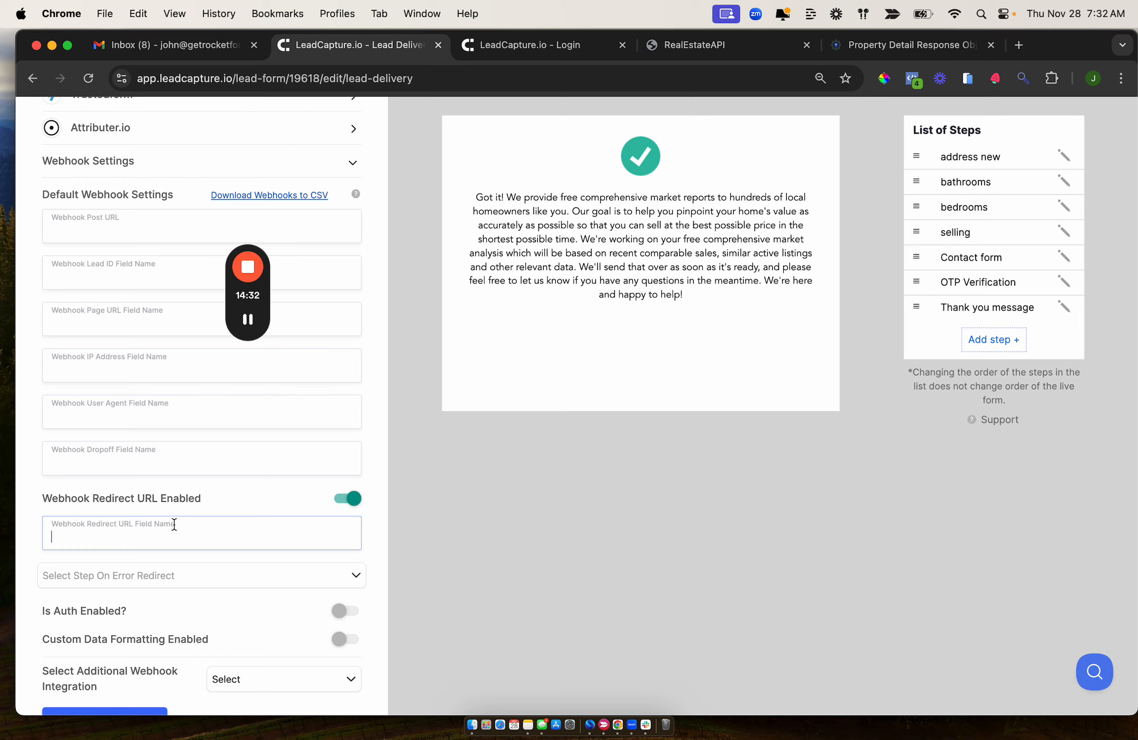
{"action": "scroll", "coordinate": [174, 524], "scroll_direction": "down", "scroll_amount": 1}
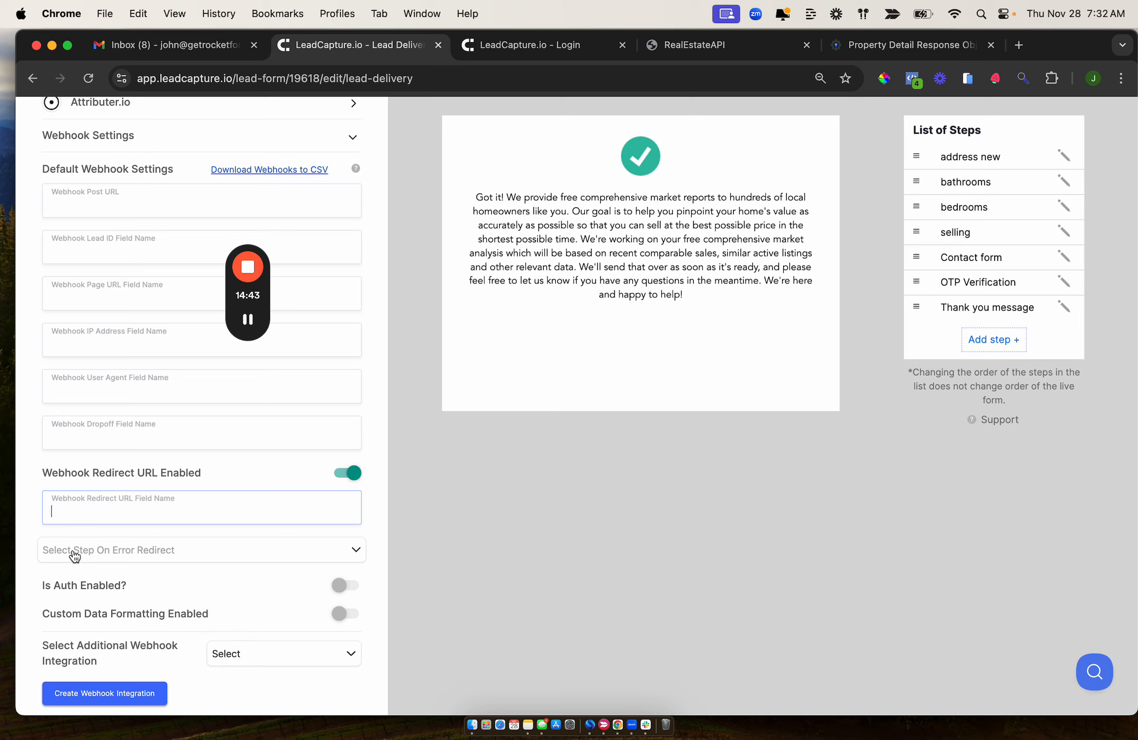
{"action": "left_click", "coordinate": [94, 553]}
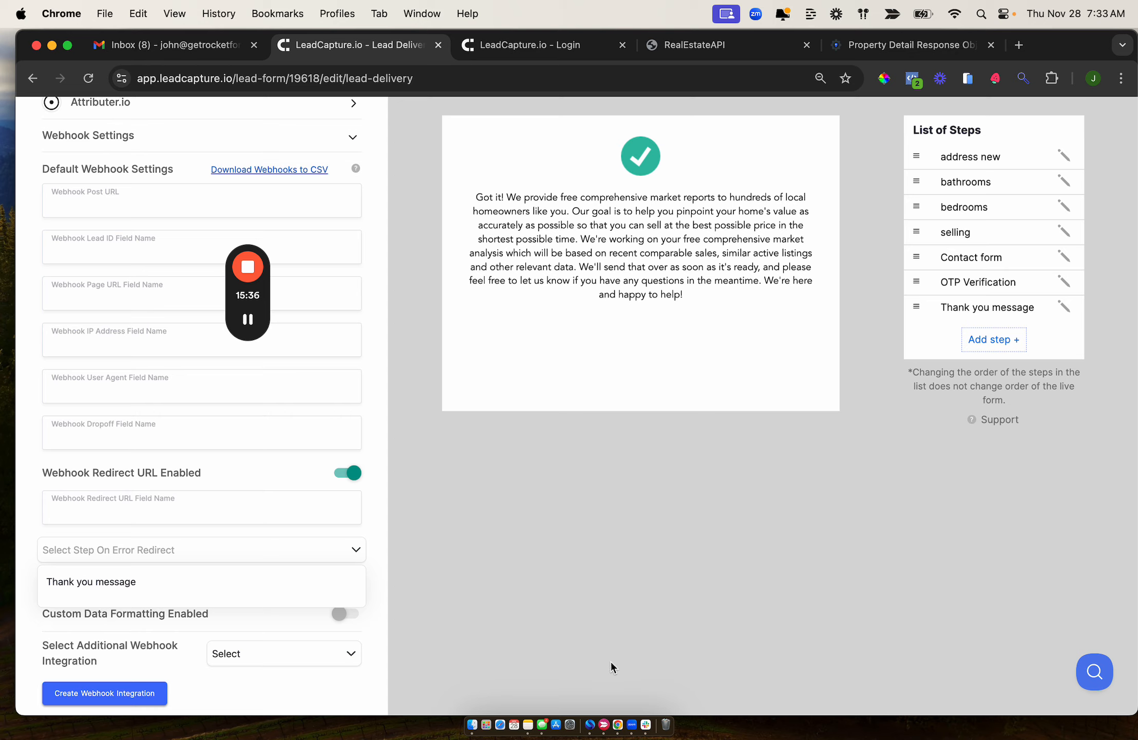
- Switch to Notes, mark Conditional Routing to Step as done, and return to the browser
{"action": "left_click", "coordinate": [528, 725]}
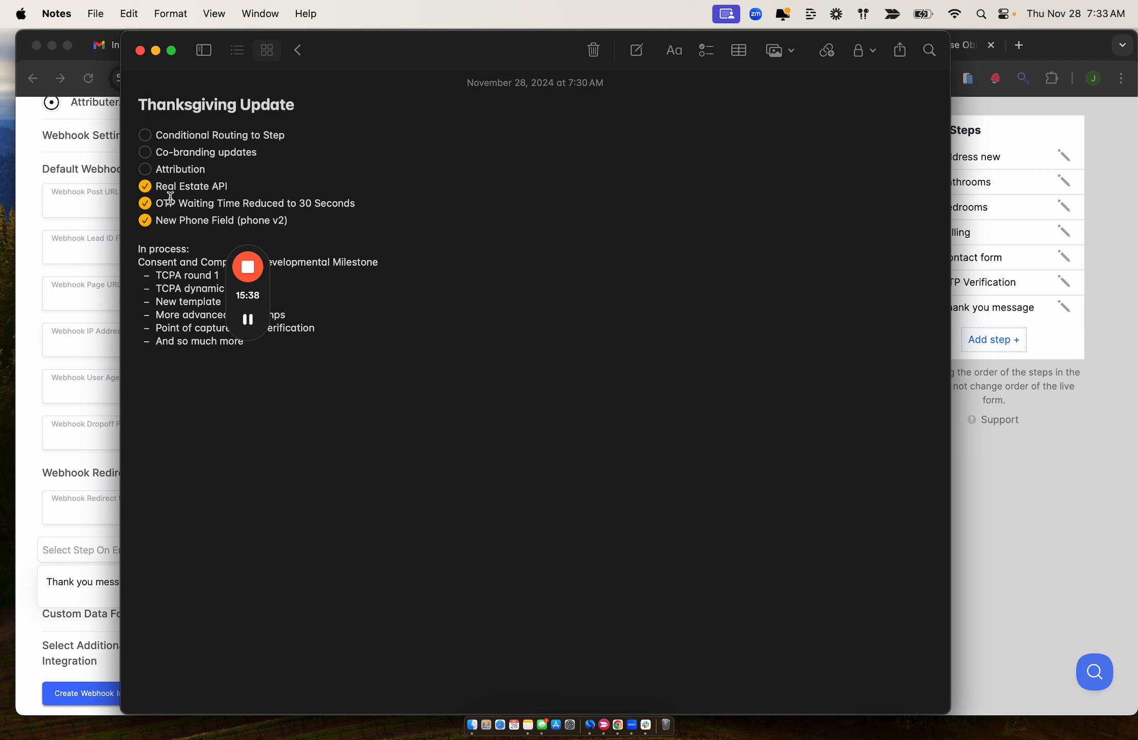
{"action": "left_click", "coordinate": [148, 137]}
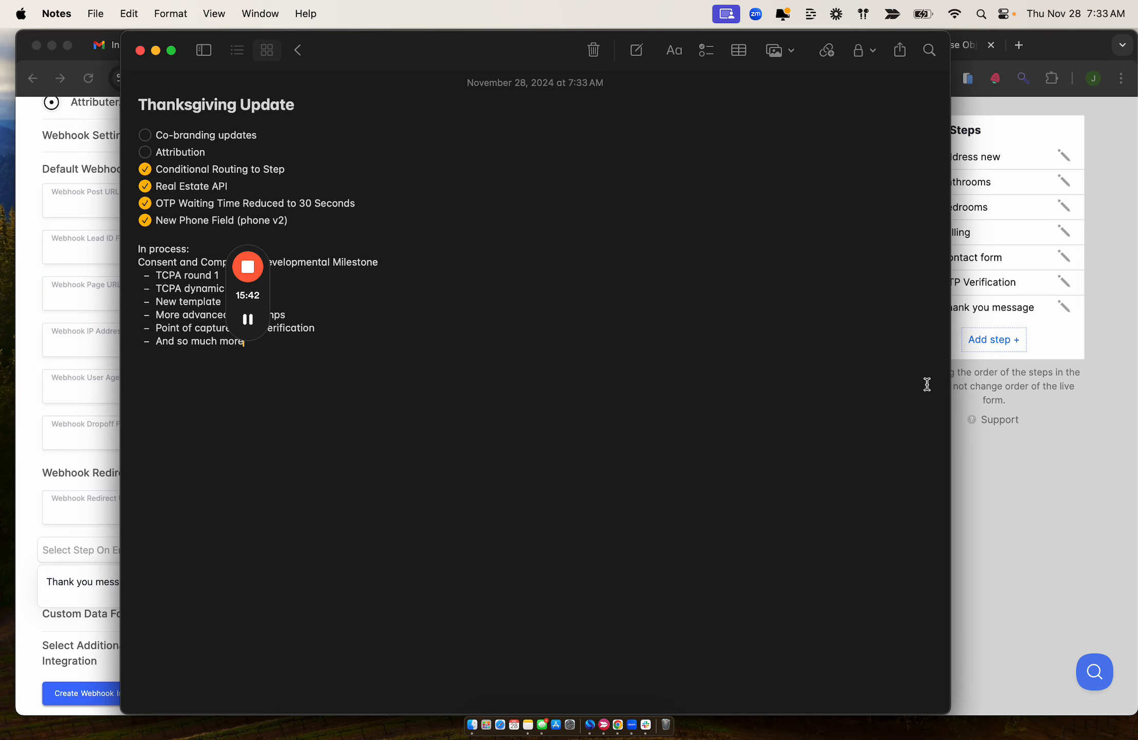
{"action": "left_click", "coordinate": [1015, 460]}
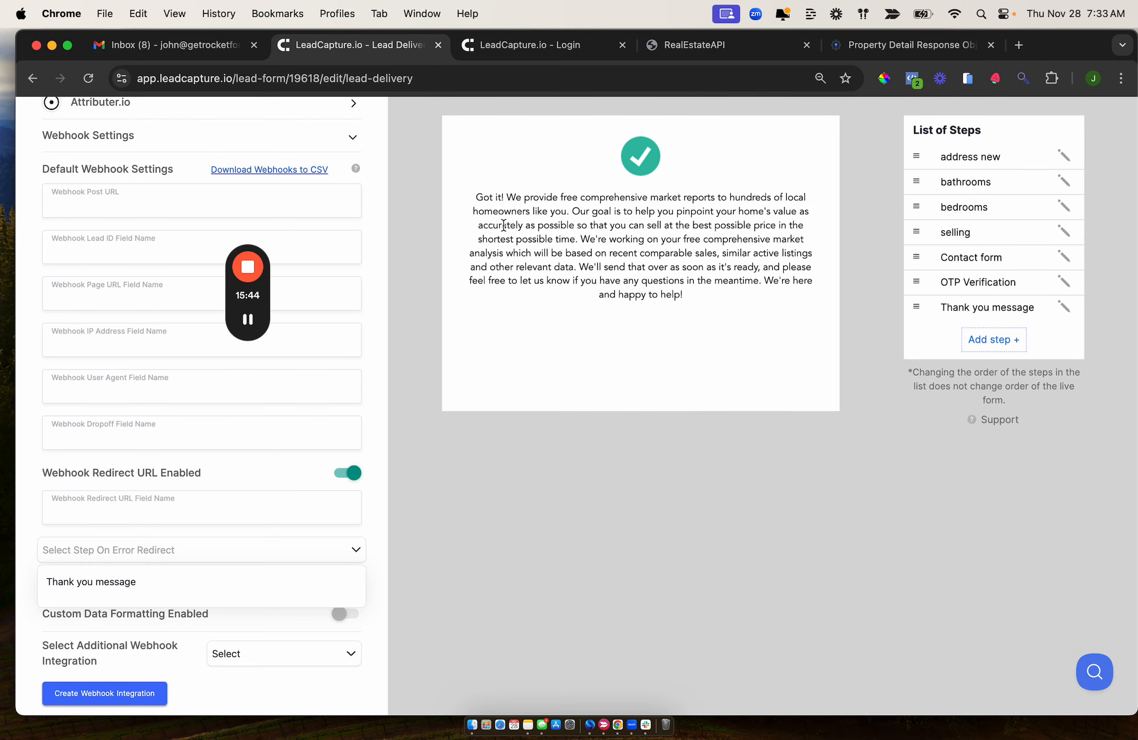
- Close the form editor and open the Account details page
{"action": "scroll", "coordinate": [502, 225], "scroll_direction": "up", "scroll_amount": 12}
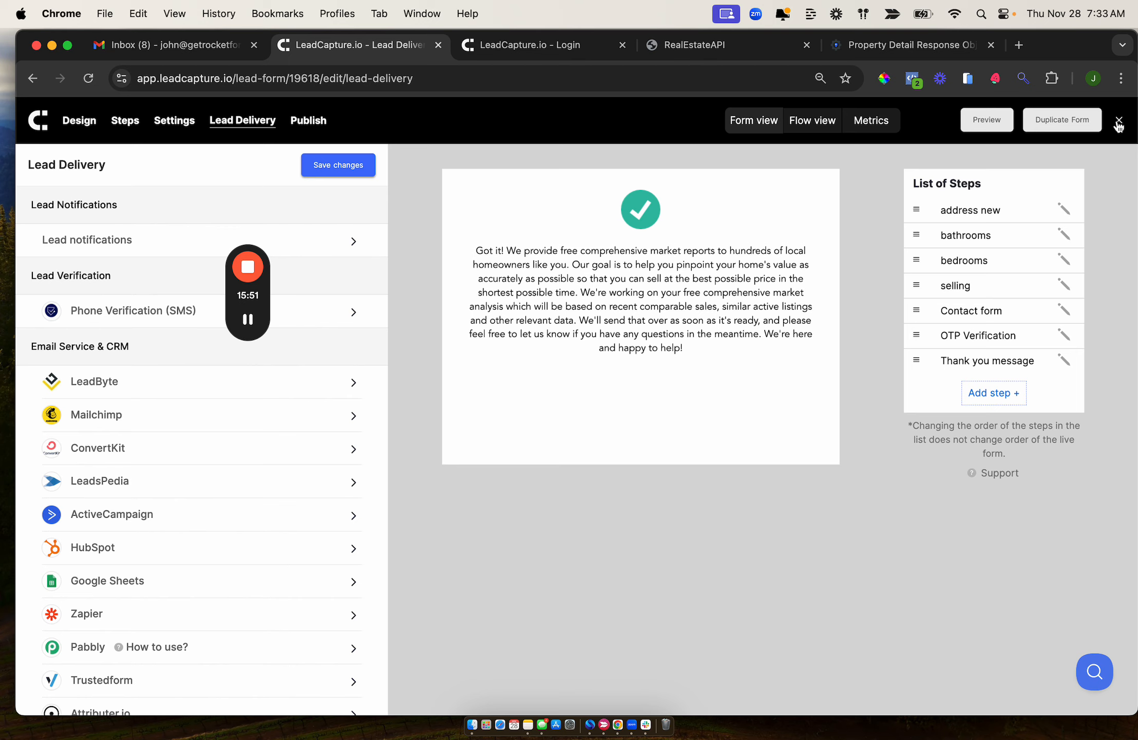
{"action": "left_click", "coordinate": [1119, 123]}
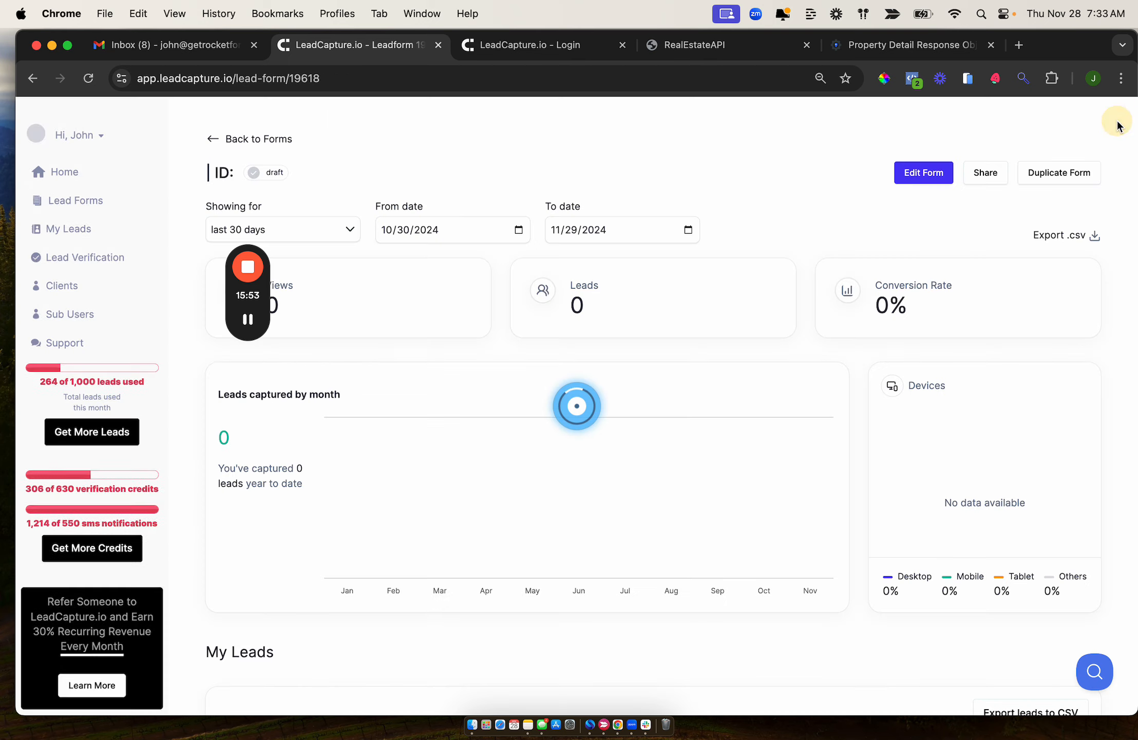
{"action": "left_click", "coordinate": [77, 151]}
{"action": "left_click", "coordinate": [74, 203]}
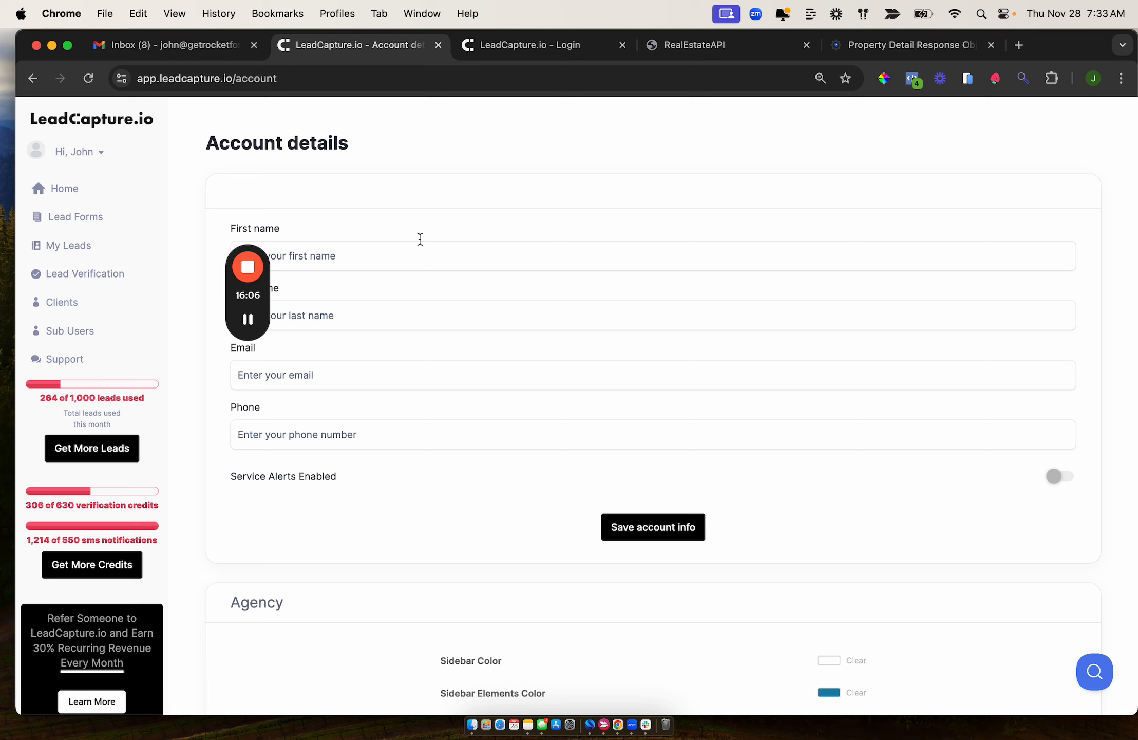
- Examine the Agency branding settings, covering colors, page titles, dashboard domain, DNS records, logos, favicon and client welcome email fields
{"action": "scroll", "coordinate": [439, 292], "scroll_direction": "down", "scroll_amount": 1}
{"action": "scroll", "coordinate": [440, 296], "scroll_direction": "down", "scroll_amount": 12}
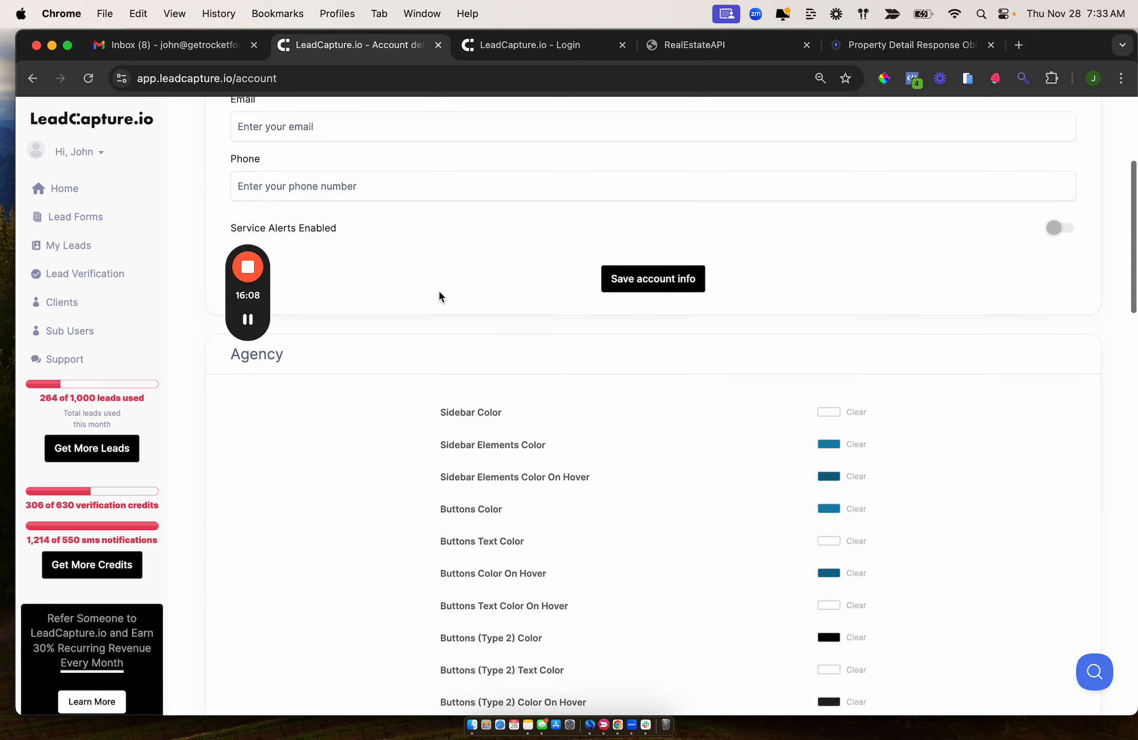
{"action": "scroll", "coordinate": [438, 289], "scroll_direction": "down", "scroll_amount": 1}
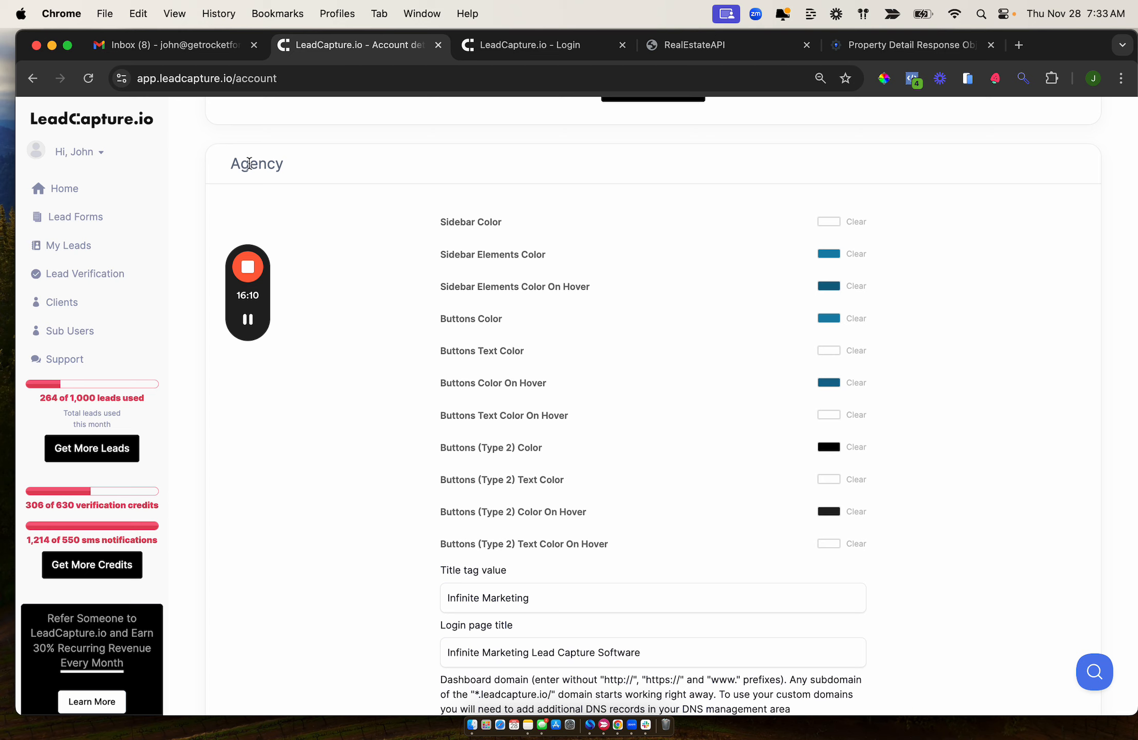
{"action": "scroll", "coordinate": [490, 315], "scroll_direction": "down", "scroll_amount": 2}
{"action": "scroll", "coordinate": [490, 315], "scroll_direction": "down", "scroll_amount": 2}
{"action": "scroll", "coordinate": [491, 315], "scroll_direction": "up", "scroll_amount": 6}
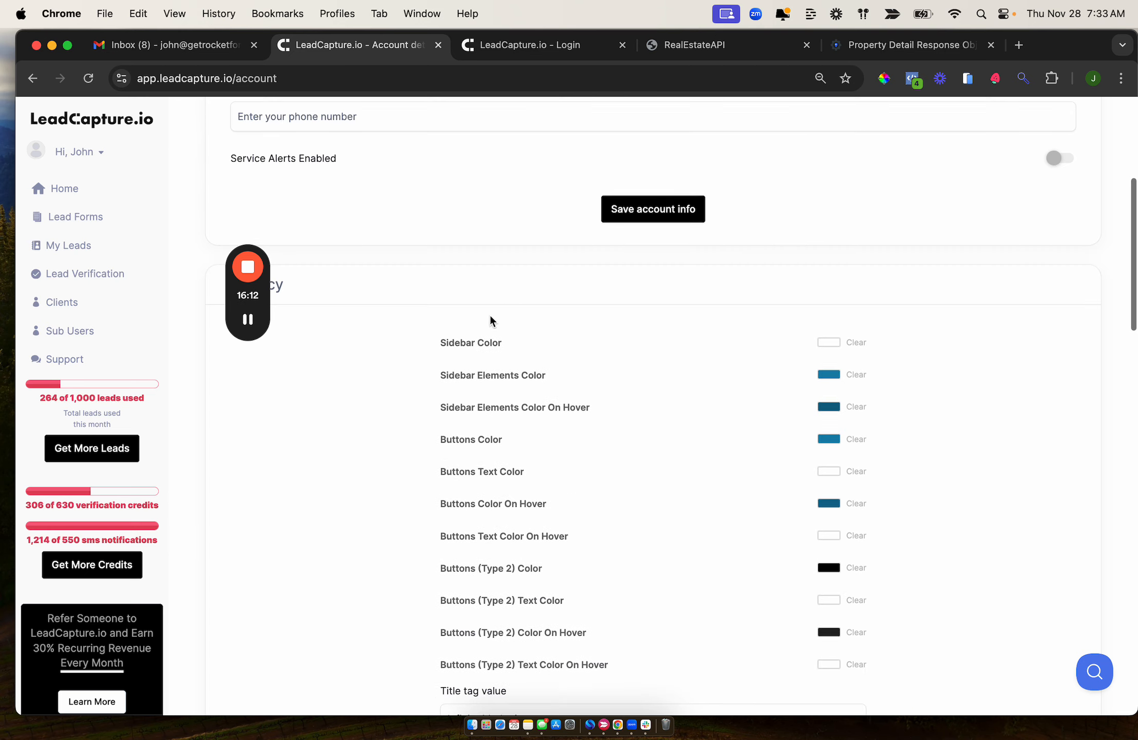
{"action": "scroll", "coordinate": [490, 315], "scroll_direction": "down", "scroll_amount": 9}
{"action": "scroll", "coordinate": [490, 315], "scroll_direction": "down", "scroll_amount": 8}
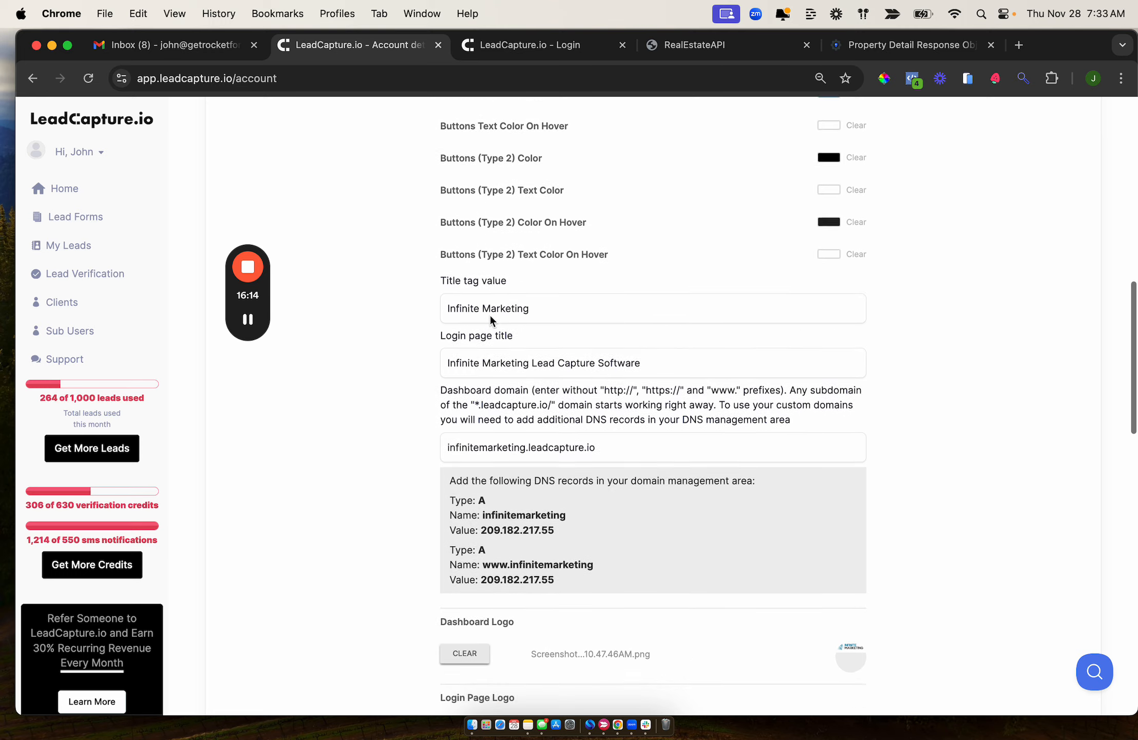
{"action": "scroll", "coordinate": [515, 418], "scroll_direction": "down", "scroll_amount": 5}
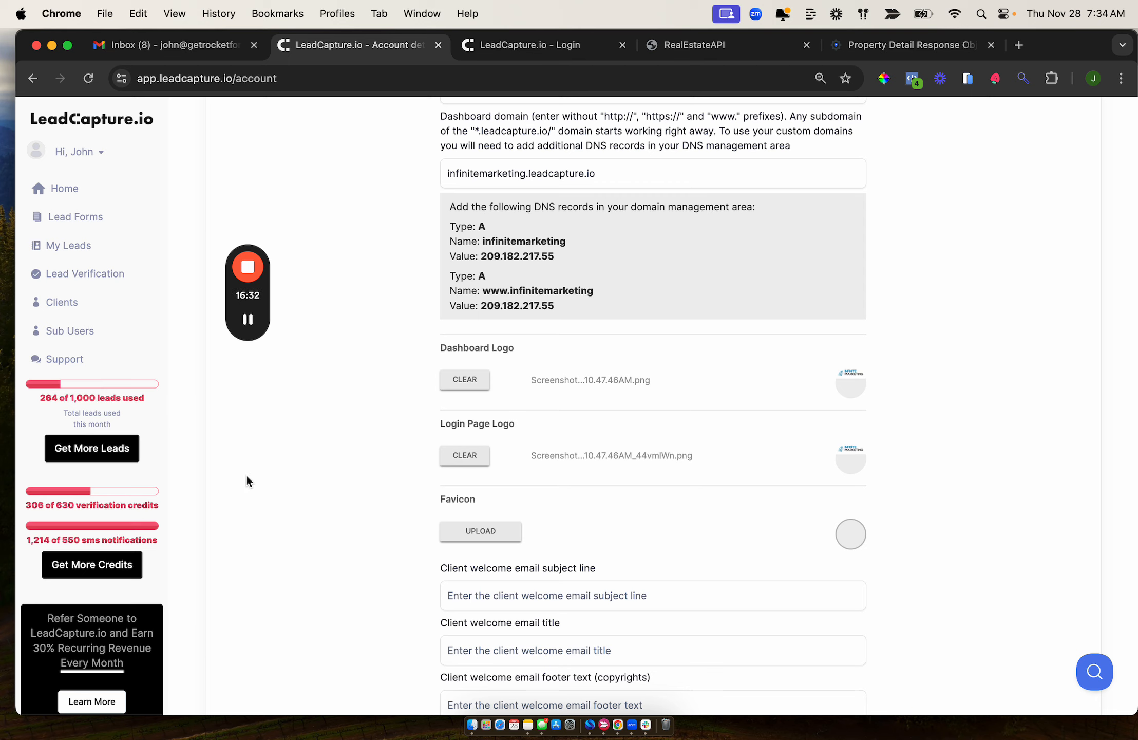
{"action": "scroll", "coordinate": [247, 481], "scroll_direction": "down", "scroll_amount": 3}
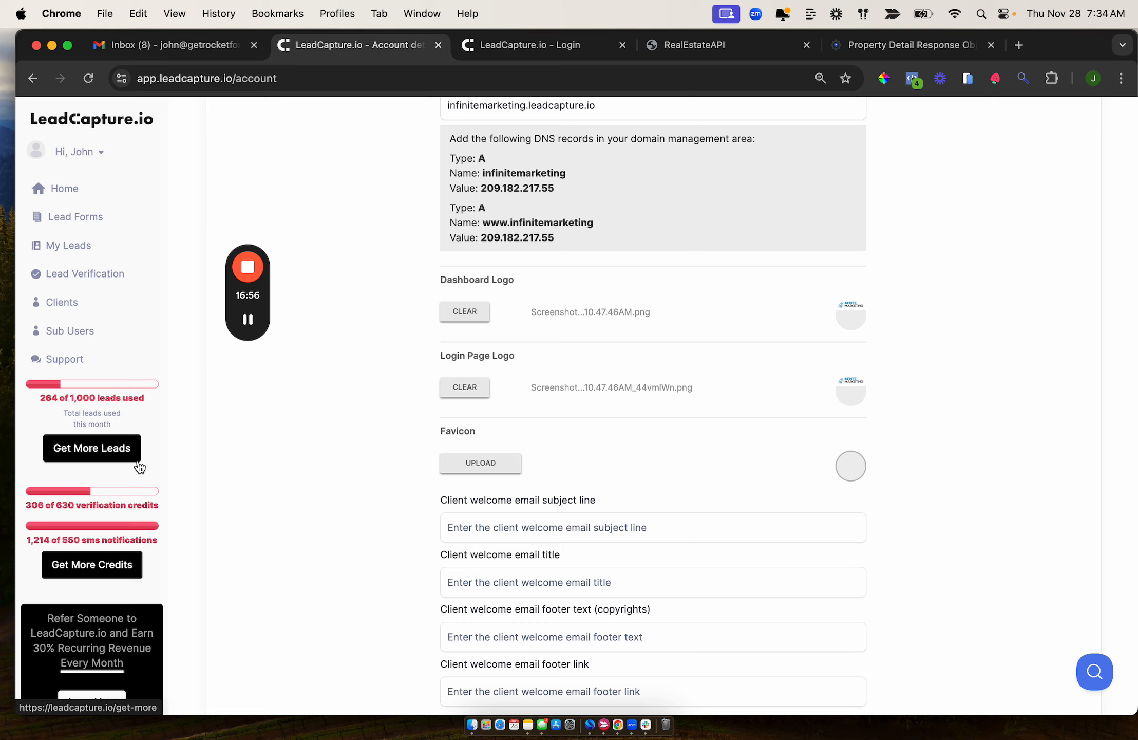
- Revisit the Agency color settings and select the dashboard domain infinitemarketing.leadcapture.io
{"action": "scroll", "coordinate": [501, 308], "scroll_direction": "up", "scroll_amount": 10}
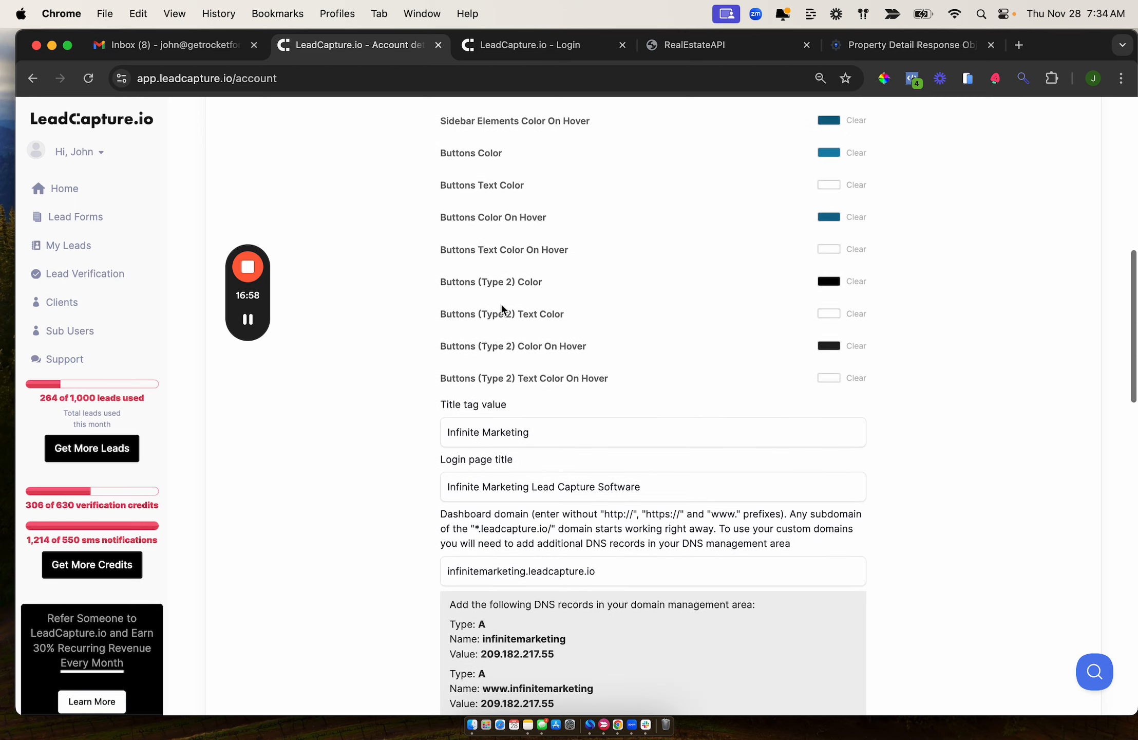
{"action": "scroll", "coordinate": [502, 308], "scroll_direction": "up", "scroll_amount": 10}
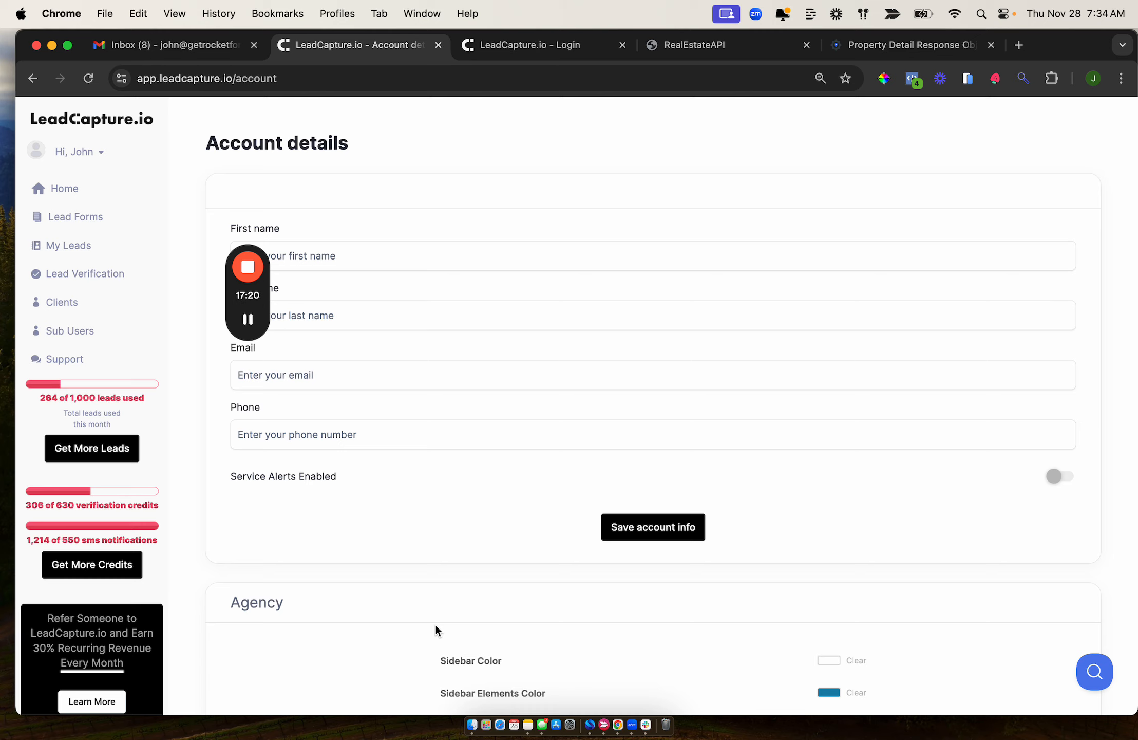
{"action": "scroll", "coordinate": [435, 625], "scroll_direction": "down", "scroll_amount": 5}
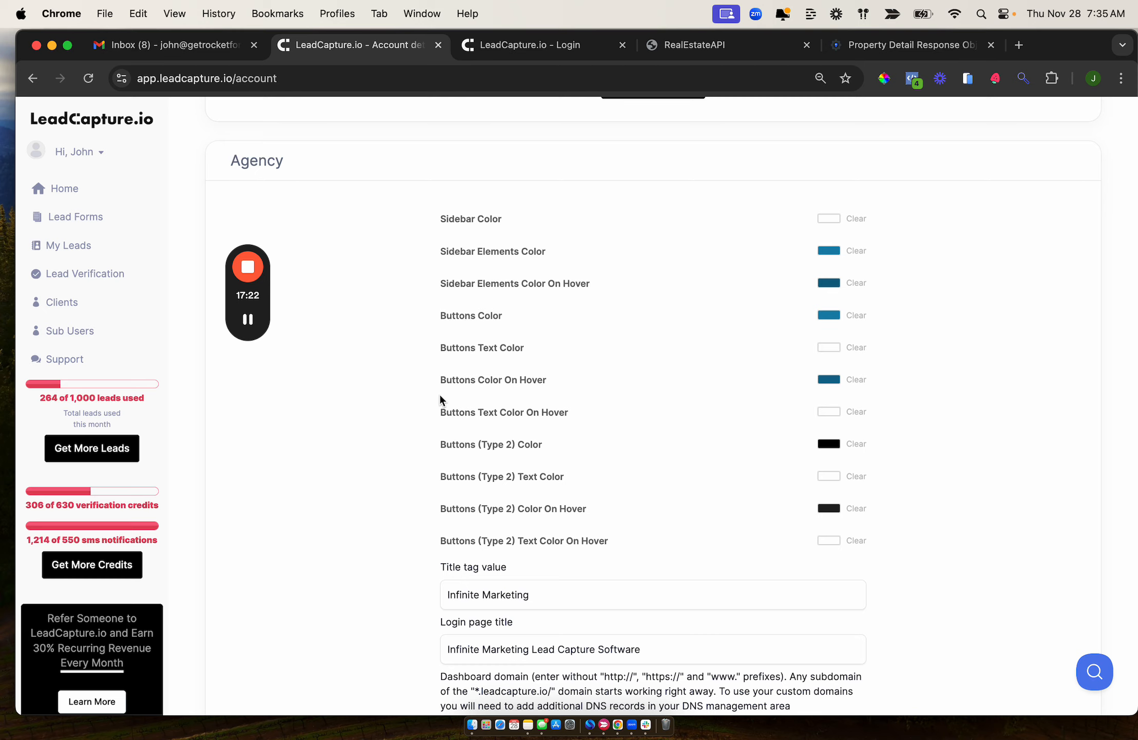
{"action": "scroll", "coordinate": [440, 393], "scroll_direction": "down", "scroll_amount": 2}
{"action": "scroll", "coordinate": [440, 396], "scroll_direction": "down", "scroll_amount": 2}
{"action": "left_click", "coordinate": [249, 319]}
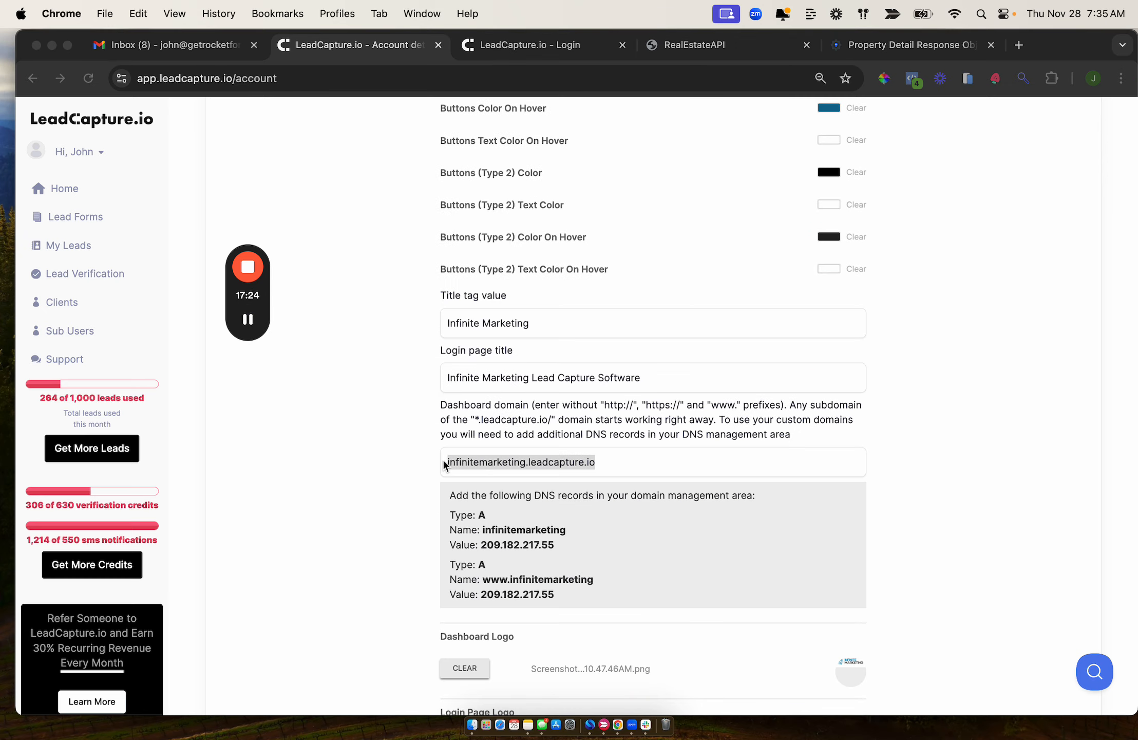
- Copy the dashboard domain and load infinitemarketing.leadcapture.io in a new incognito window
{"action": "left_click", "coordinate": [487, 464]}
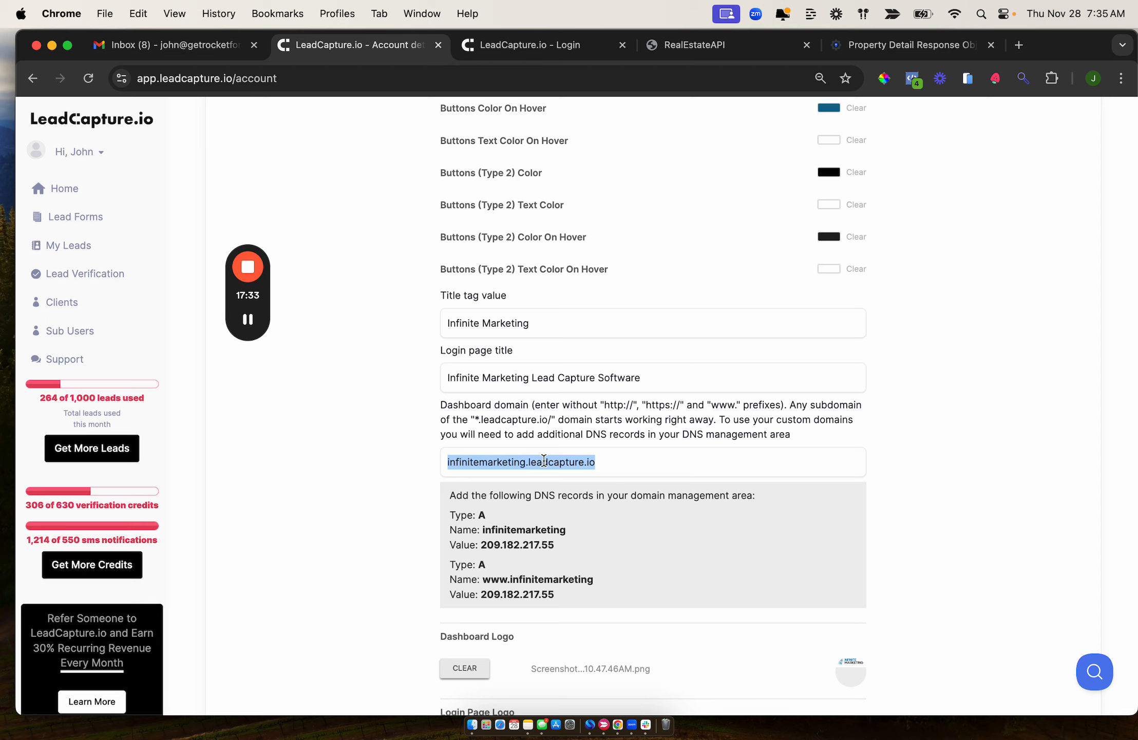
{"action": "left_click", "coordinate": [1121, 82]}
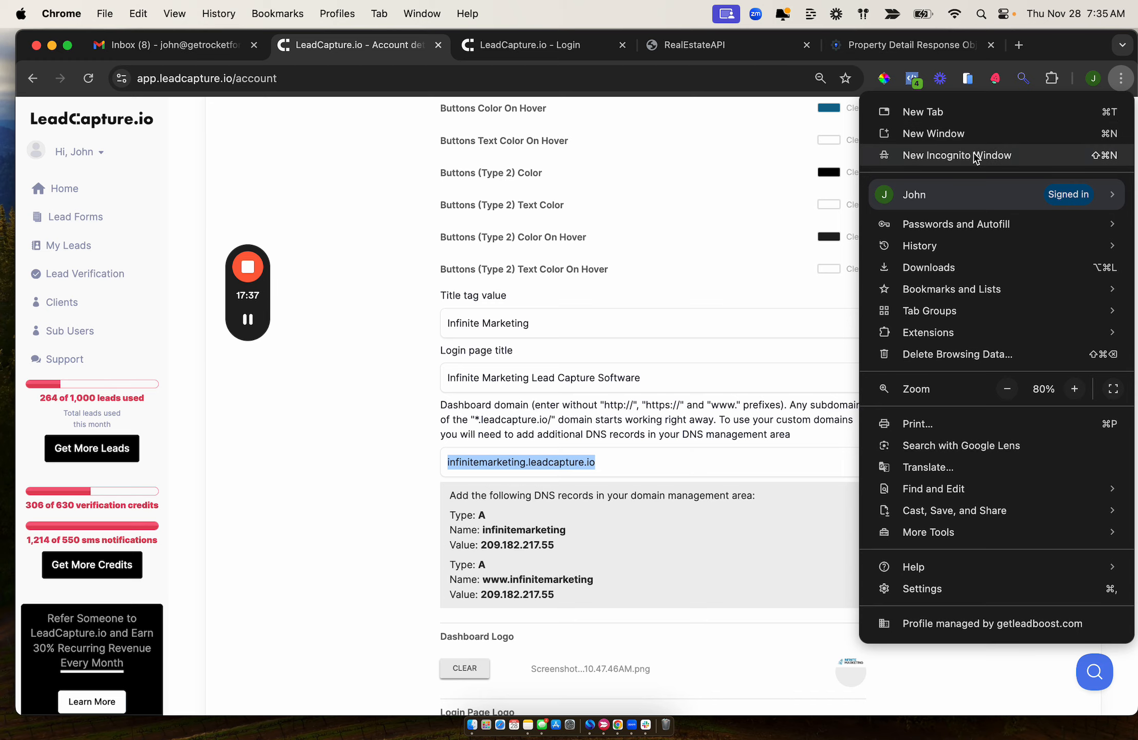
{"action": "left_click", "coordinate": [976, 155]}
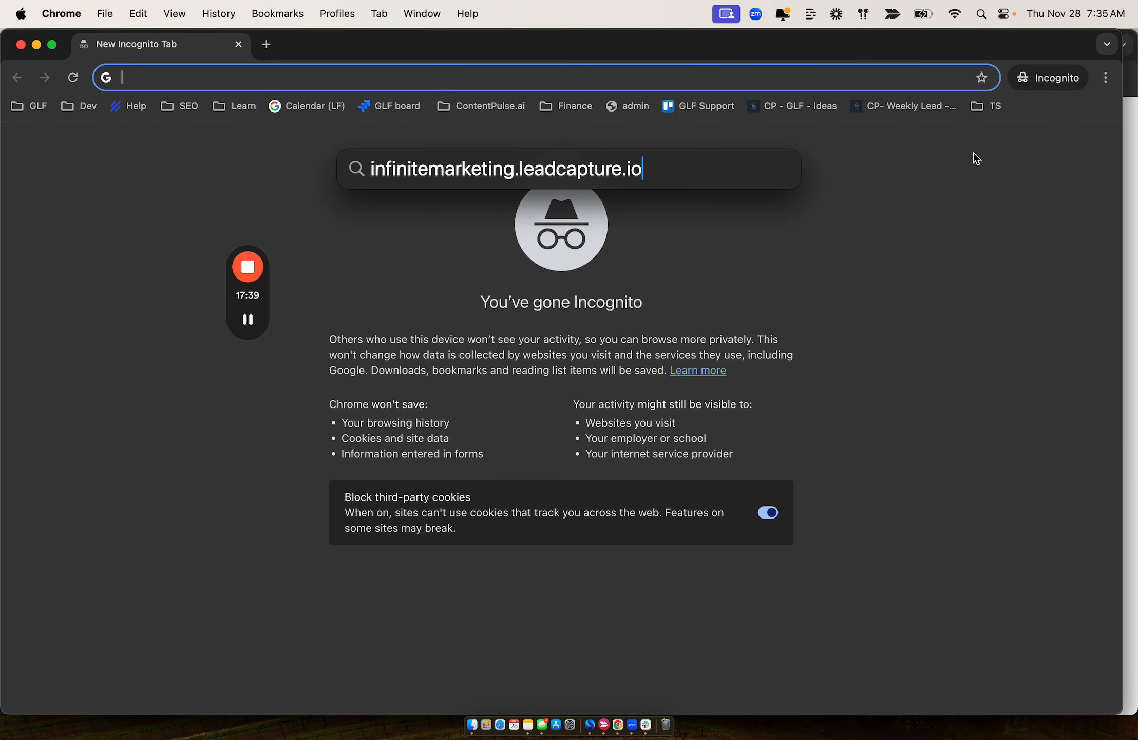
{"action": "left_click", "coordinate": [473, 91]}
{"action": "type", "text": "infinitemarketing.leadcapture.io"}
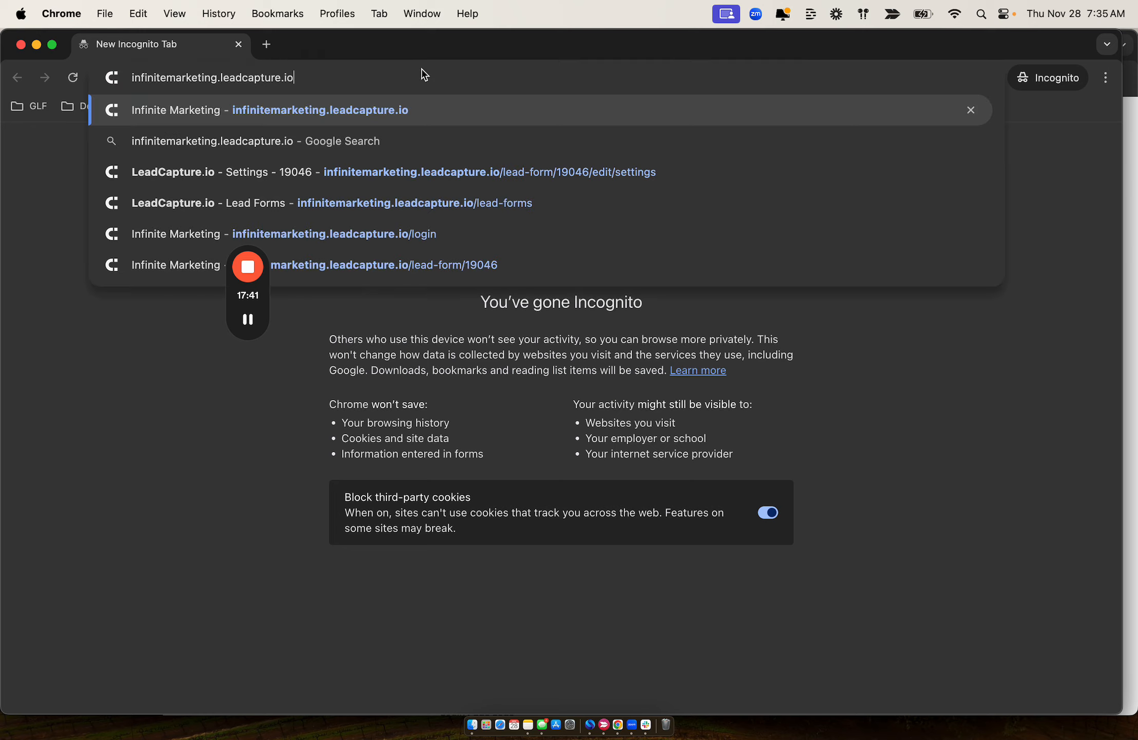
{"action": "key", "text": "Return"}
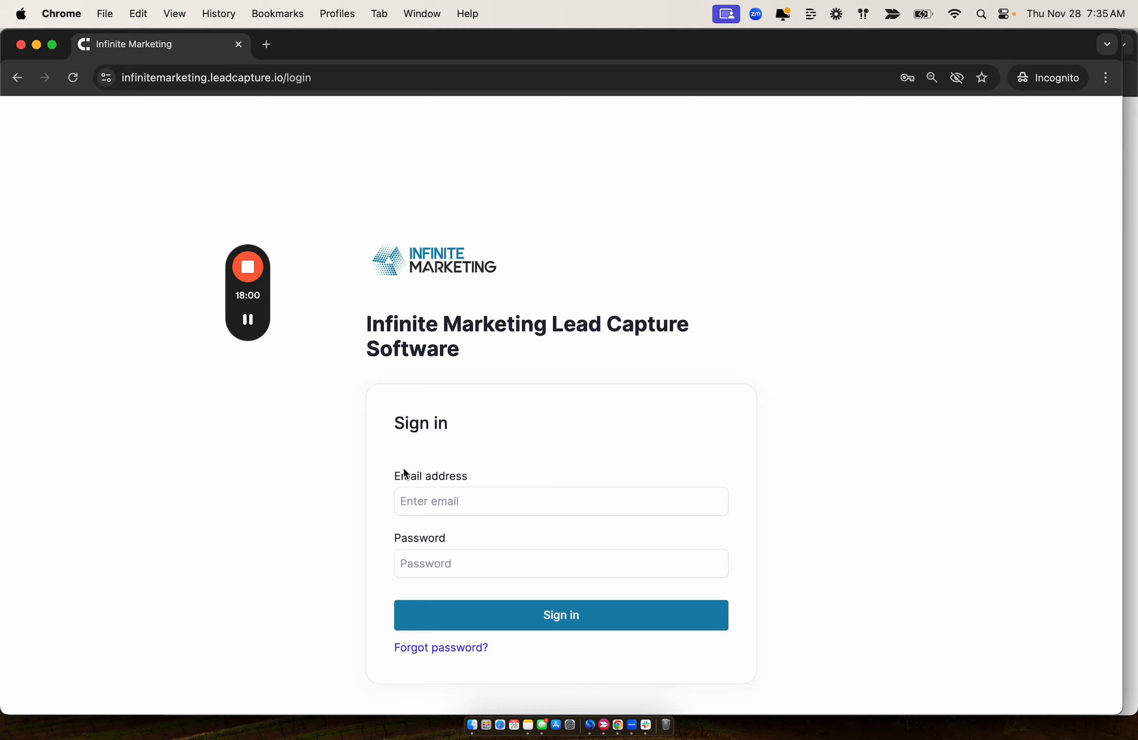
- Arrange the co-branded dashboard window over the standard LeadCapture.io window, with the standard account's Home page open for comparison
{"action": "left_click", "coordinate": [248, 320]}
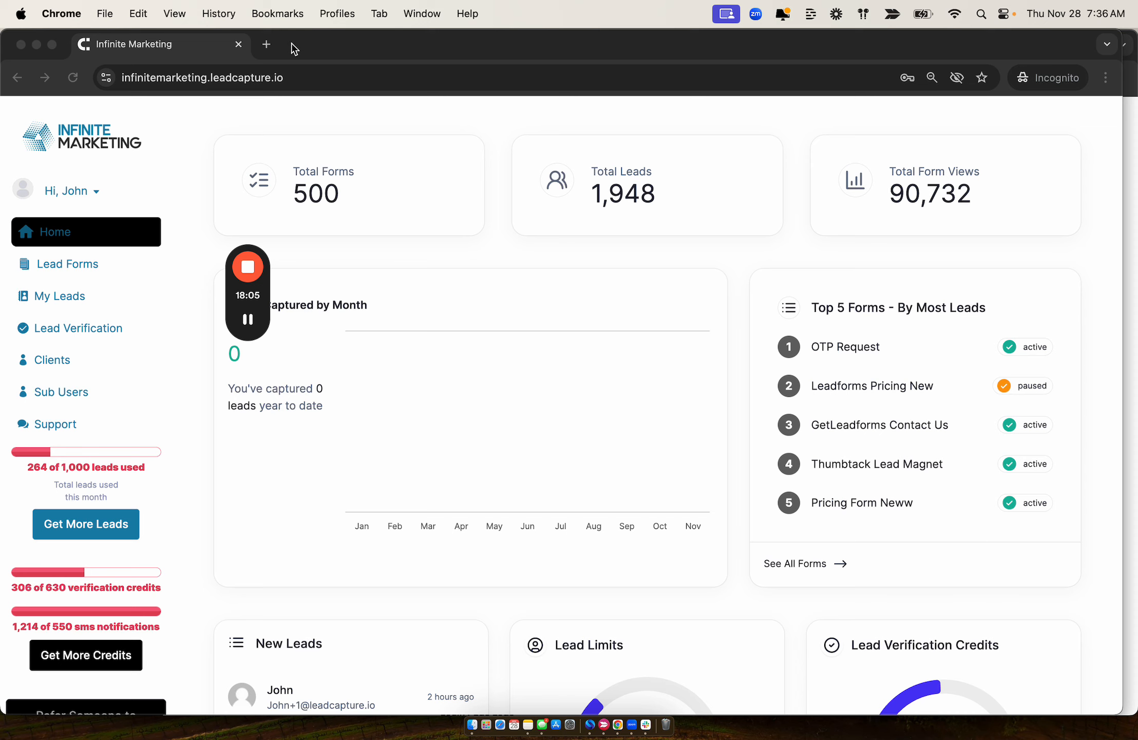
{"action": "left_click_drag", "start_coordinate": [294, 48], "coordinate": [601, 46]}
{"action": "left_click", "coordinate": [476, 95]}
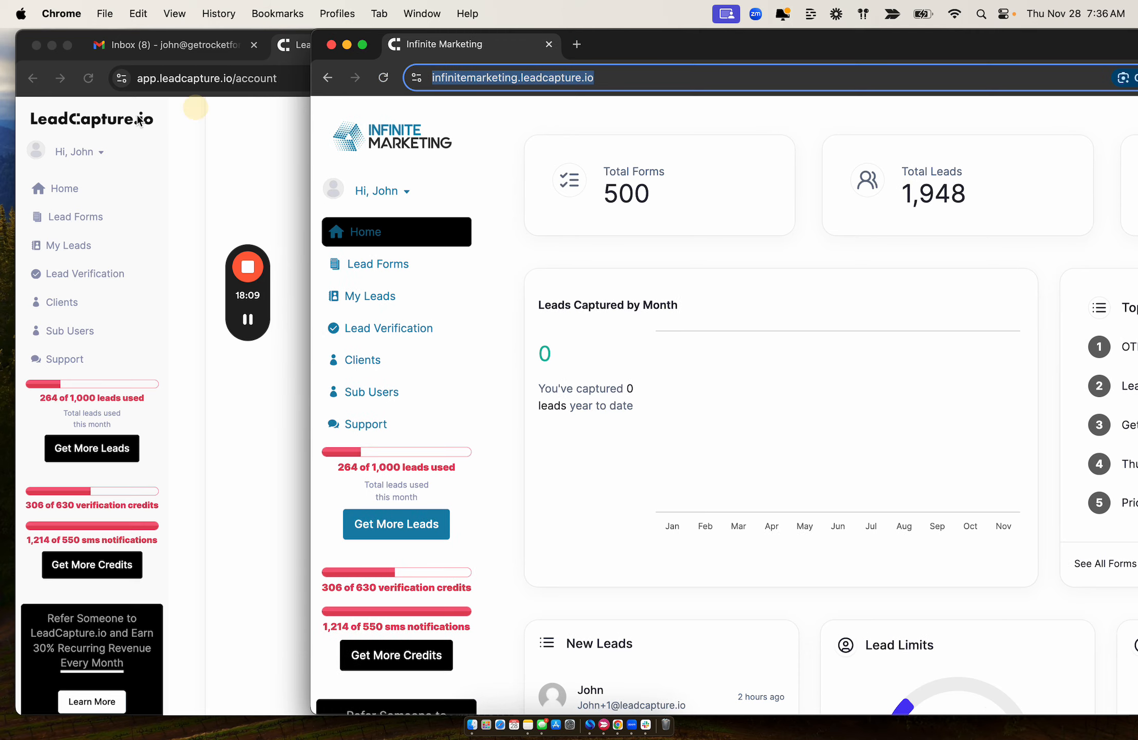
{"action": "left_click", "coordinate": [87, 113]}
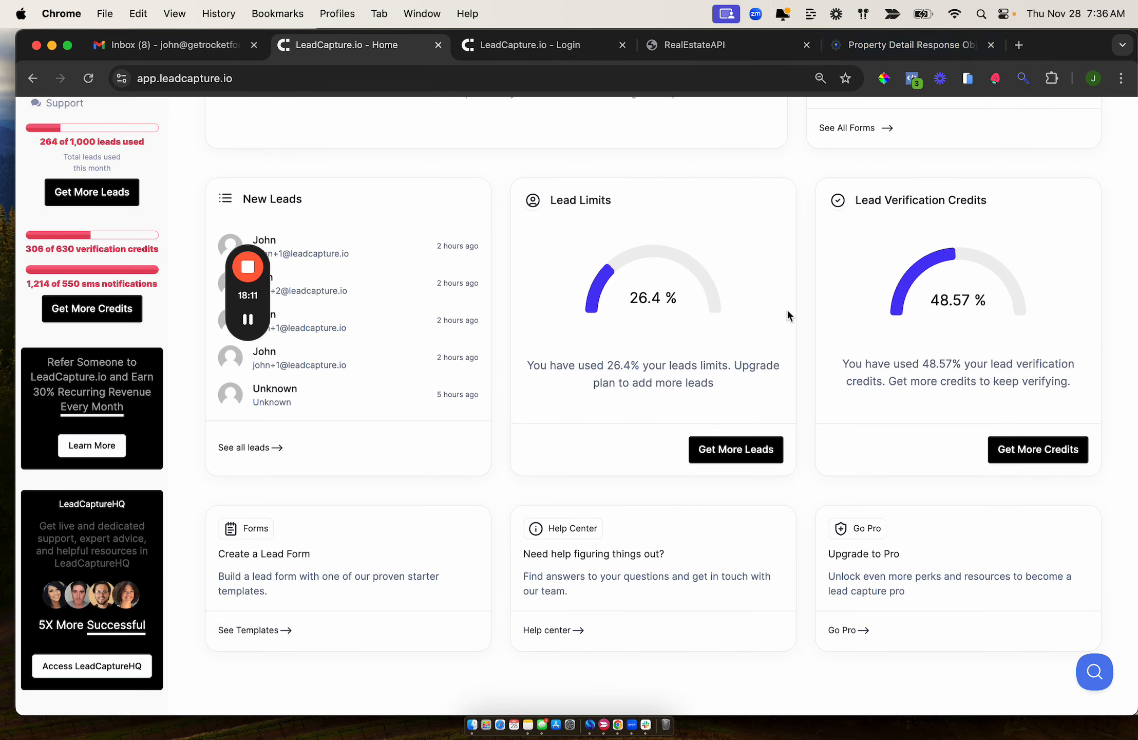
{"action": "left_click_drag", "start_coordinate": [1063, 45], "coordinate": [1007, 105]}
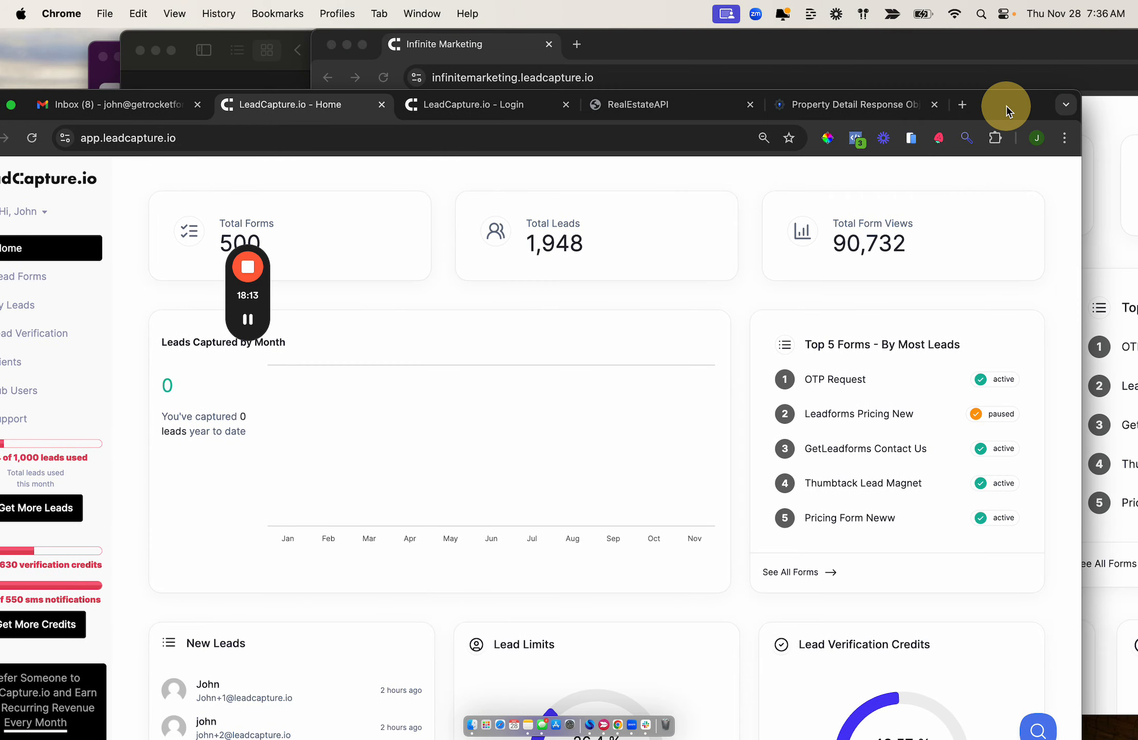
{"action": "left_click", "coordinate": [918, 56]}
{"action": "left_click_drag", "start_coordinate": [919, 56], "coordinate": [698, 14]}
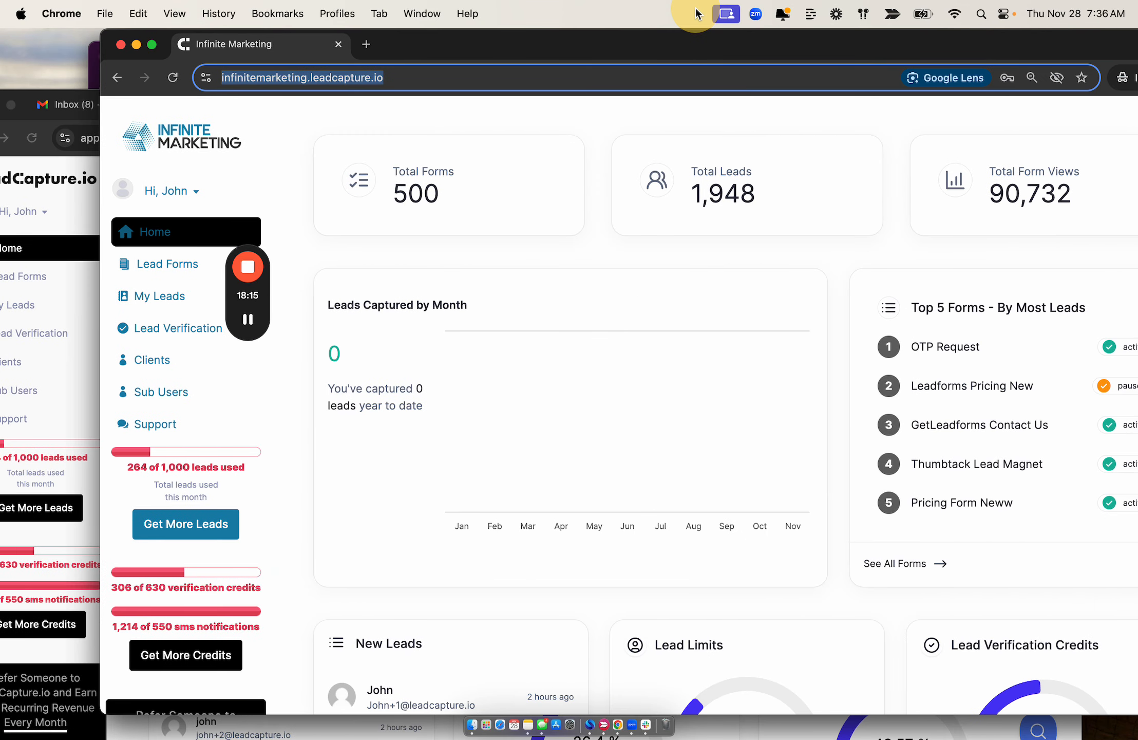
- Examine the co-branded Infinite Marketing dashboard, covering its logo, menu colors, buttons, lead widgets and lower cards
{"action": "scroll", "coordinate": [276, 225], "scroll_direction": "down", "scroll_amount": 8}
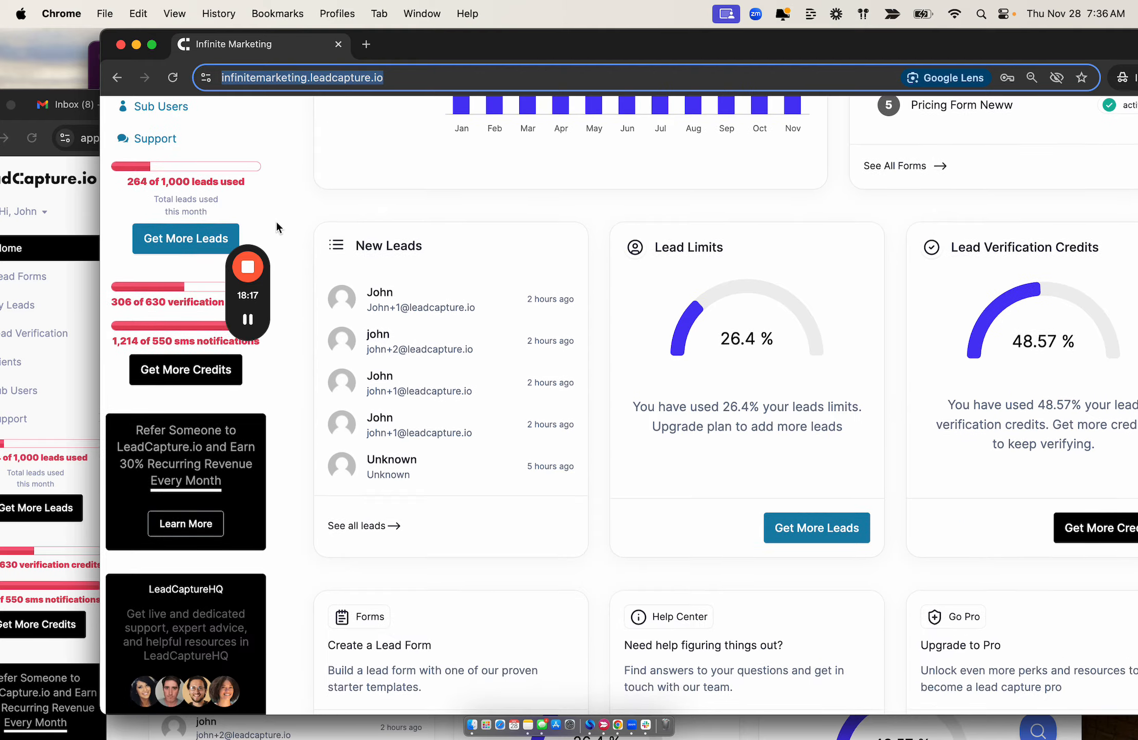
{"action": "scroll", "coordinate": [276, 225], "scroll_direction": "up", "scroll_amount": 8}
{"action": "scroll", "coordinate": [276, 225], "scroll_direction": "down", "scroll_amount": 9}
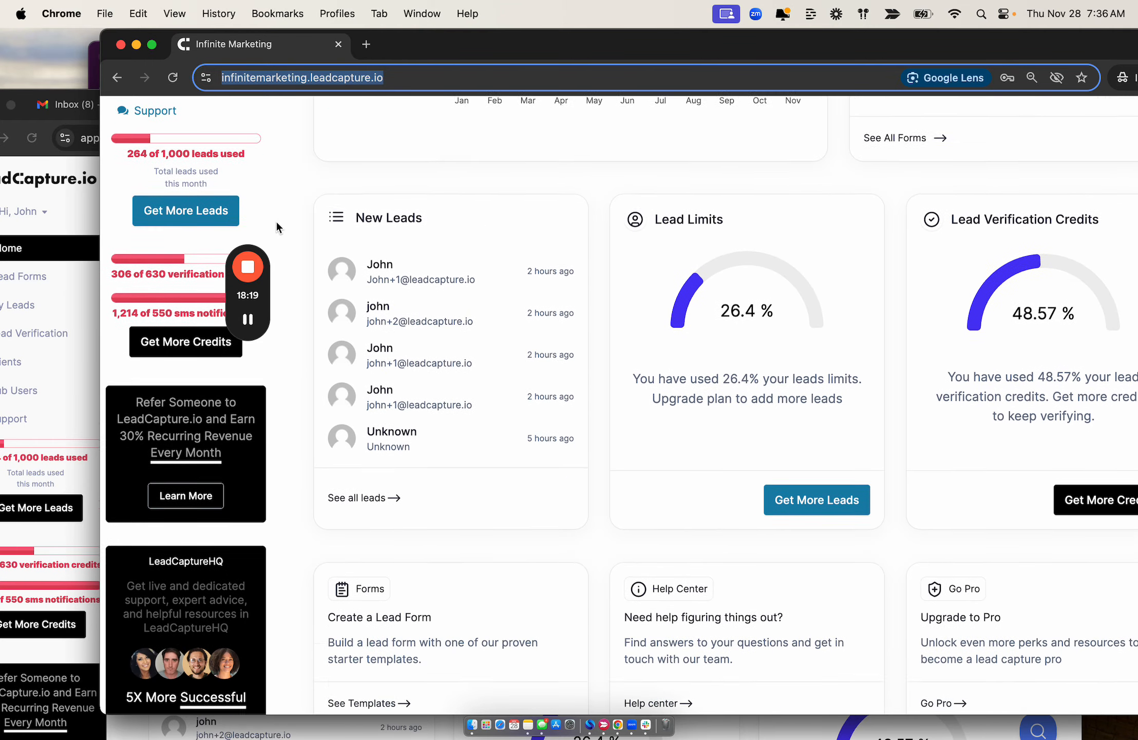
{"action": "scroll", "coordinate": [277, 224], "scroll_direction": "down", "scroll_amount": 3}
{"action": "scroll", "coordinate": [277, 224], "scroll_direction": "up", "scroll_amount": 12}
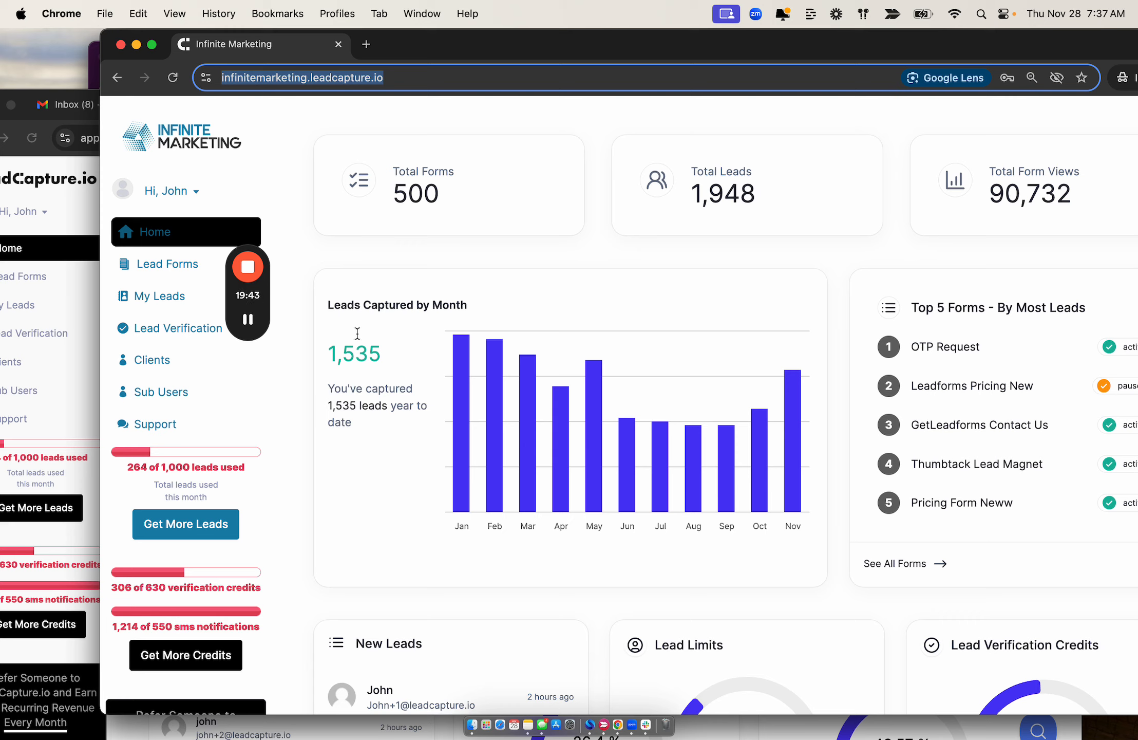
- Close the incognito co-branded dashboard and move the main browser window back to its original place
{"action": "left_click", "coordinate": [338, 44]}
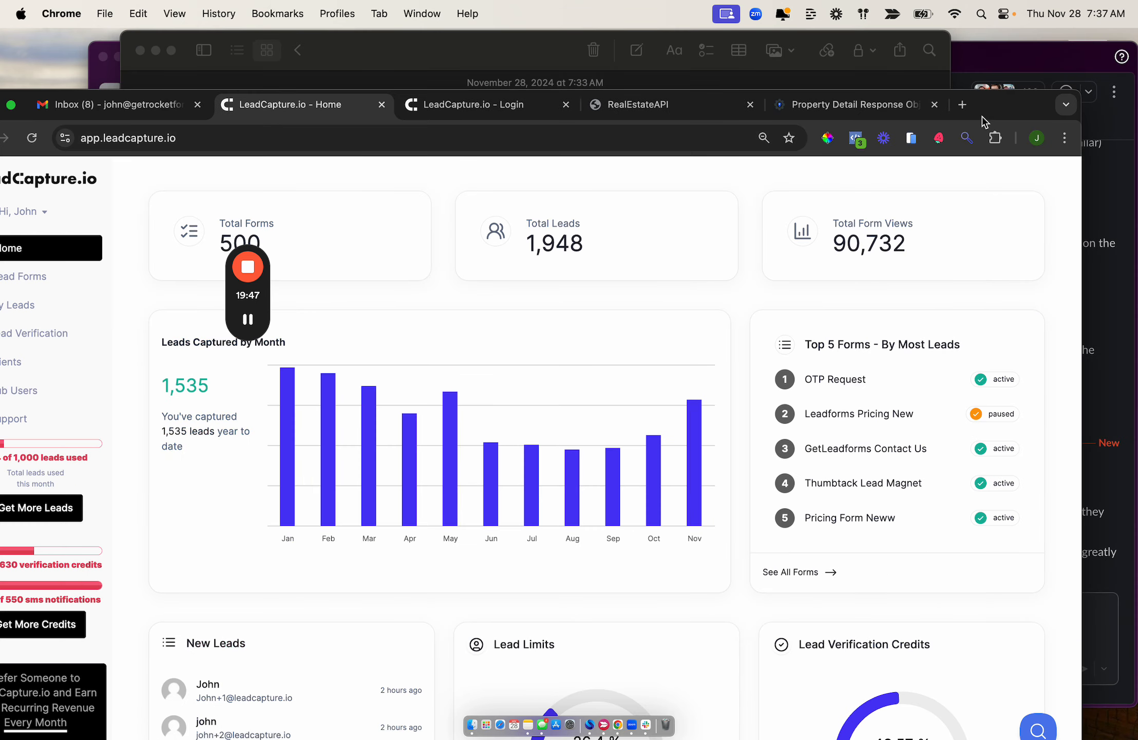
{"action": "left_click_drag", "start_coordinate": [994, 109], "coordinate": [1078, 39]}
{"action": "left_click", "coordinate": [443, 302]}
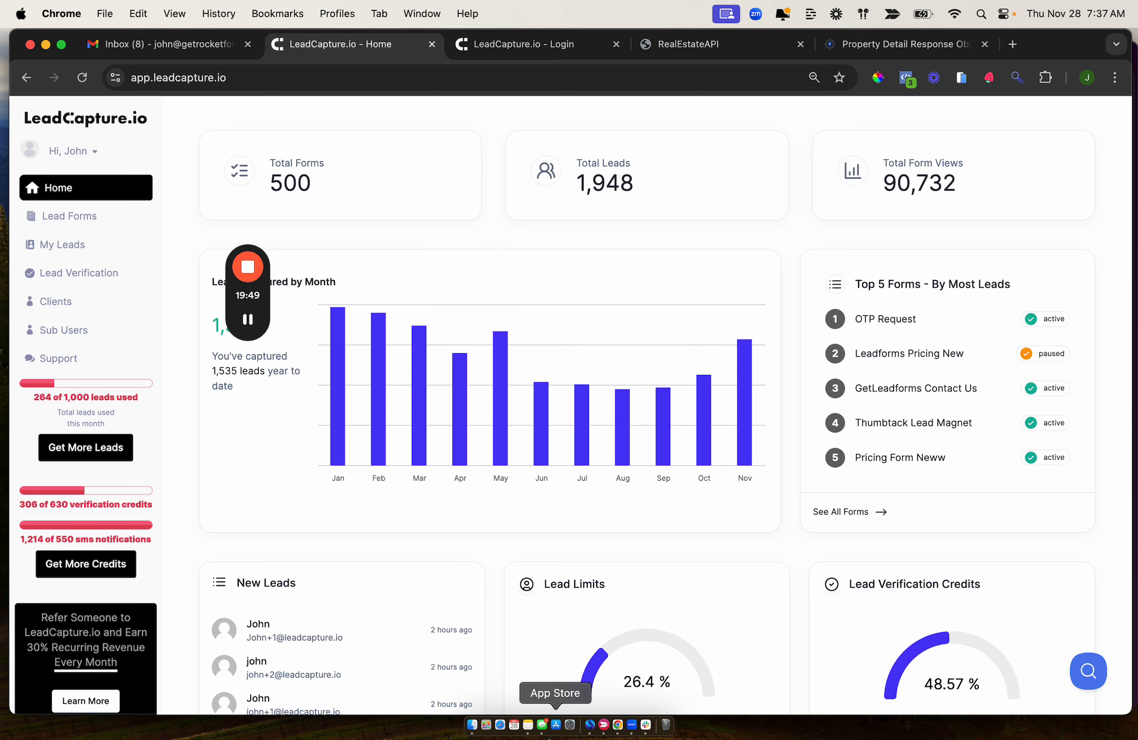
- Switch to Notes and mark Co-branding updates as done in the Thanksgiving Update checklist
{"action": "left_click", "coordinate": [528, 724]}
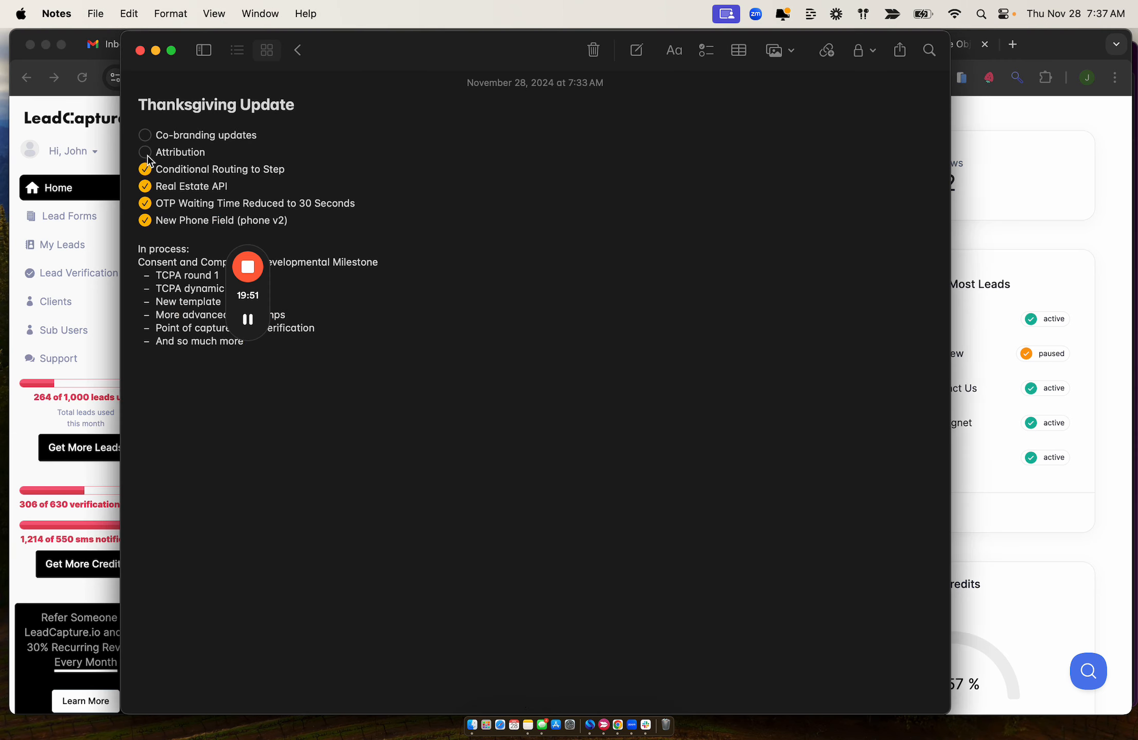
{"action": "left_click", "coordinate": [145, 135]}
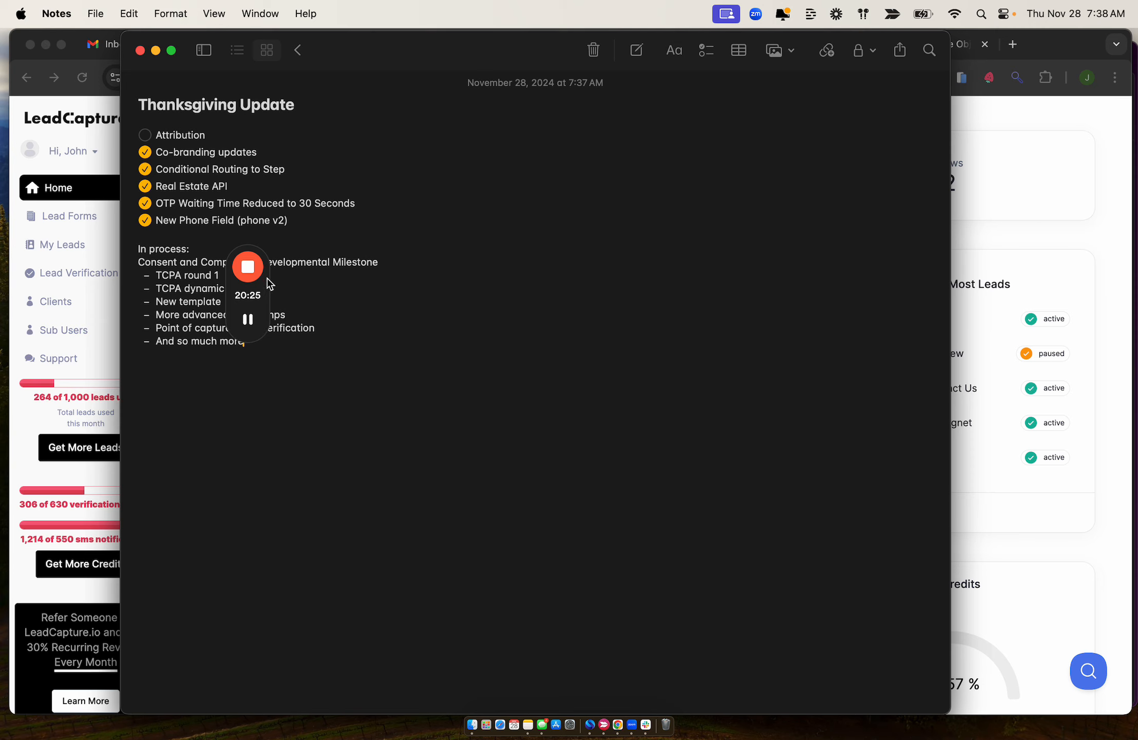
{"action": "left_click", "coordinate": [248, 320]}
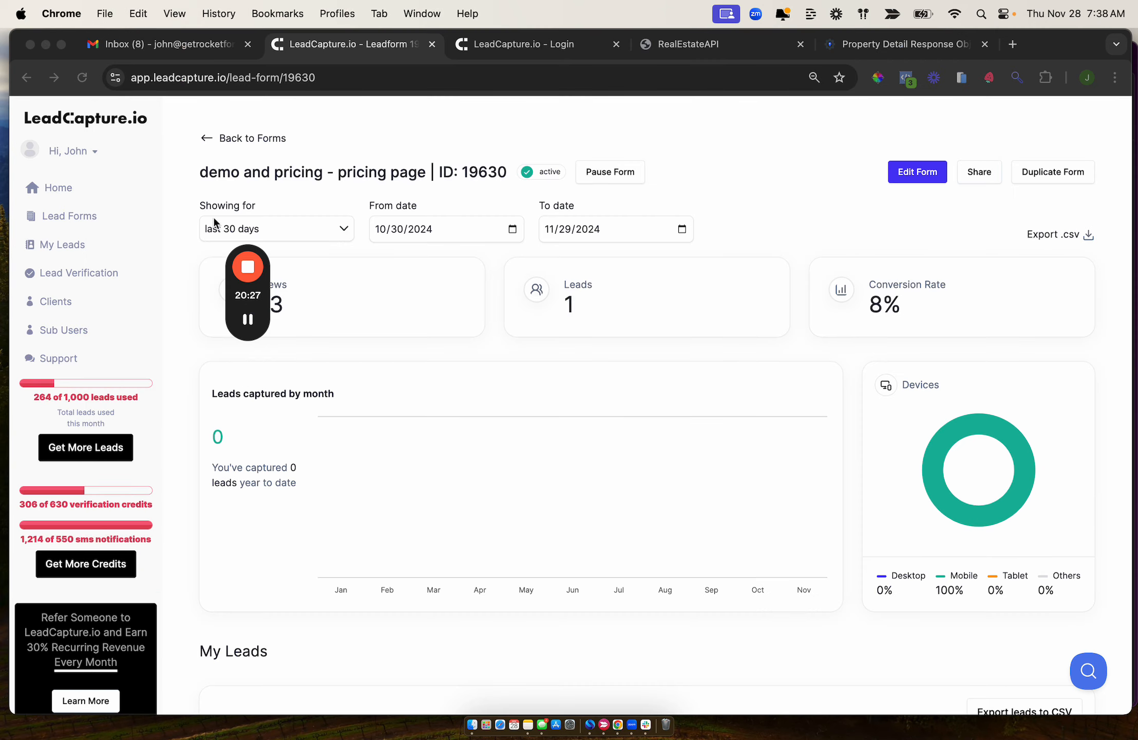
- Open the lead record listed under My Leads for the demo and pricing - pricing page form
{"action": "left_click_drag", "start_coordinate": [233, 305], "coordinate": [988, 500]}
{"action": "scroll", "coordinate": [657, 421], "scroll_direction": "down", "scroll_amount": 5}
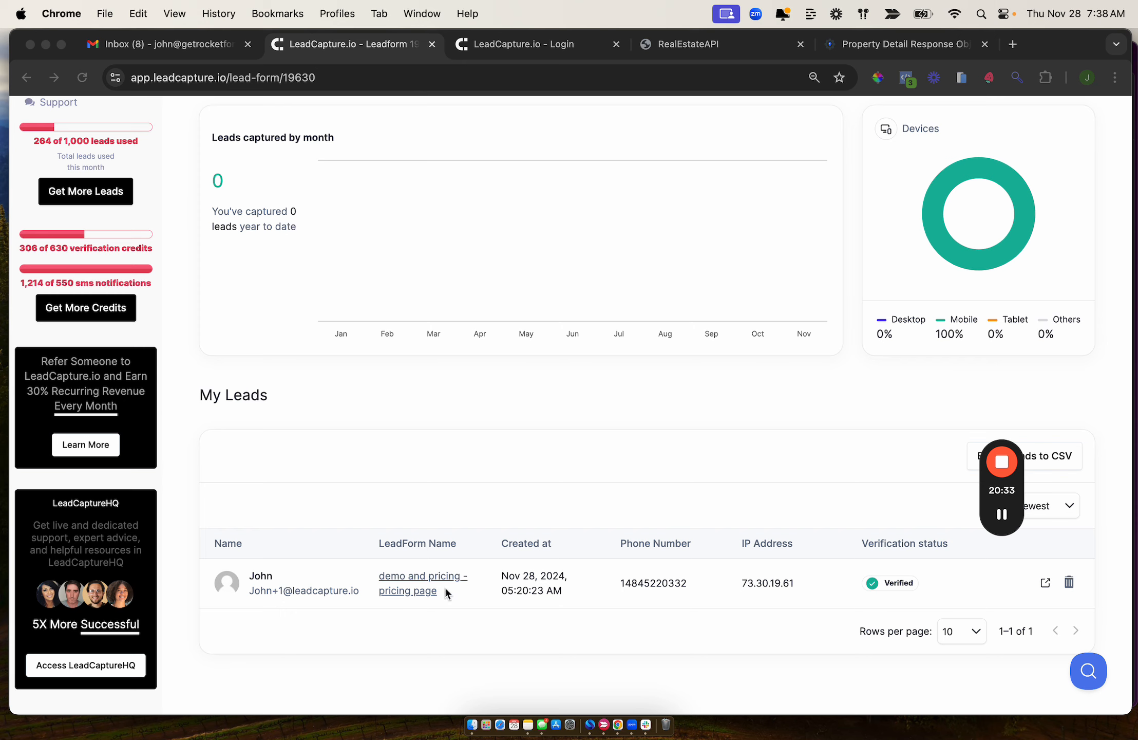
{"action": "left_click", "coordinate": [262, 589]}
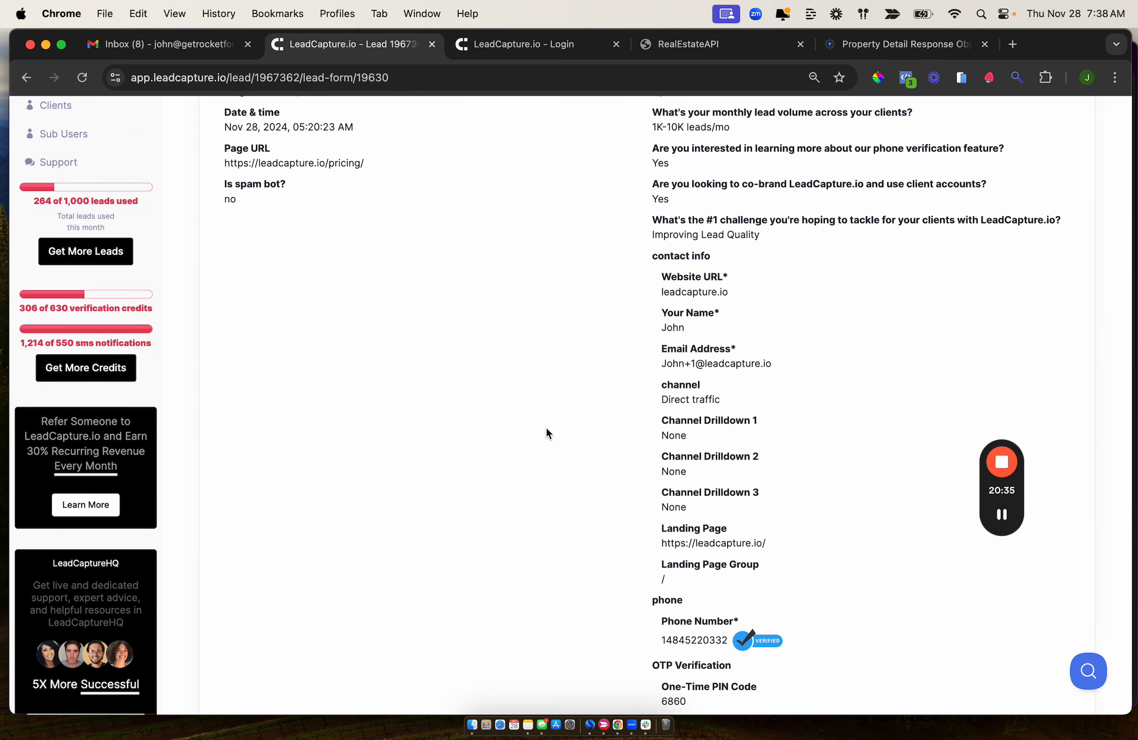
- Examine the lead's answers and attribution data, covering channel, Channel Drilldown 1 to 3, Landing Page and Landing Page Group
{"action": "scroll", "coordinate": [546, 426], "scroll_direction": "up", "scroll_amount": 5}
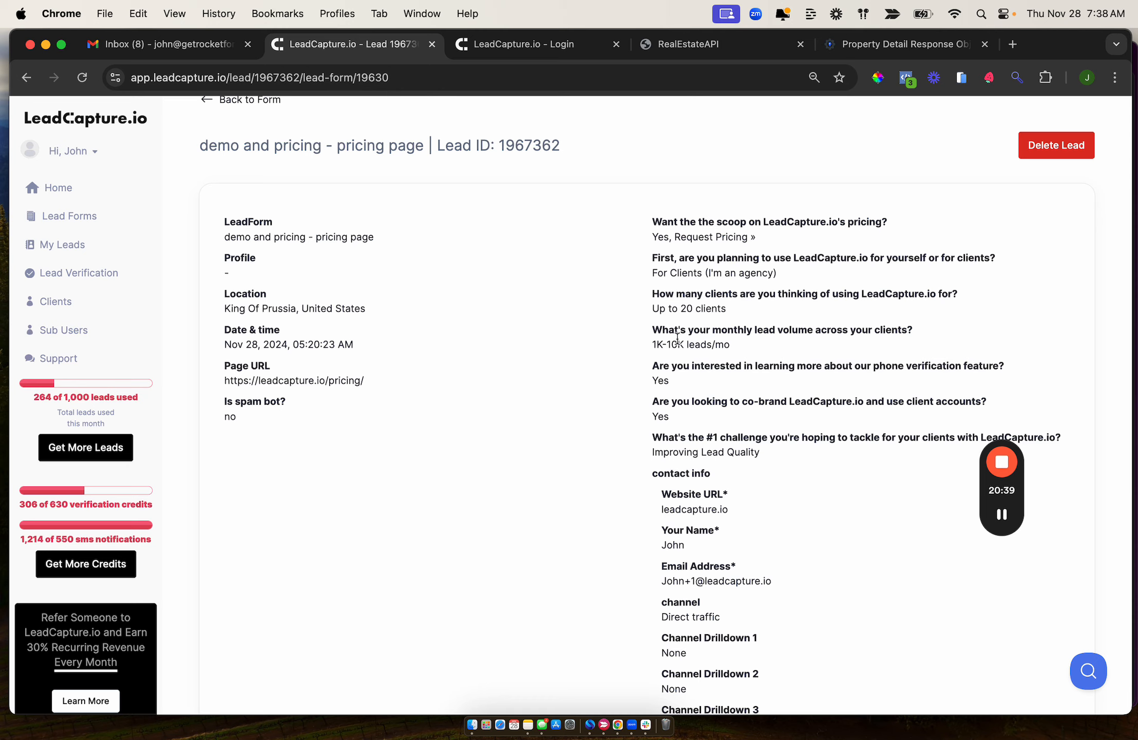
{"action": "scroll", "coordinate": [706, 294], "scroll_direction": "down", "scroll_amount": 4}
{"action": "scroll", "coordinate": [707, 294], "scroll_direction": "down", "scroll_amount": 2}
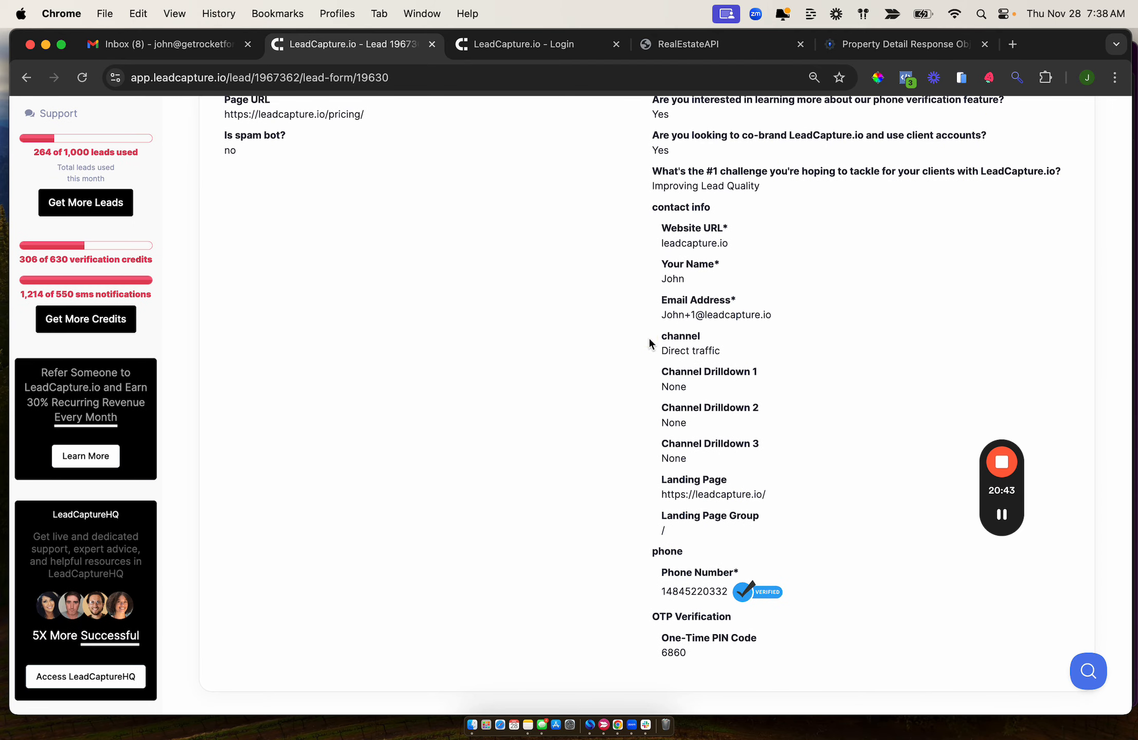
{"action": "left_click_drag", "start_coordinate": [648, 336], "coordinate": [750, 340]}
{"action": "left_click", "coordinate": [1003, 514]}
{"action": "left_click", "coordinate": [1002, 514]}
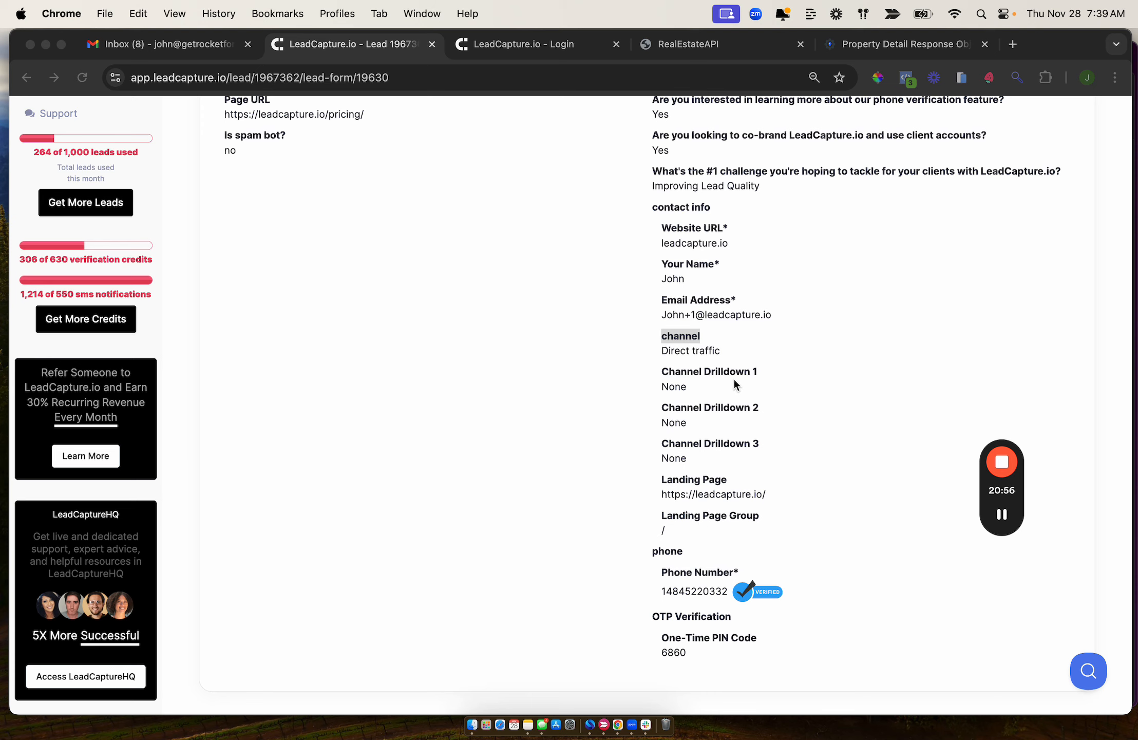
{"action": "scroll", "coordinate": [731, 376], "scroll_direction": "up", "scroll_amount": 1}
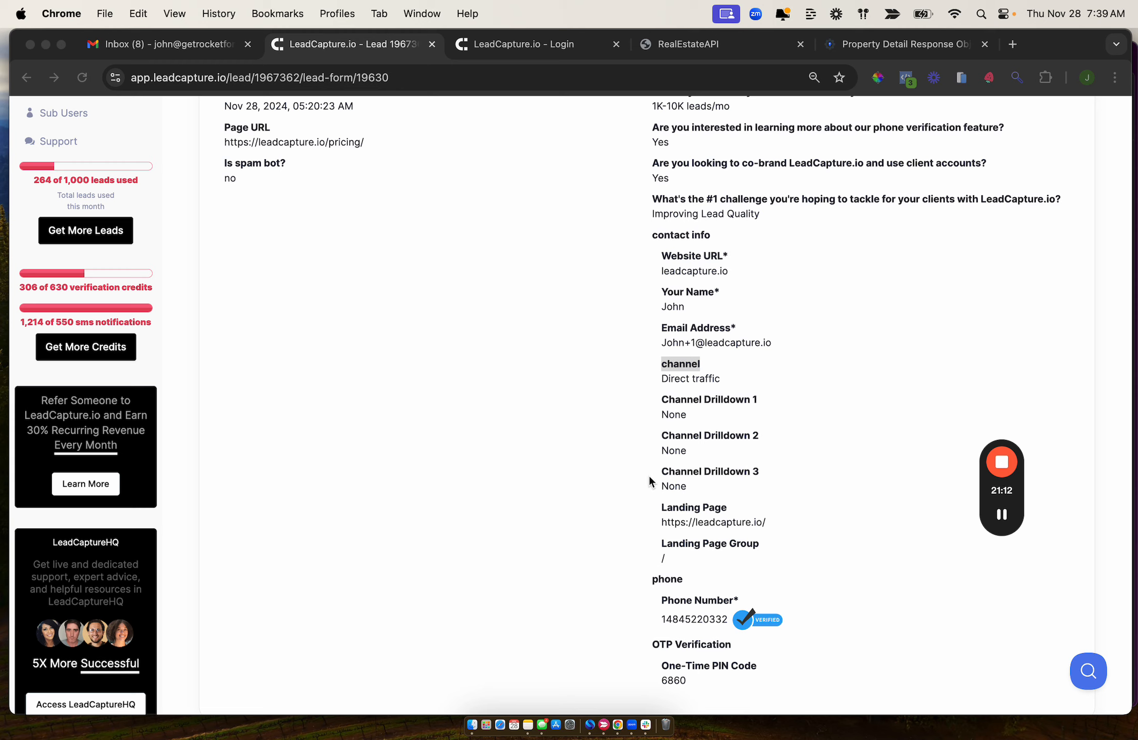
{"action": "left_click", "coordinate": [640, 366]}
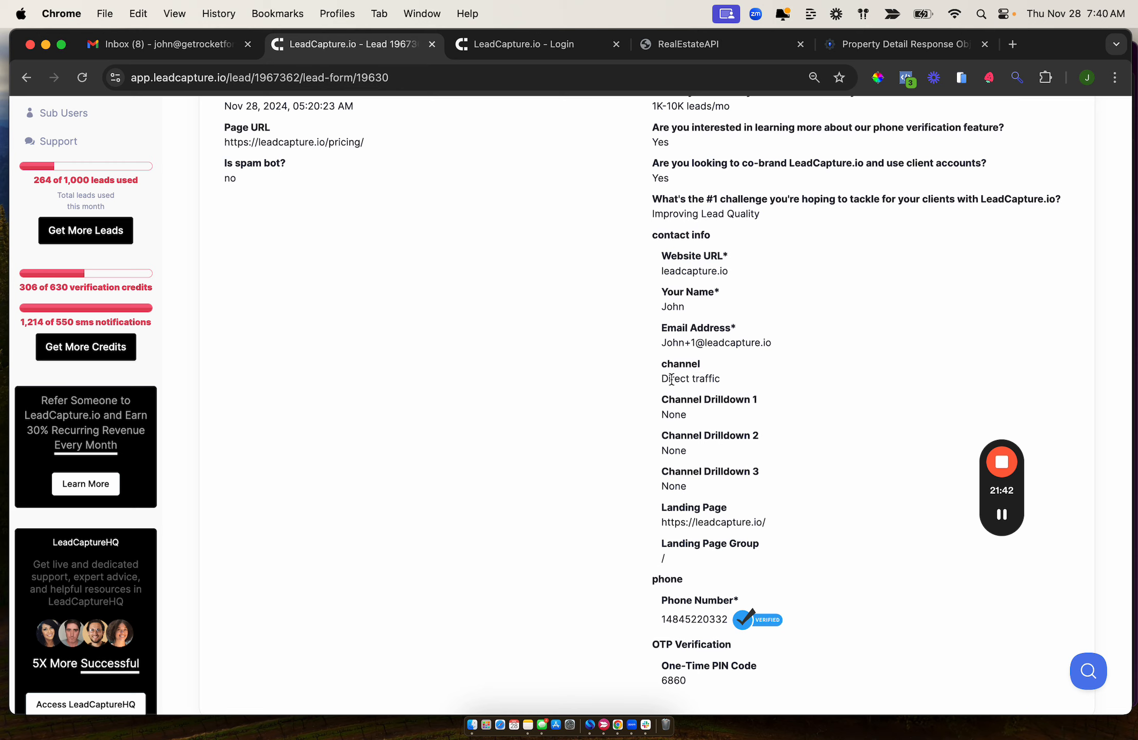
{"action": "scroll", "coordinate": [672, 379], "scroll_direction": "up", "scroll_amount": 1}
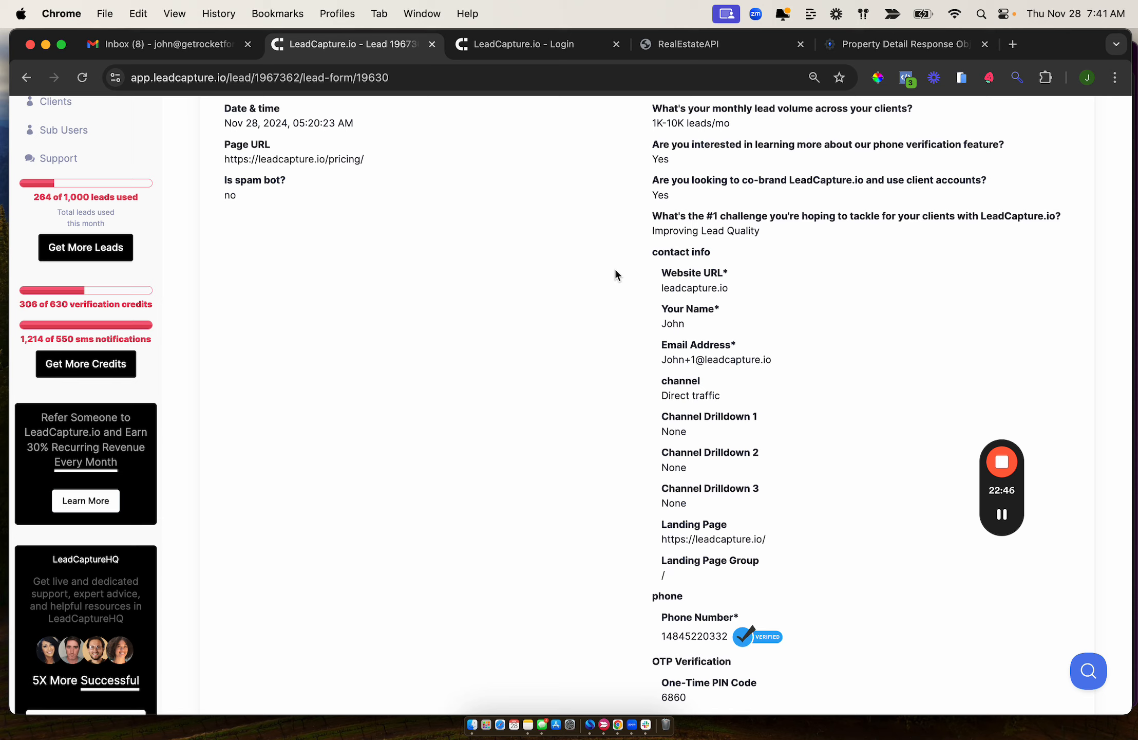
{"action": "mouse_move", "coordinate": [1001, 514]}
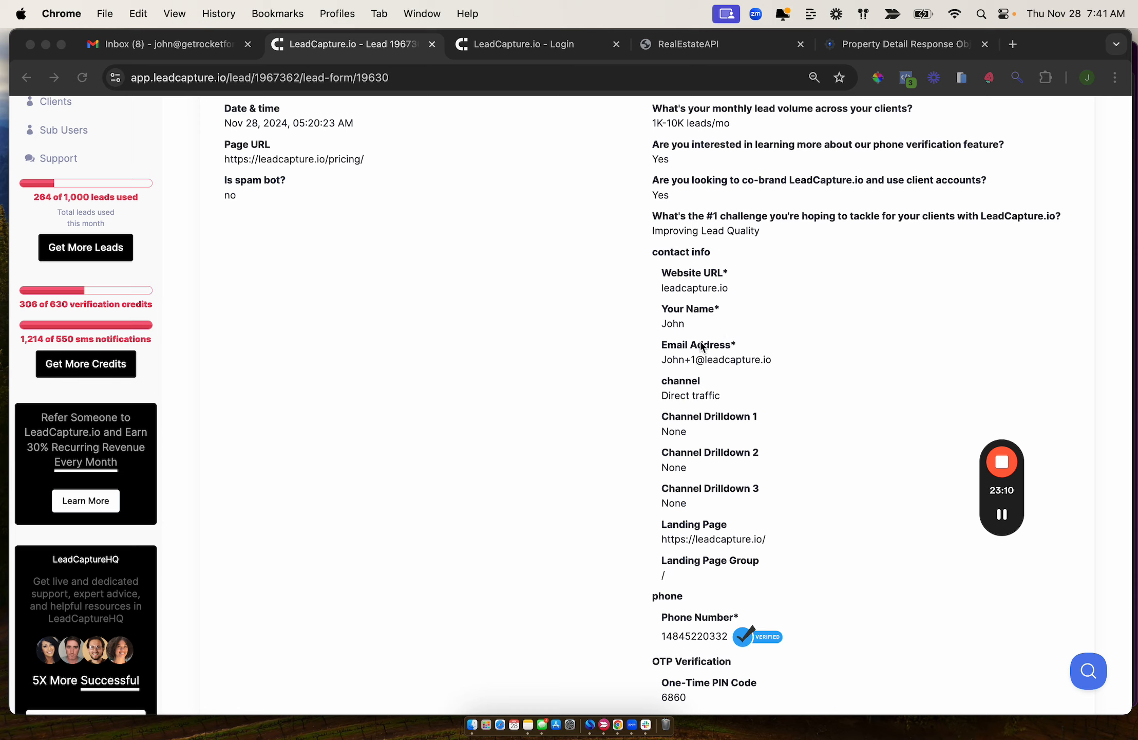
{"action": "scroll", "coordinate": [702, 346], "scroll_direction": "up", "scroll_amount": 5}
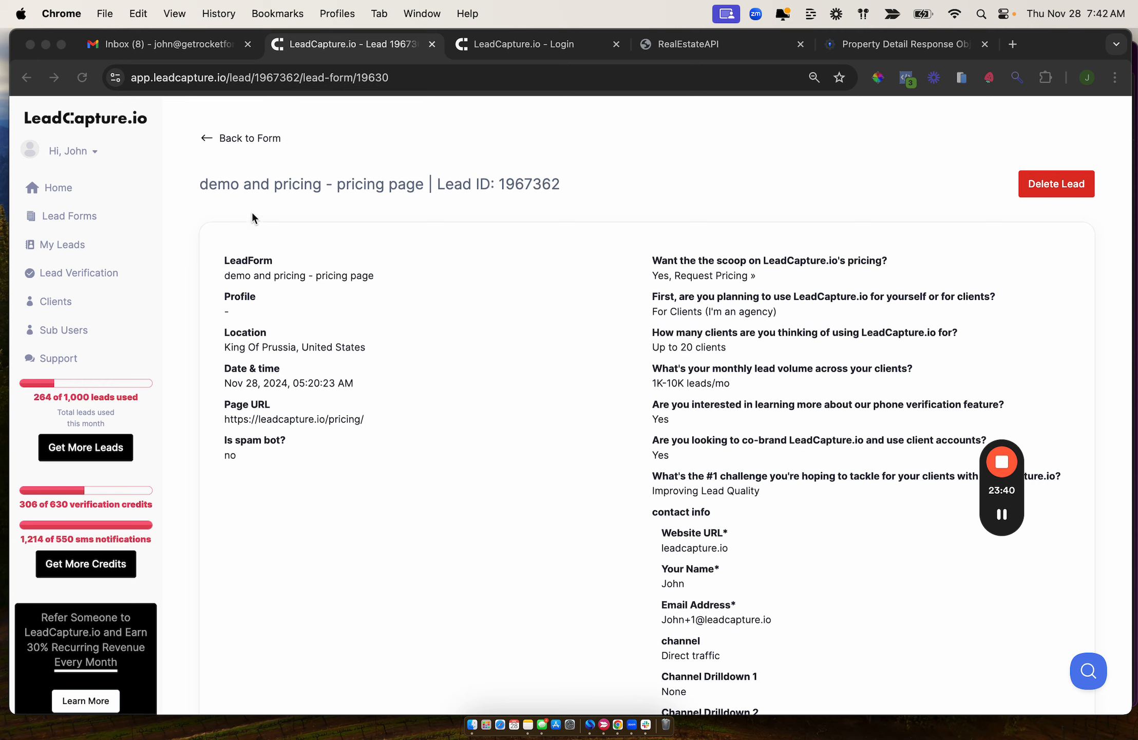
- Return to the demo and pricing - pricing page form overview and open the form for editing
{"action": "left_click", "coordinate": [204, 145]}
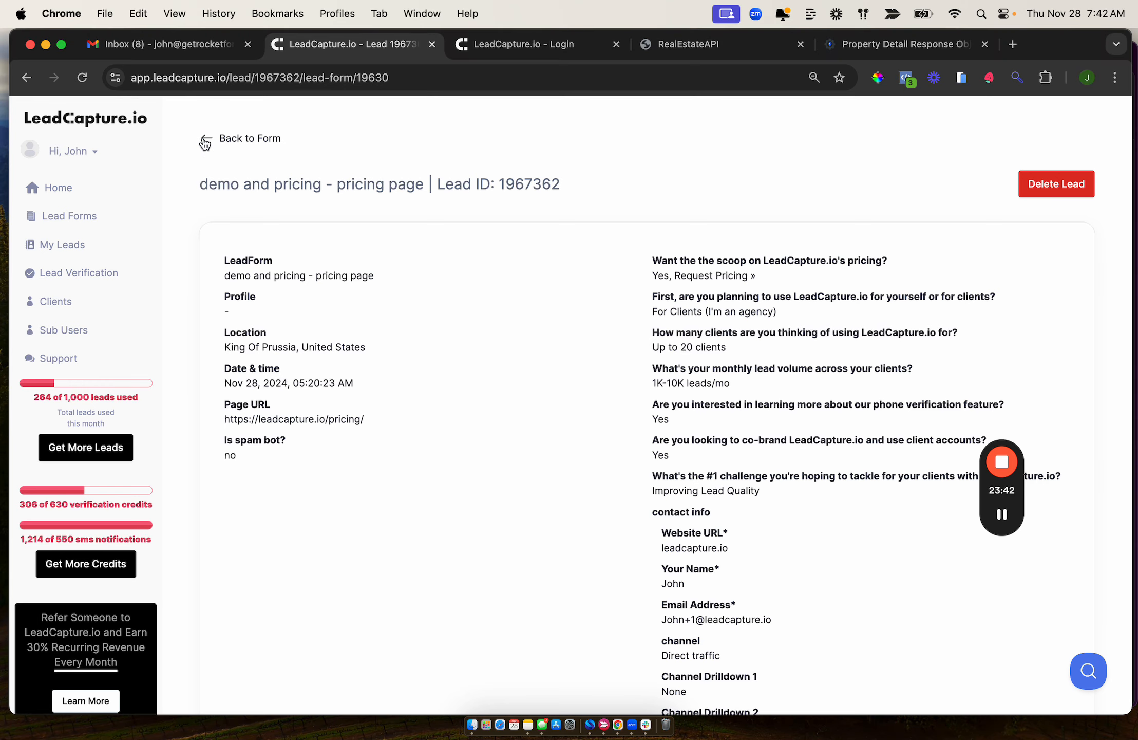
{"action": "left_click", "coordinate": [203, 141]}
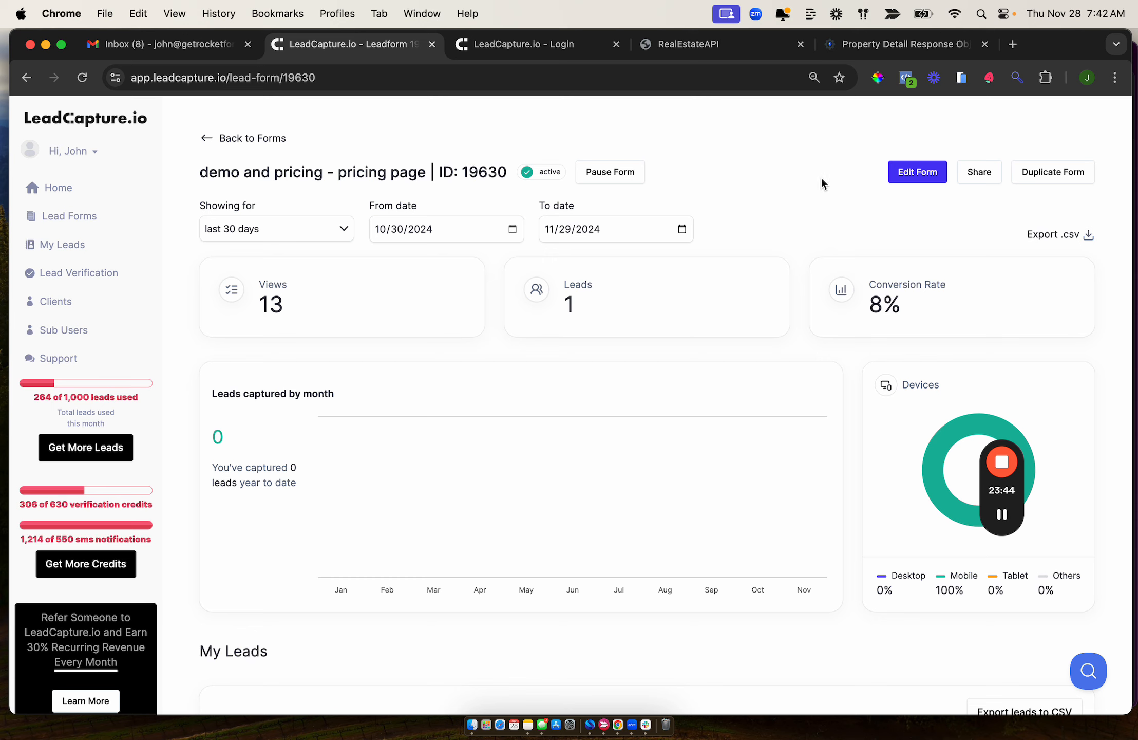
{"action": "left_click", "coordinate": [893, 176]}
{"action": "scroll", "coordinate": [947, 393], "scroll_direction": "down", "scroll_amount": 1}
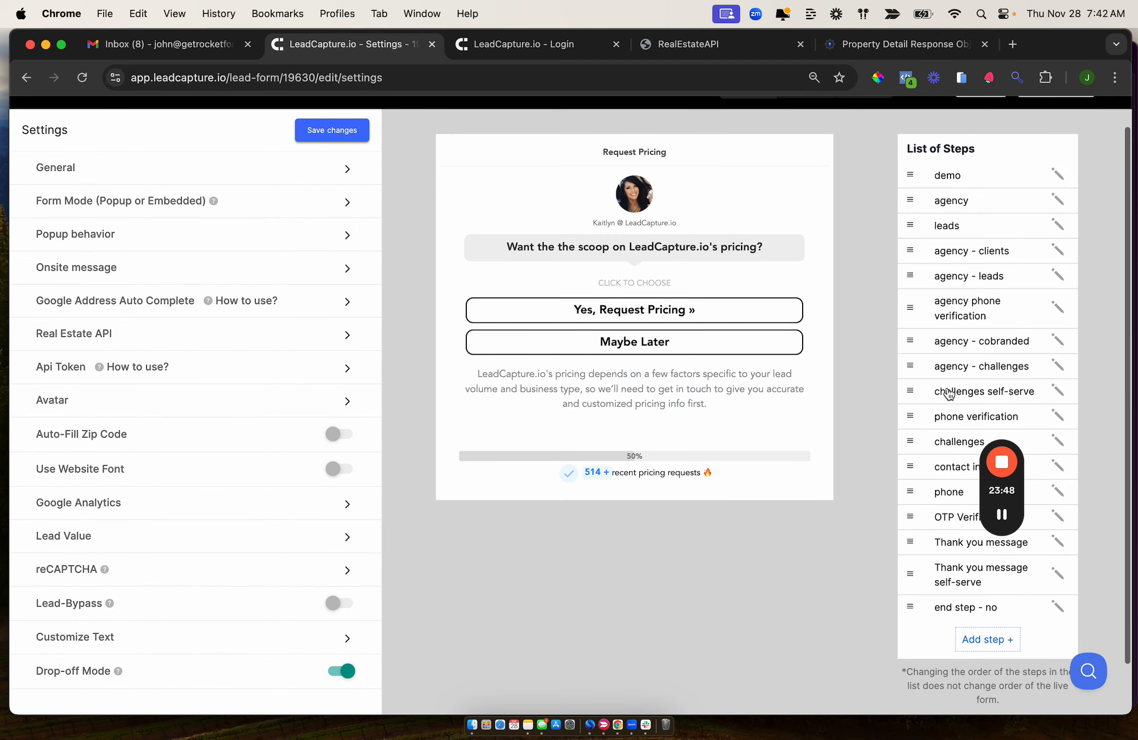
{"action": "scroll", "coordinate": [940, 442], "scroll_direction": "up", "scroll_amount": 1}
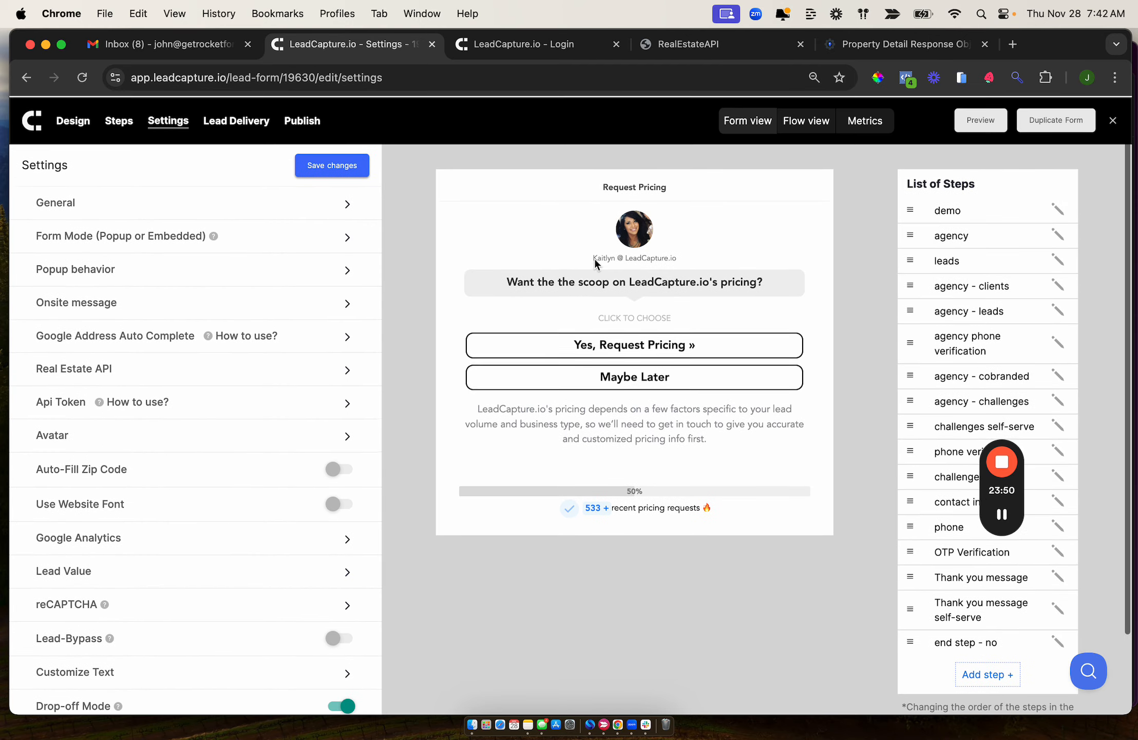
- Open the form's Lead Delivery settings and expand the Attributer.io integration
{"action": "left_click", "coordinate": [236, 119]}
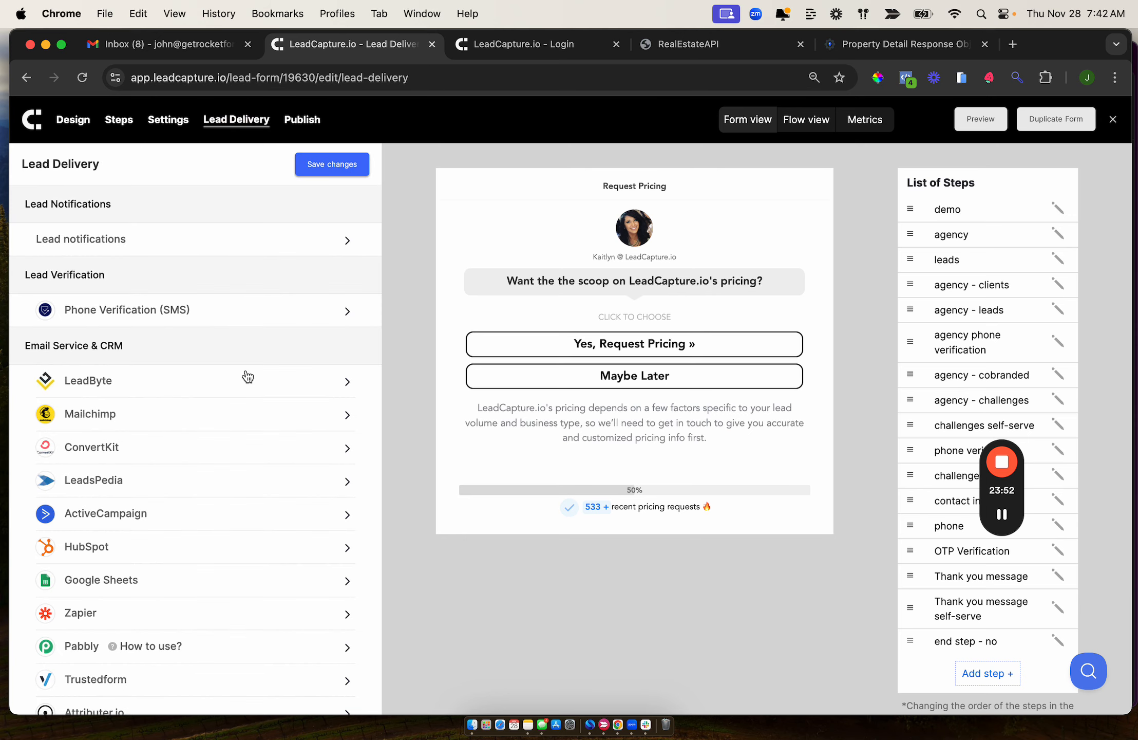
{"action": "scroll", "coordinate": [247, 376], "scroll_direction": "down", "scroll_amount": 2}
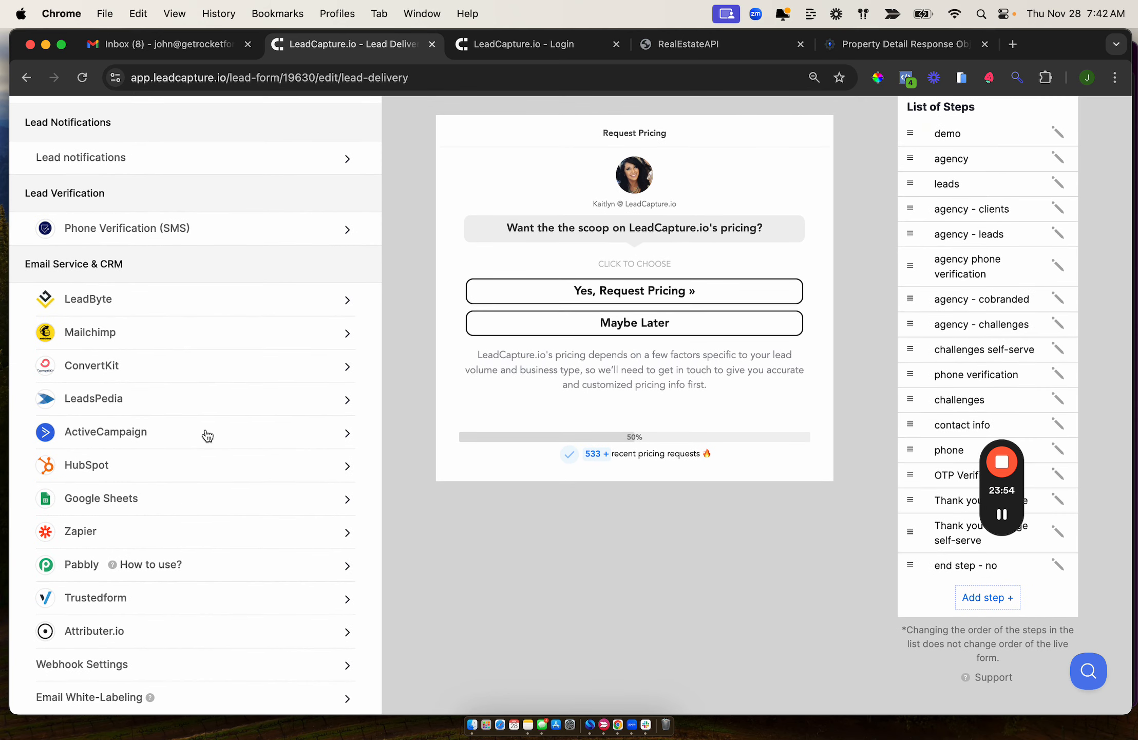
{"action": "left_click", "coordinate": [139, 633]}
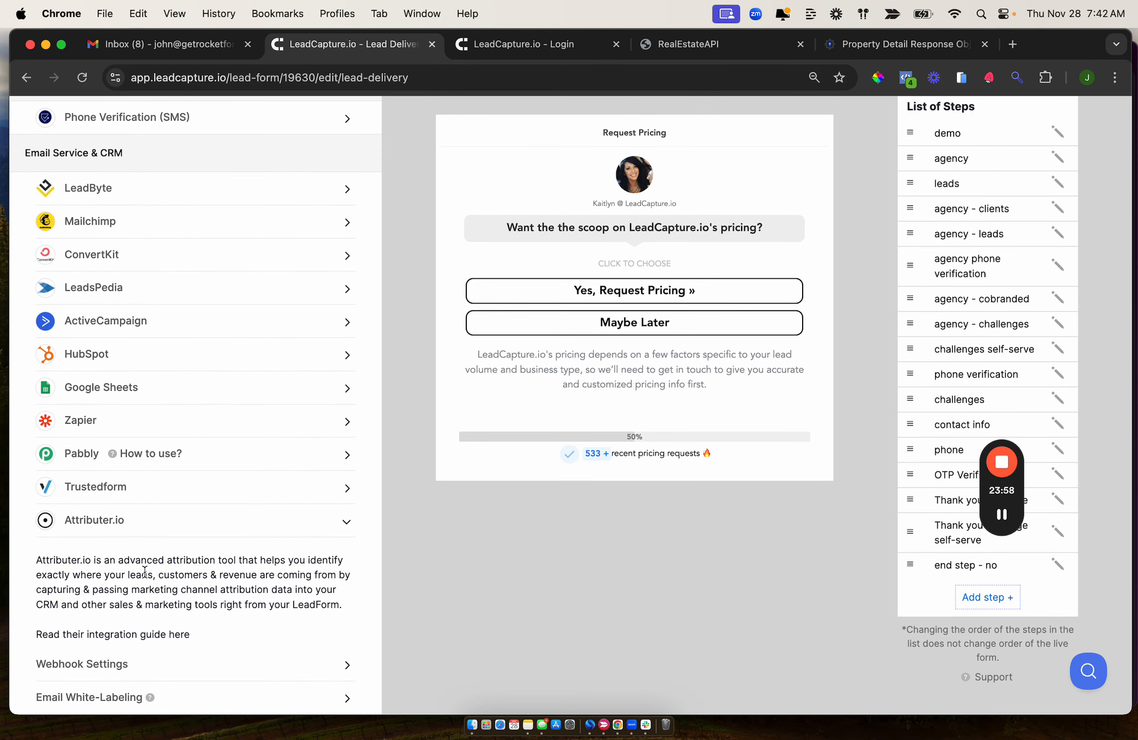
- Switch from the form's Lead Delivery settings to the Notes app, showing the Thanksgiving Update note
{"action": "scroll", "coordinate": [204, 563], "scroll_direction": "up", "scroll_amount": 3}
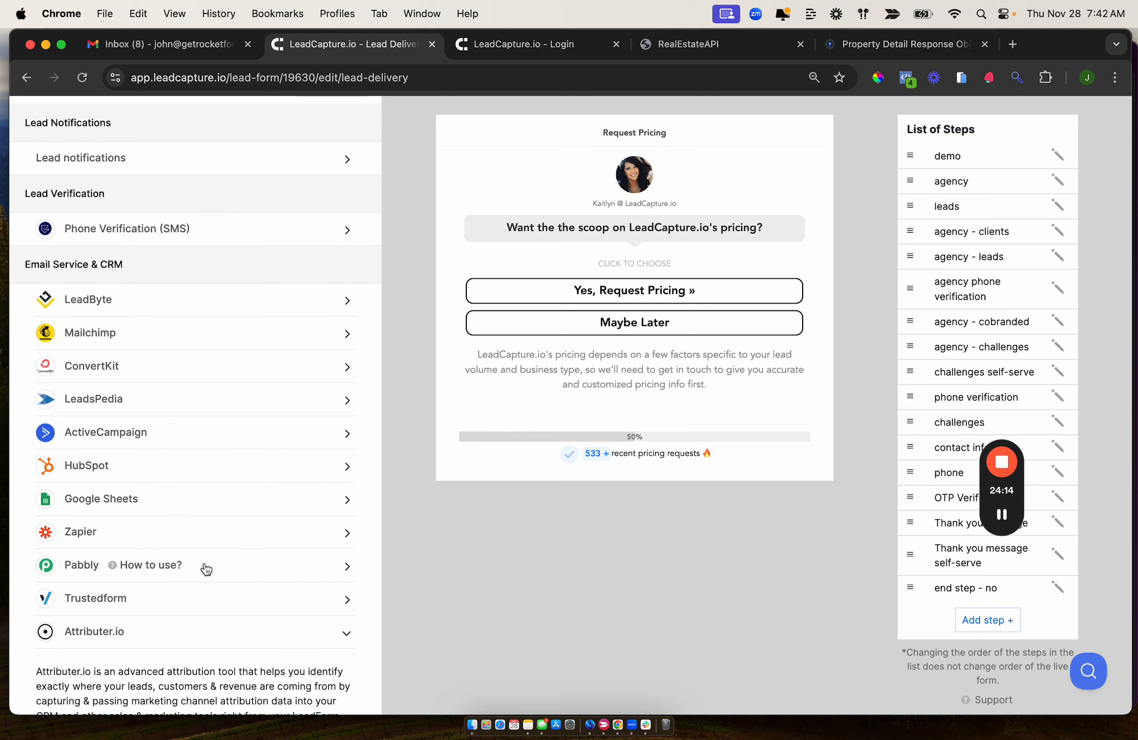
{"action": "scroll", "coordinate": [544, 657], "scroll_direction": "up", "scroll_amount": 3}
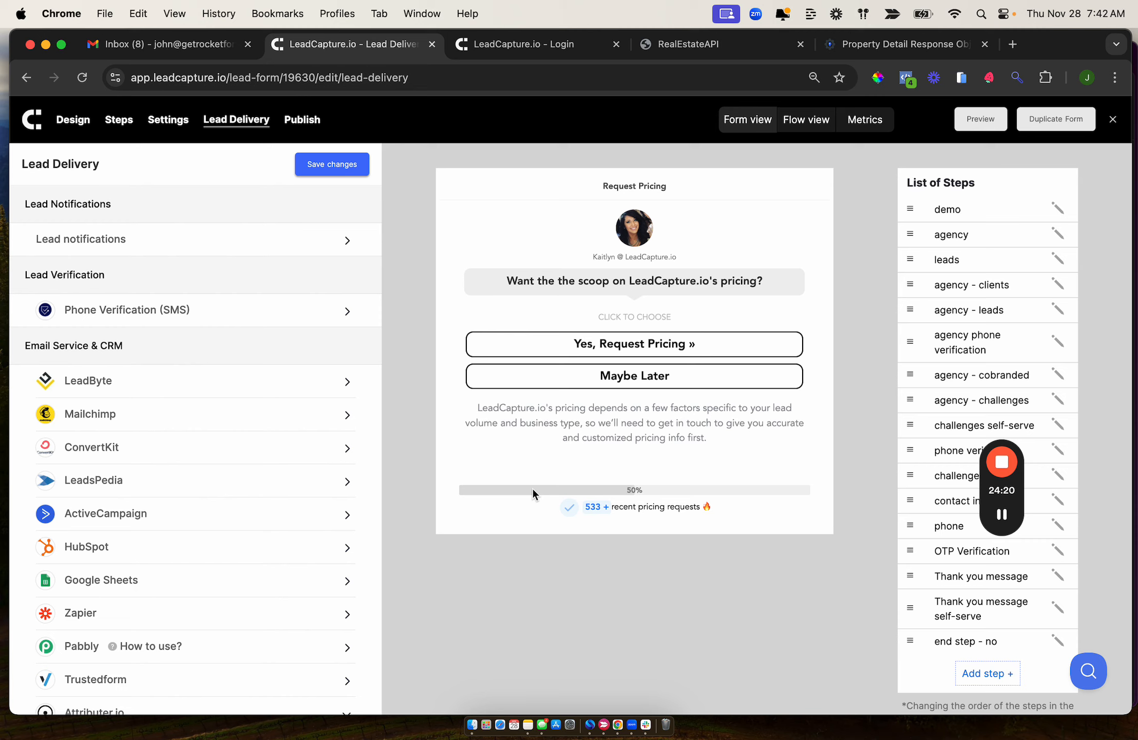
{"action": "left_click", "coordinate": [528, 724]}
{"action": "mouse_move", "coordinate": [1003, 516]}
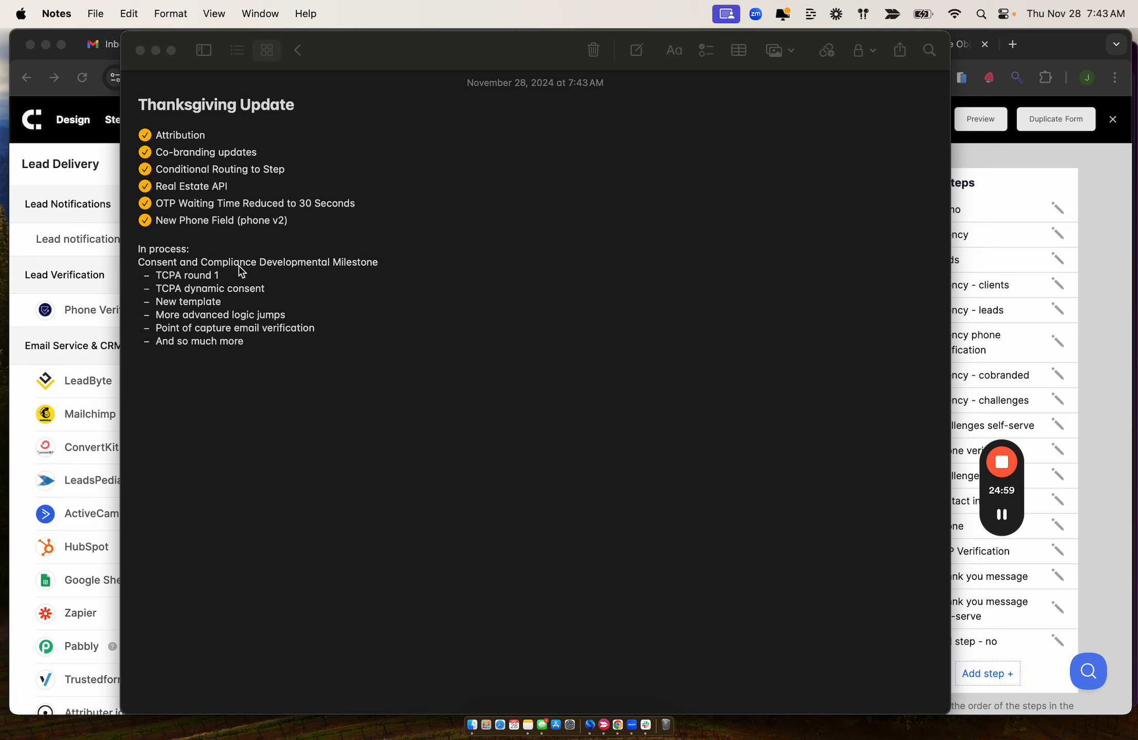
- Highlight the TCPA round 1 and TCPA dynamic consent lines under In process while reviewing the Consent and Compliance milestone
{"action": "triple_click", "coordinate": [187, 276]}
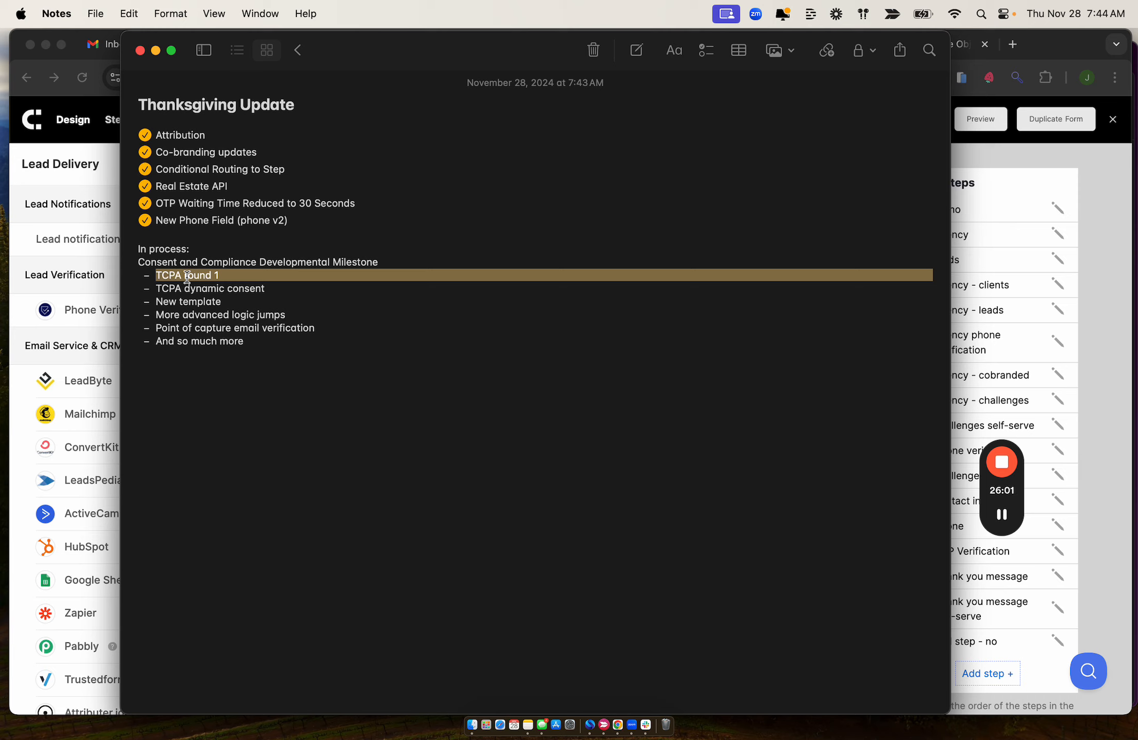
{"action": "double_click", "coordinate": [172, 287]}
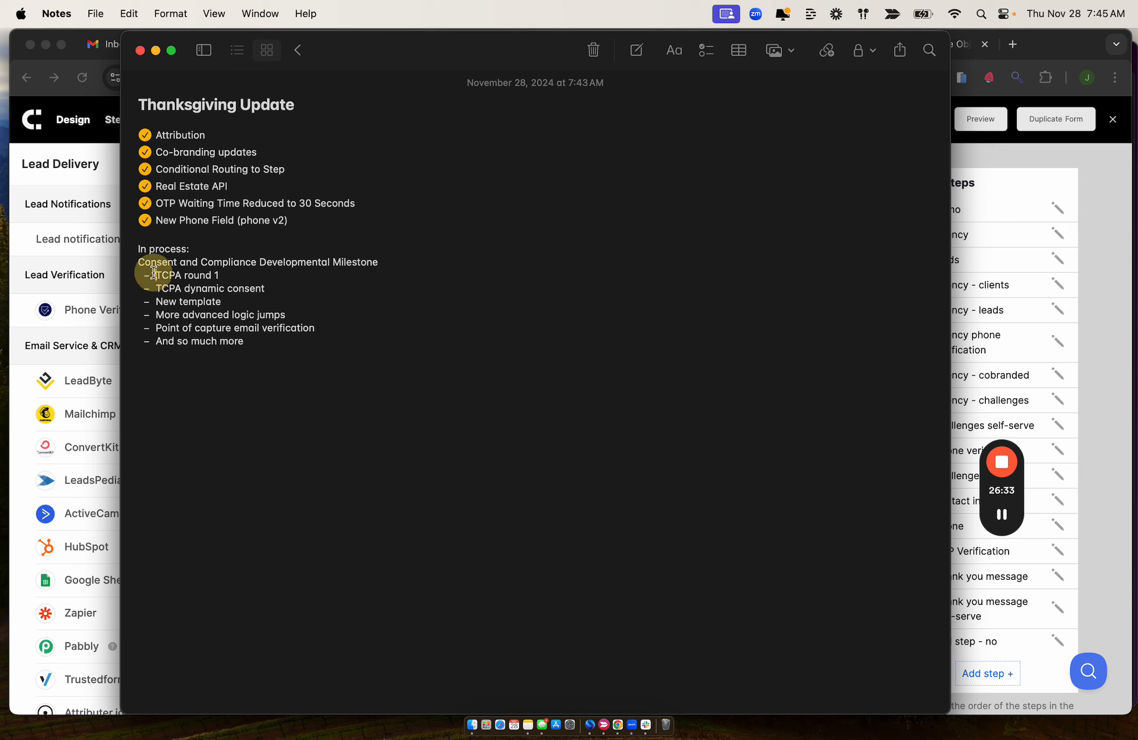
{"action": "triple_click", "coordinate": [154, 273]}
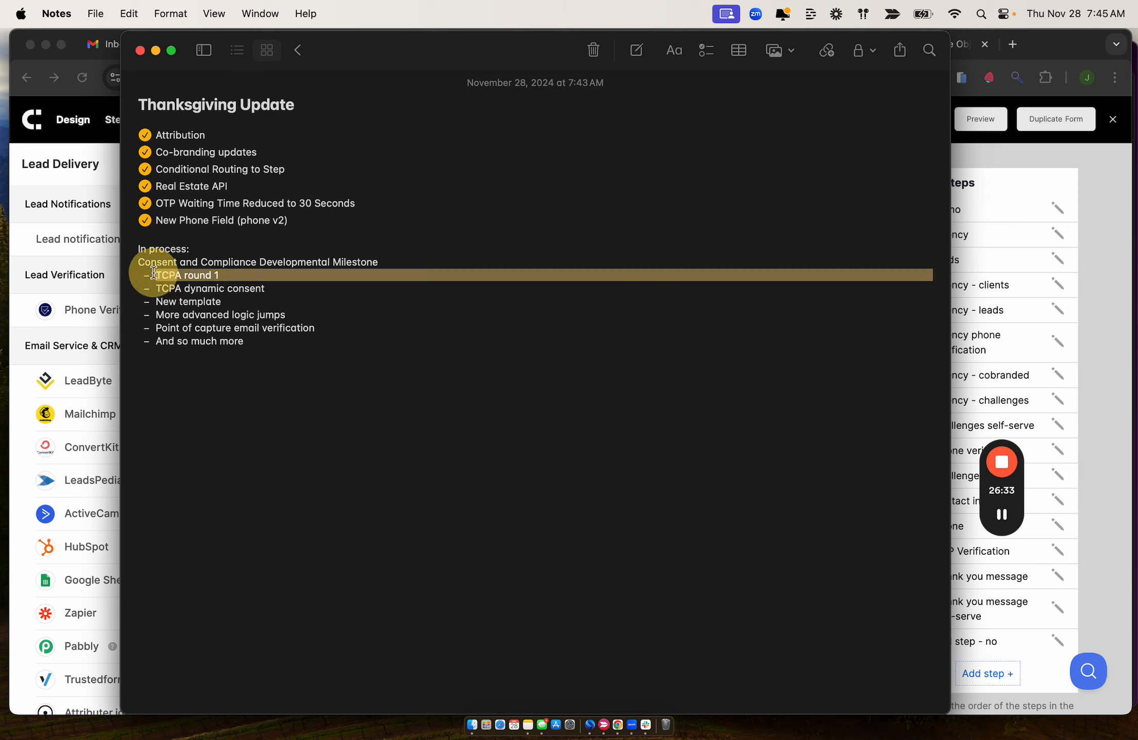
{"action": "triple_click", "coordinate": [200, 287]}
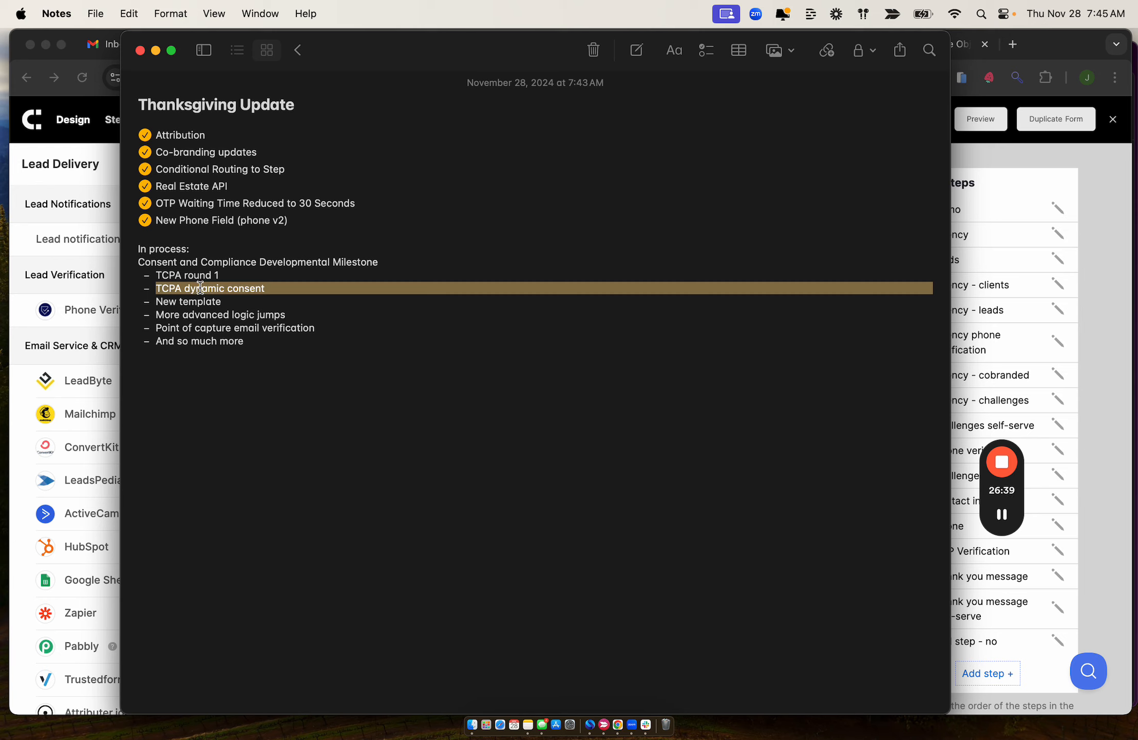
{"action": "left_click", "coordinate": [157, 273]}
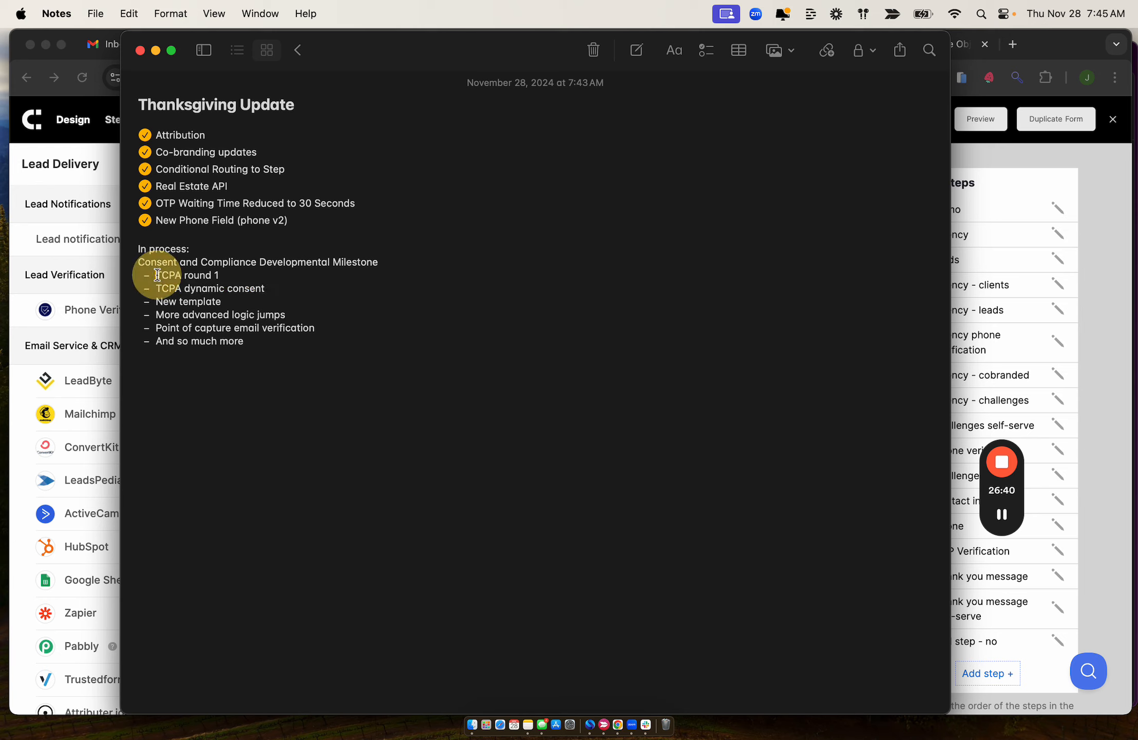
{"action": "left_click", "coordinate": [275, 284]}
{"action": "left_click", "coordinate": [292, 286]}
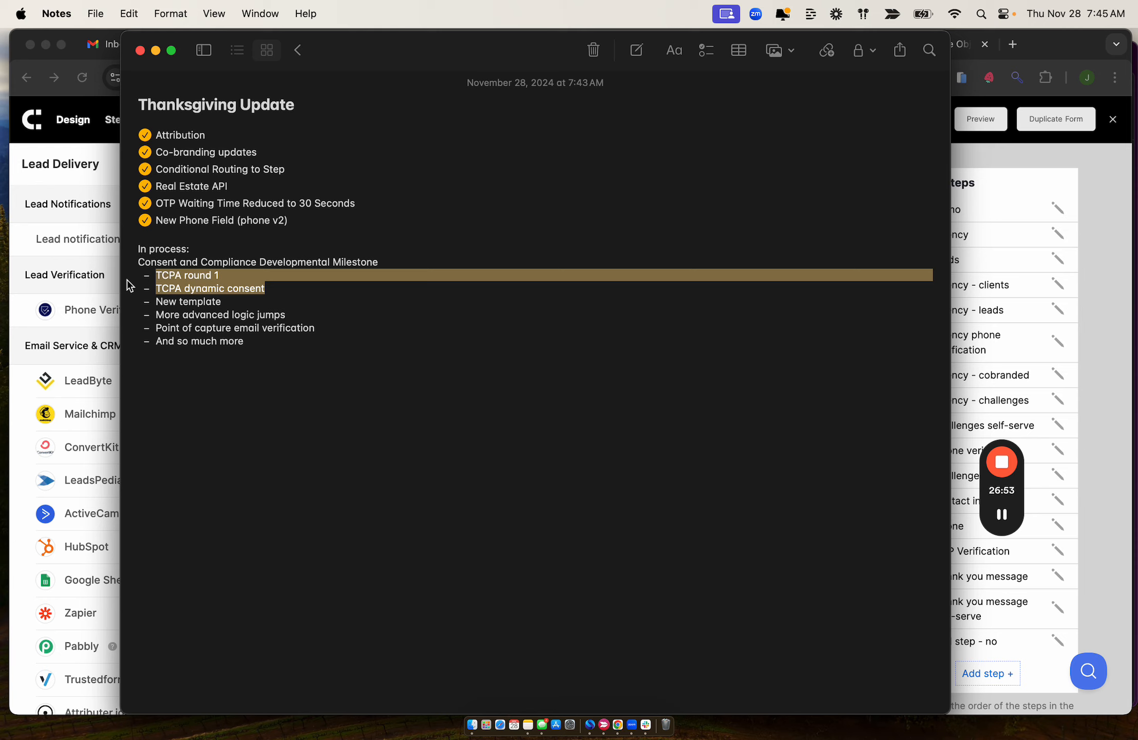
{"action": "double_click", "coordinate": [192, 282]}
{"action": "left_click_drag", "start_coordinate": [153, 272], "coordinate": [278, 283]}
{"action": "triple_click", "coordinate": [242, 284]}
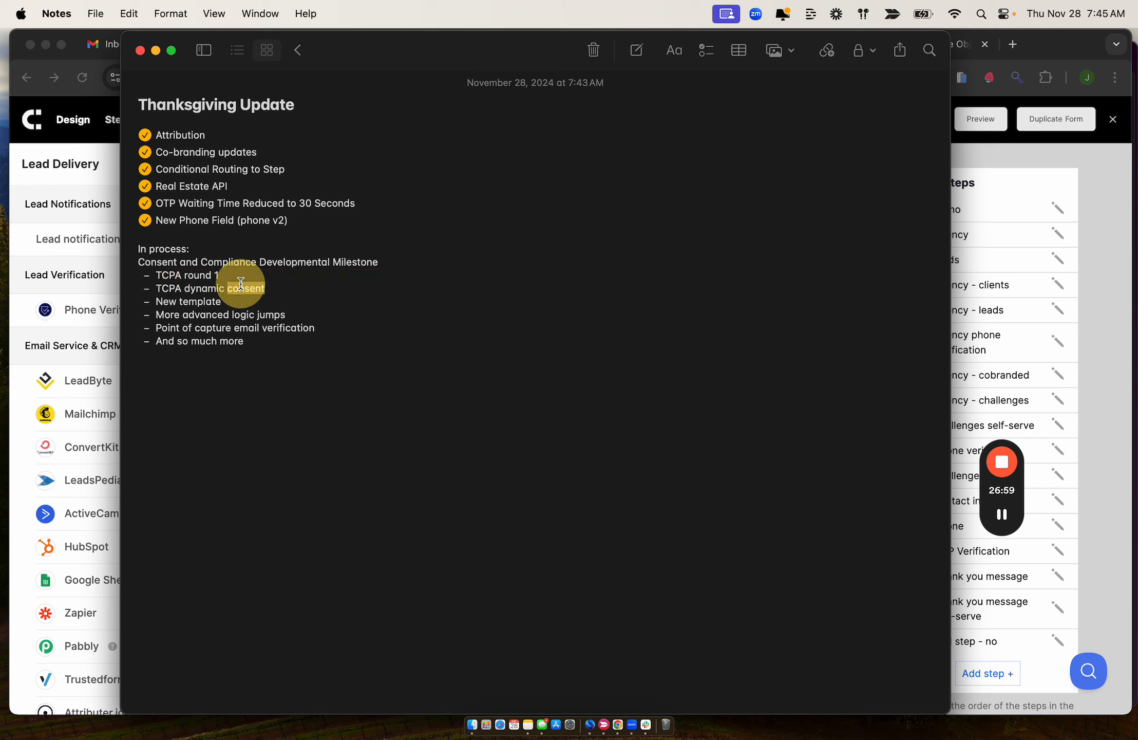
{"action": "triple_click", "coordinate": [169, 272]}
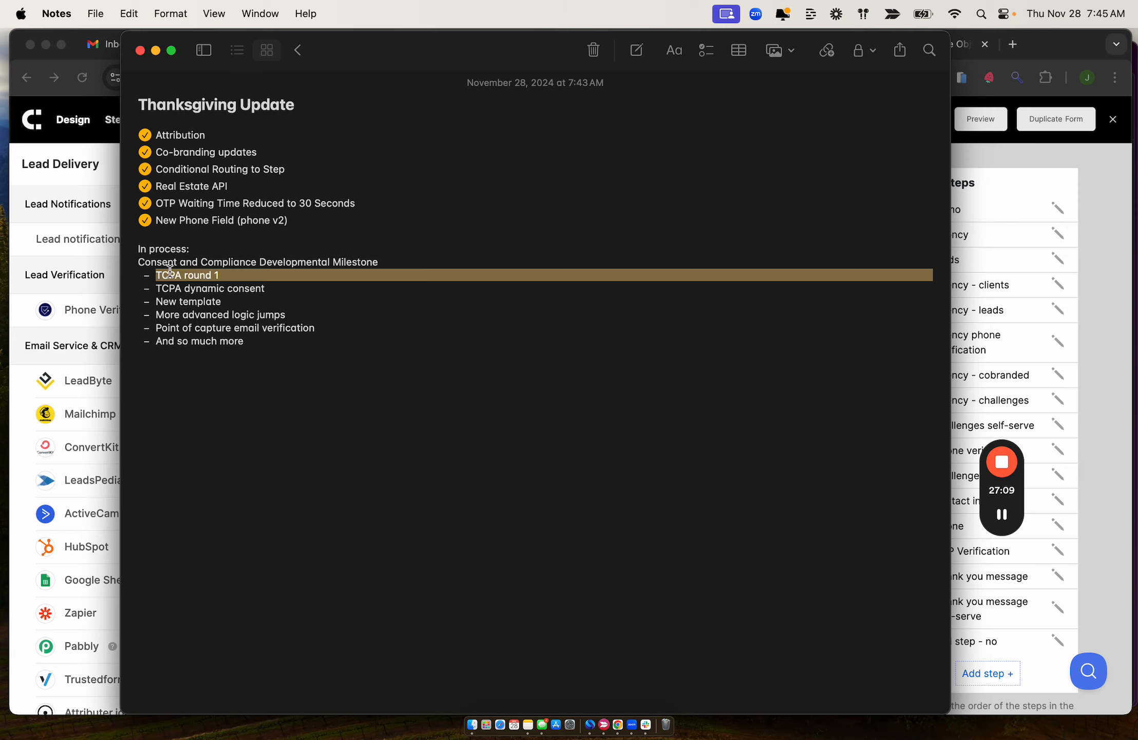
{"action": "triple_click", "coordinate": [160, 288]}
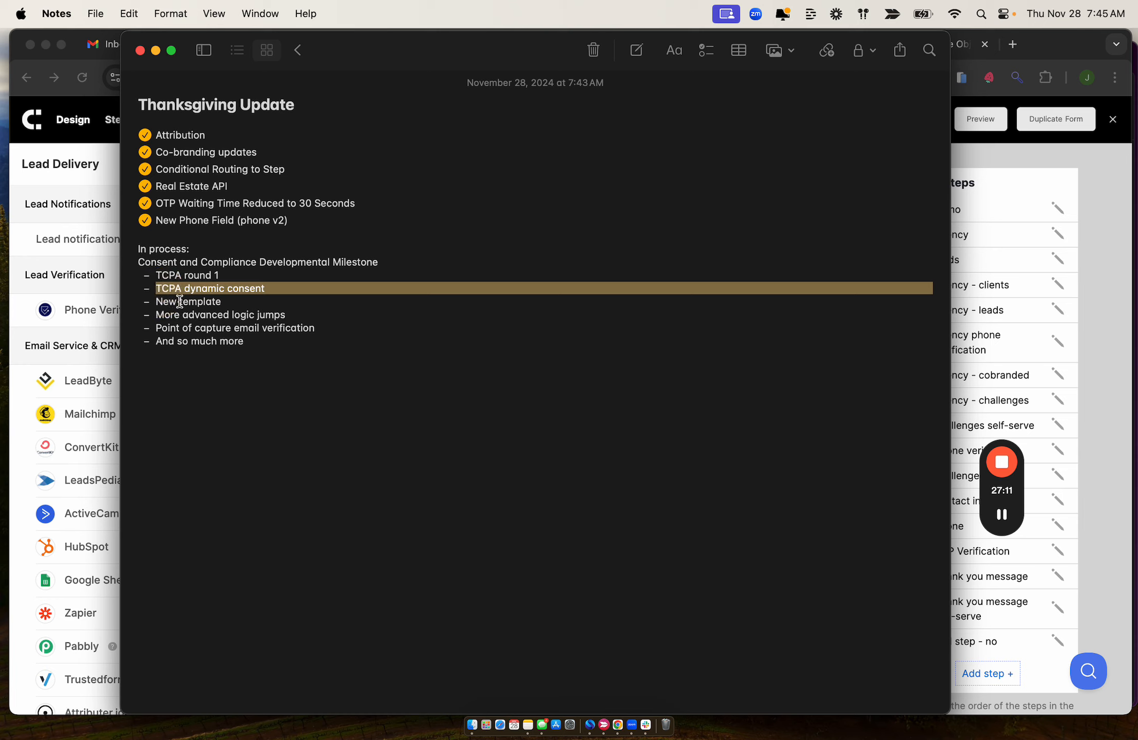
- Go through the remaining In process items, from New template and More advanced logic jumps down to And so much more
{"action": "double_click", "coordinate": [180, 301]}
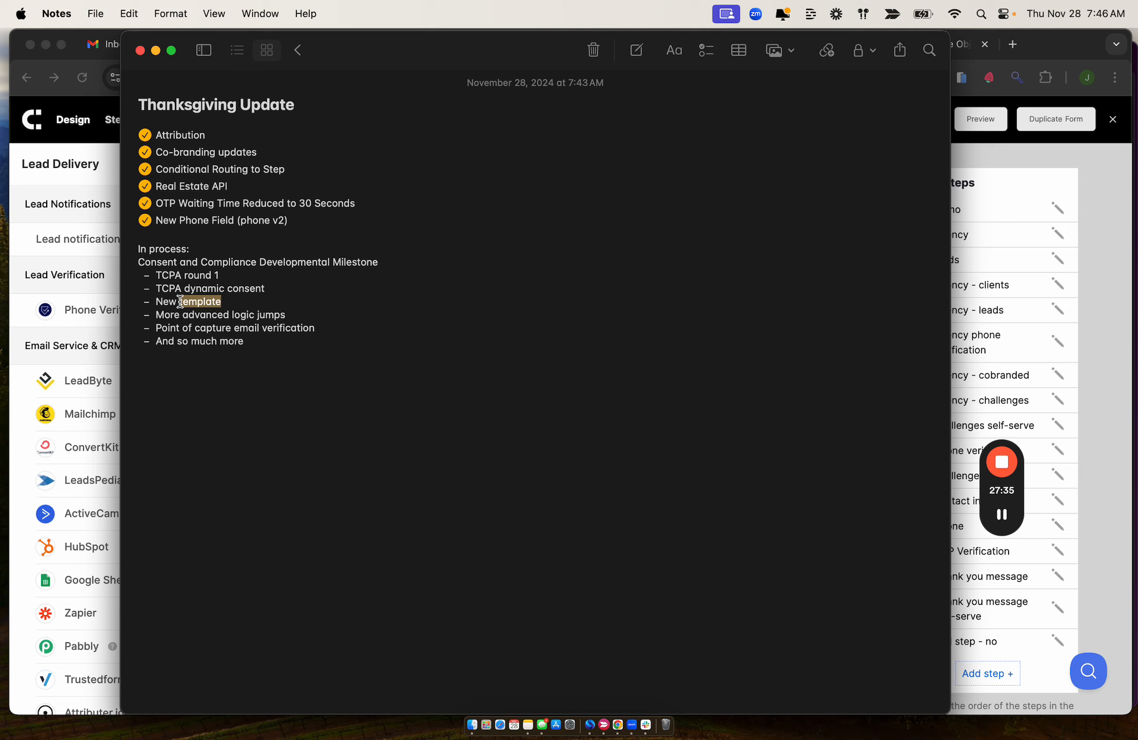
{"action": "left_click", "coordinate": [164, 315]}
{"action": "left_click", "coordinate": [164, 315]}
{"action": "key", "text": "Down"}
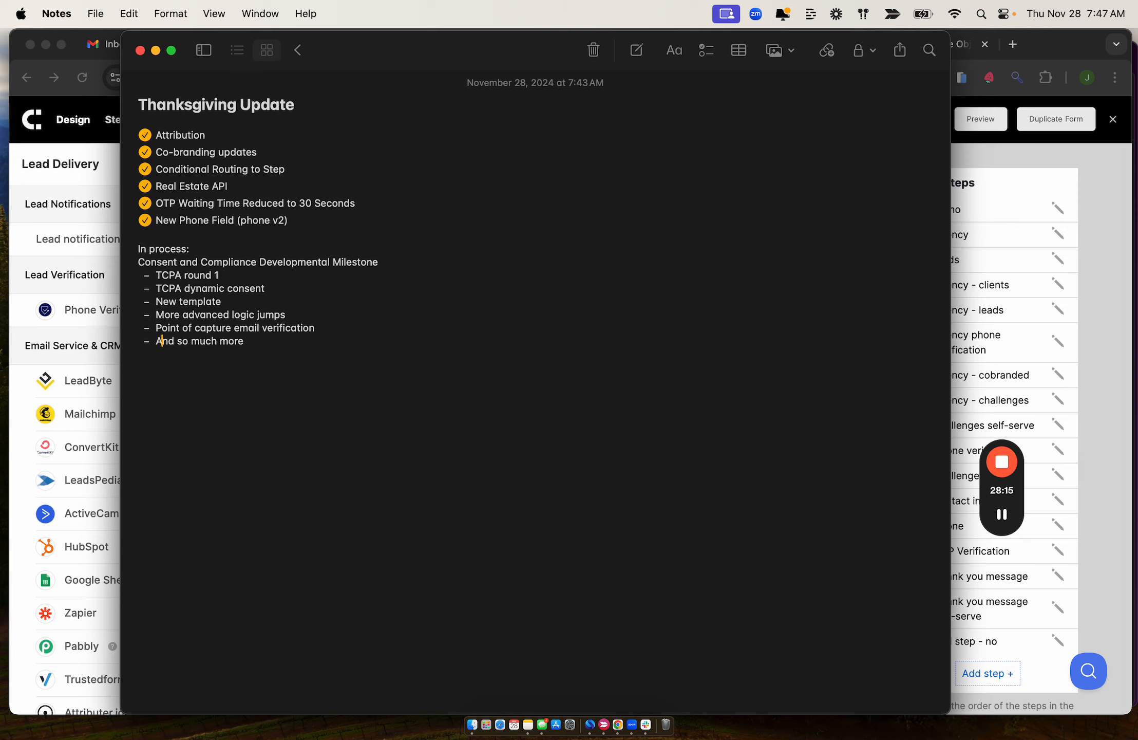